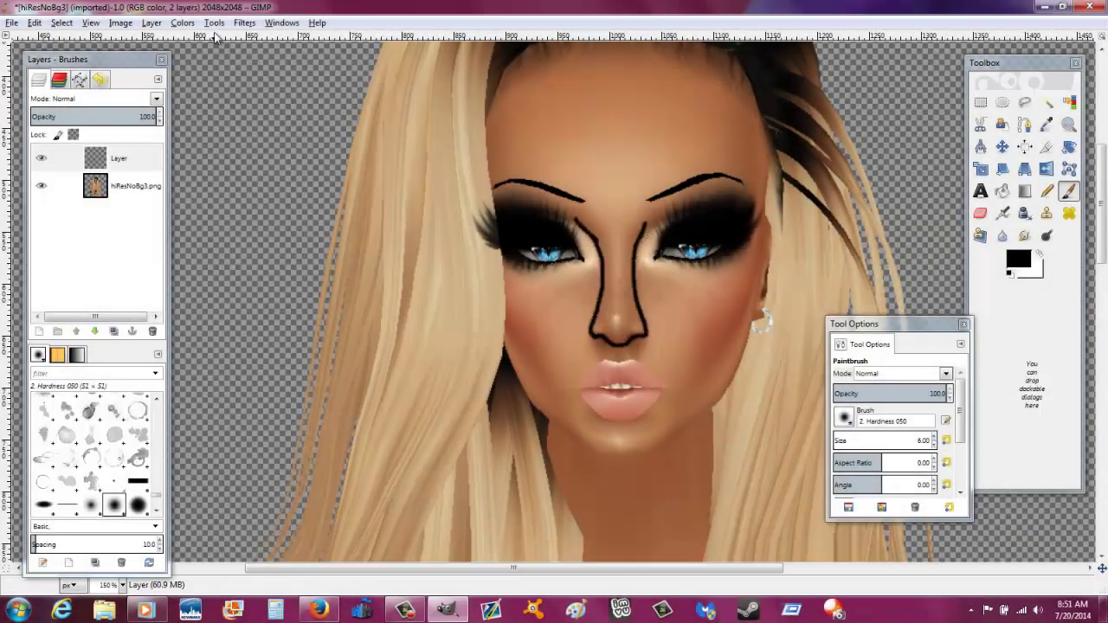
# Step: Gaussian-blur the black nose contour, then blend it in Overlay at reduced opacity
pyautogui.click(244, 22)
pyautogui.click(450, 100)
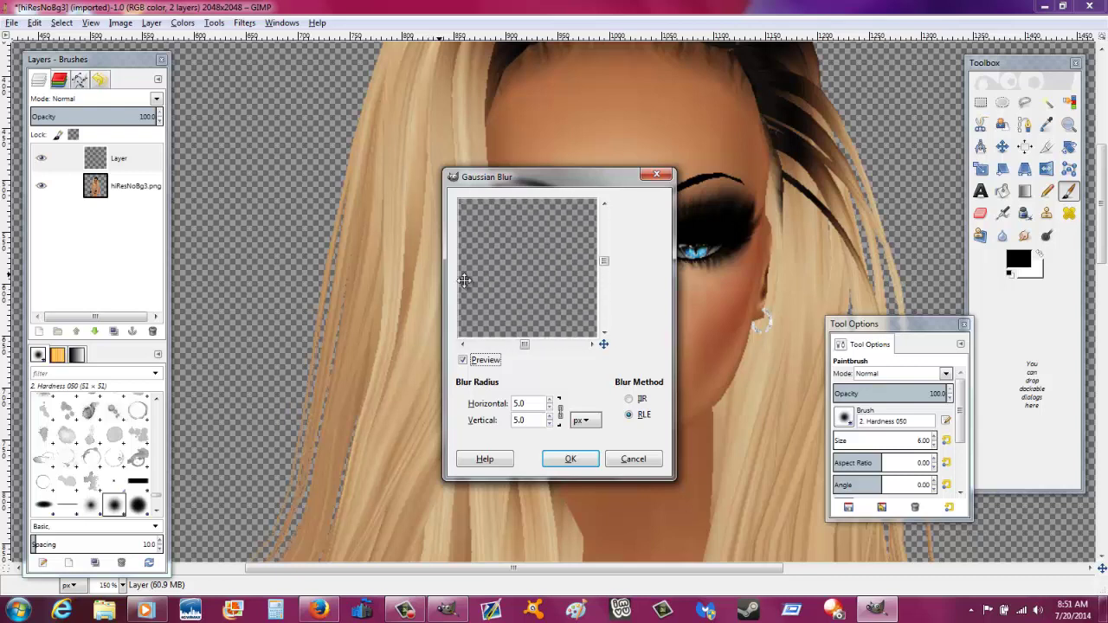
pyautogui.moveTo(545, 266); pyautogui.dragTo(520, 346)
pyautogui.click(571, 459)
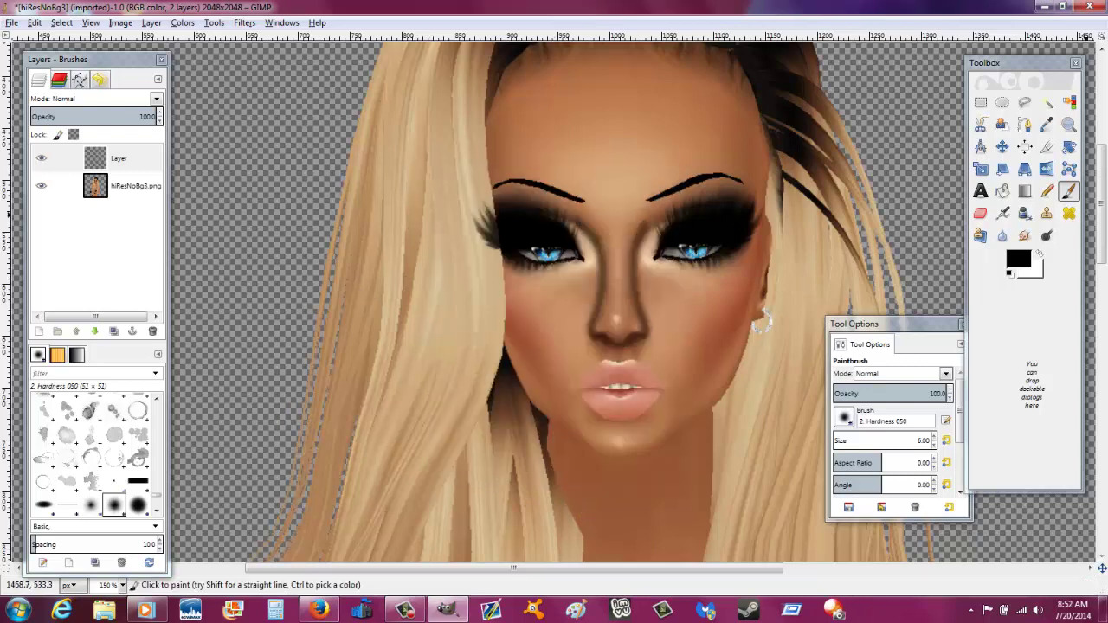
pyautogui.click(1023, 234)
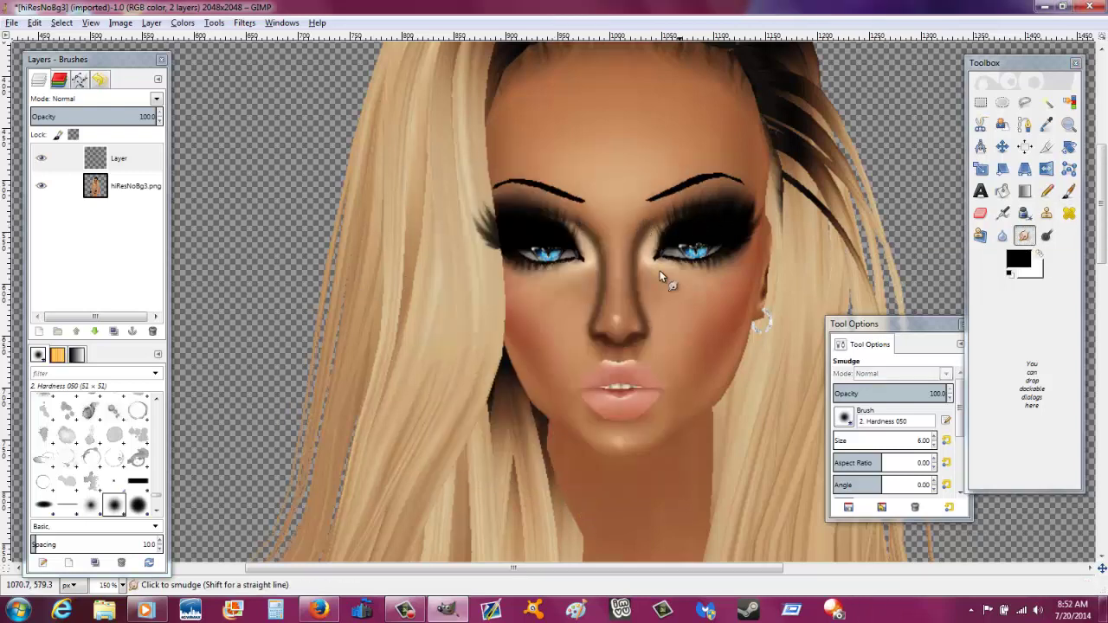
pyautogui.click(156, 98)
pyautogui.click(67, 264)
pyautogui.click(133, 117)
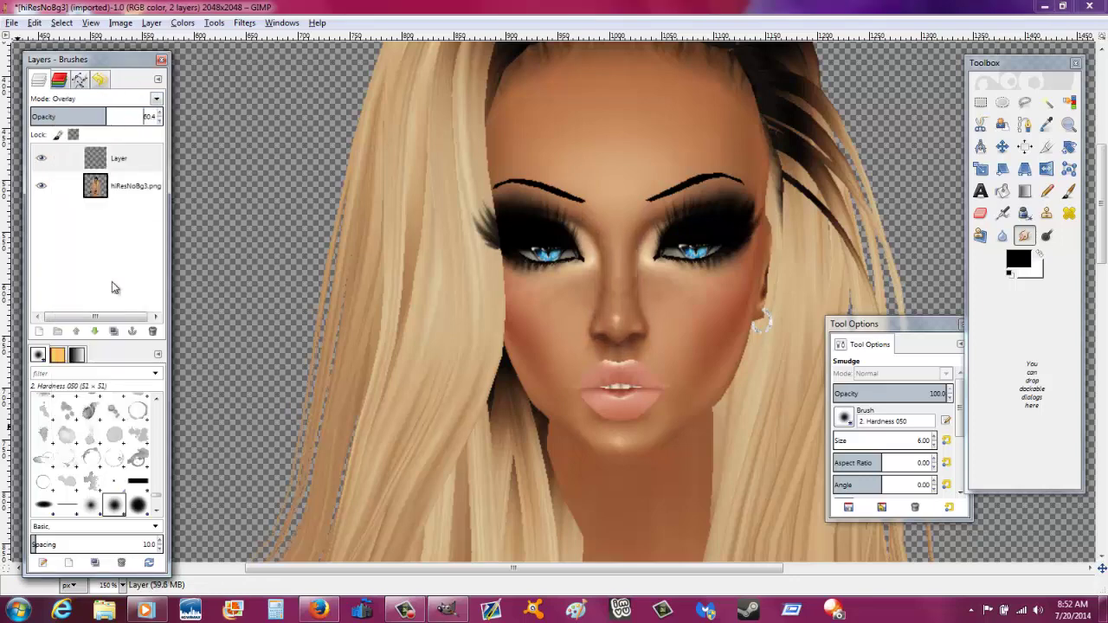
# Step: Add a new transparent layer named nose and set white as the paint colour
pyautogui.hotkey('shift', 'ctrl', 'n')
pyautogui.write('nose')
pyautogui.press('Return')
pyautogui.press('p')
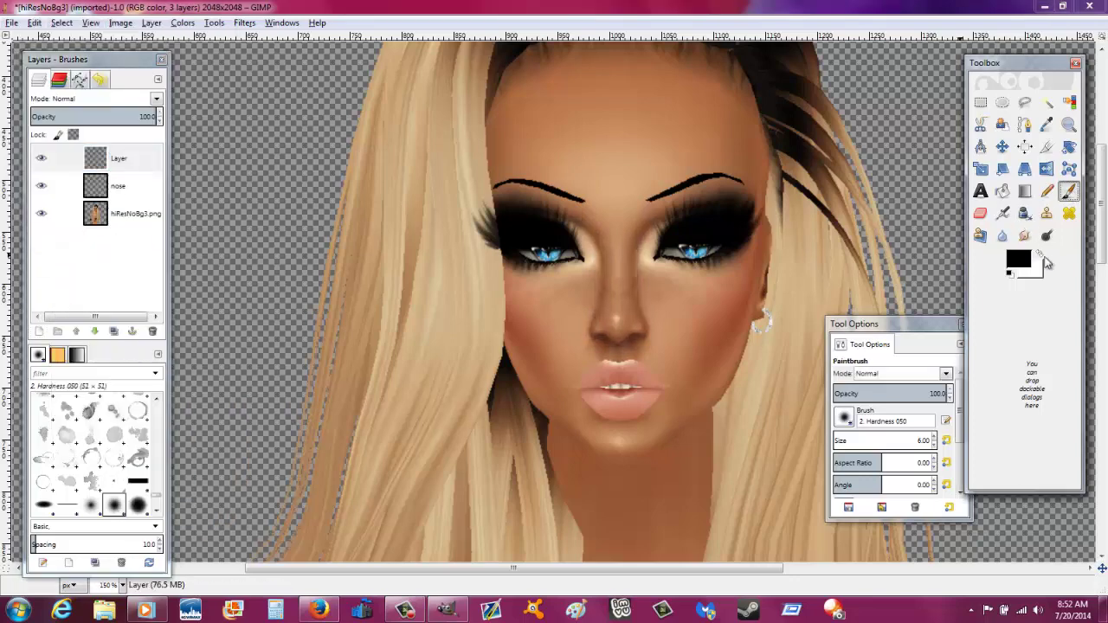
pyautogui.click(1041, 255)
# Step: Blur the white nose highlight, change its blend mode, rename it nose #1, add another layer
pyautogui.click(244, 22)
pyautogui.click(442, 121)
pyautogui.click(572, 457)
pyautogui.click(156, 99)
pyautogui.click(93, 374)
pyautogui.doubleClick(119, 158)
pyautogui.write('nose')
pyautogui.press('Return')
pyautogui.hotkey('shift', 'ctrl', 'n')
# Step: On a new layer, paint size-14 white highlights on cheek and forehead, then Gaussian-blur them
pyautogui.click(188, 292)
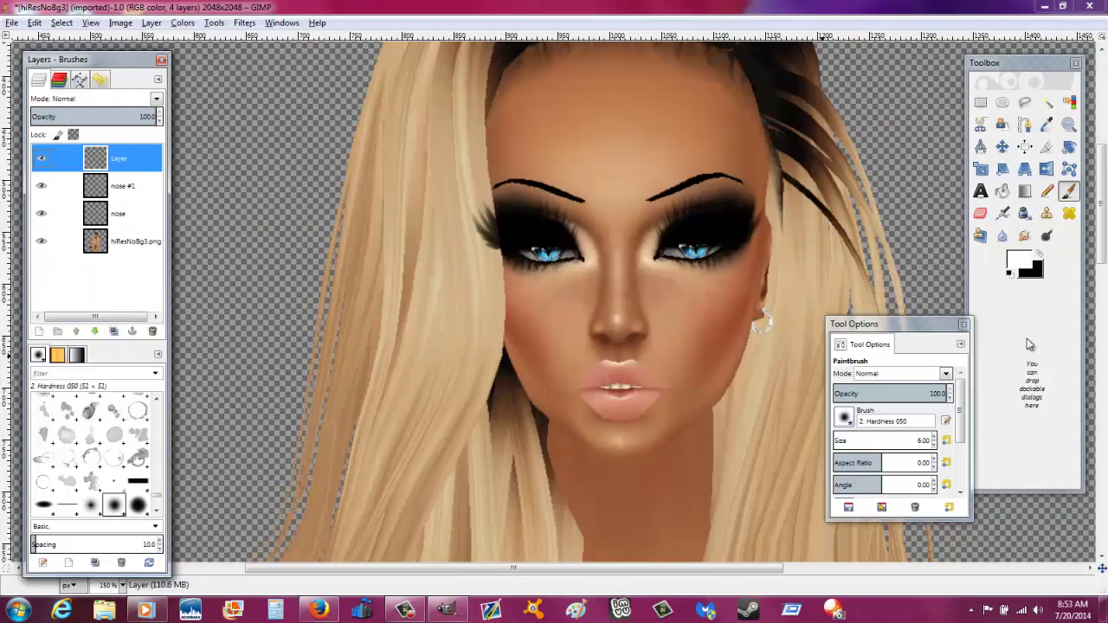
pyautogui.press(']')
pyautogui.press(']')
pyautogui.press(']')
pyautogui.moveTo(656, 288)
pyautogui.mouseDown()
pyautogui.moveTo(696, 288)
pyautogui.moveTo(677, 302)
pyautogui.mouseUp()
pyautogui.moveTo(627, 167)
pyautogui.mouseDown()
pyautogui.moveTo(619, 203)
pyautogui.moveTo(626, 153)
pyautogui.mouseUp()
pyautogui.click(245, 22)
pyautogui.click(494, 120)
pyautogui.press('Return')
# Step: Blend the highlight layer in Overlay and rename it face
pyautogui.click(156, 97)
pyautogui.click(74, 269)
pyautogui.rightClick(112, 159)
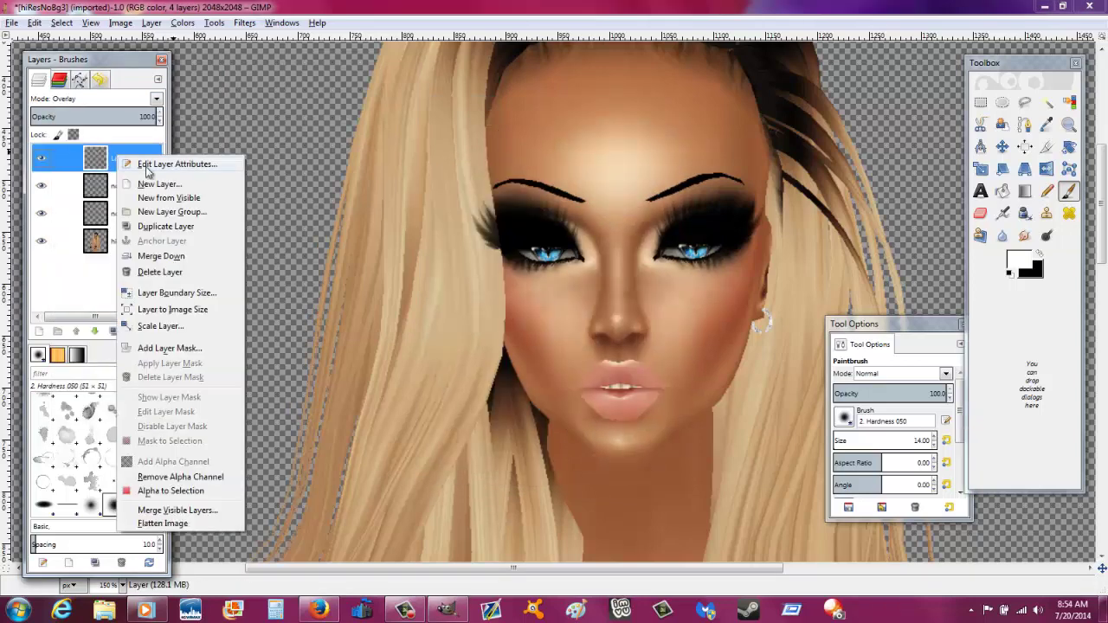
pyautogui.click(164, 183)
pyautogui.press('Return')
# Step: Paint a black band along the forehead hairline and Gaussian-blur it
pyautogui.press('x')
pyautogui.scroll(3, 531, 102)
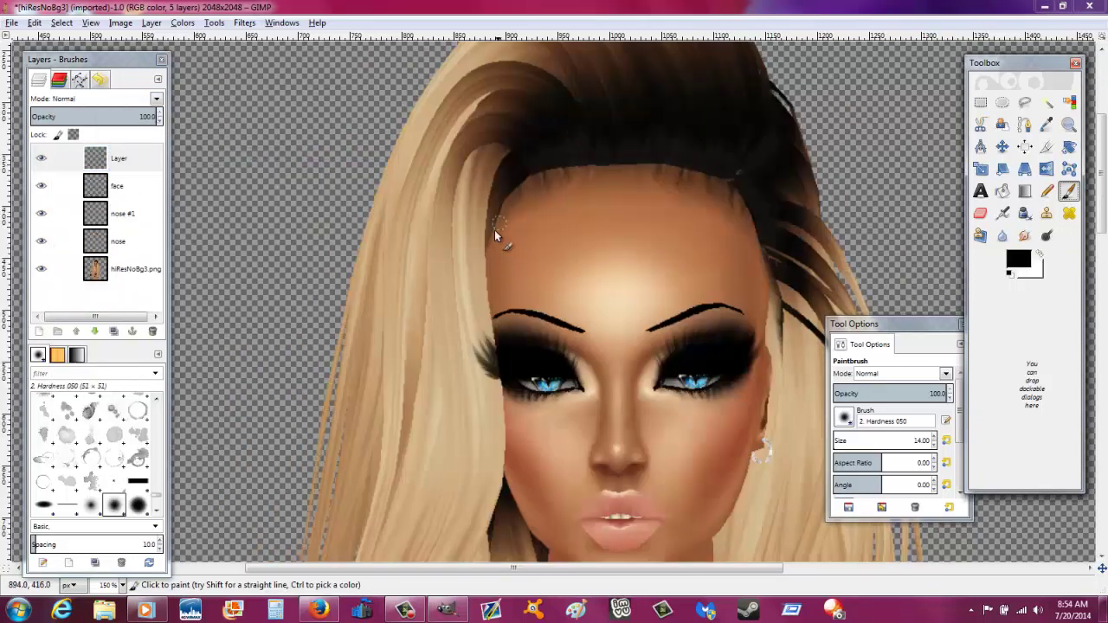
pyautogui.moveTo(493, 307)
pyautogui.mouseDown()
pyautogui.moveTo(733, 250)
pyautogui.moveTo(743, 228)
pyautogui.mouseUp()
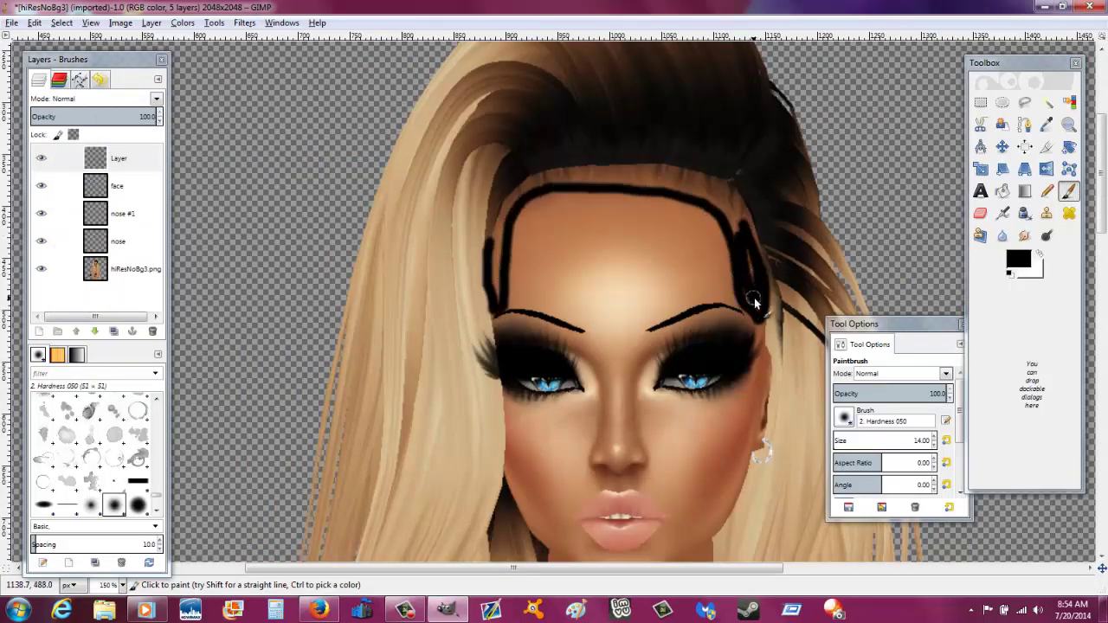
pyautogui.moveTo(758, 308)
pyautogui.mouseDown()
pyautogui.moveTo(736, 186)
pyautogui.moveTo(574, 177)
pyautogui.mouseUp()
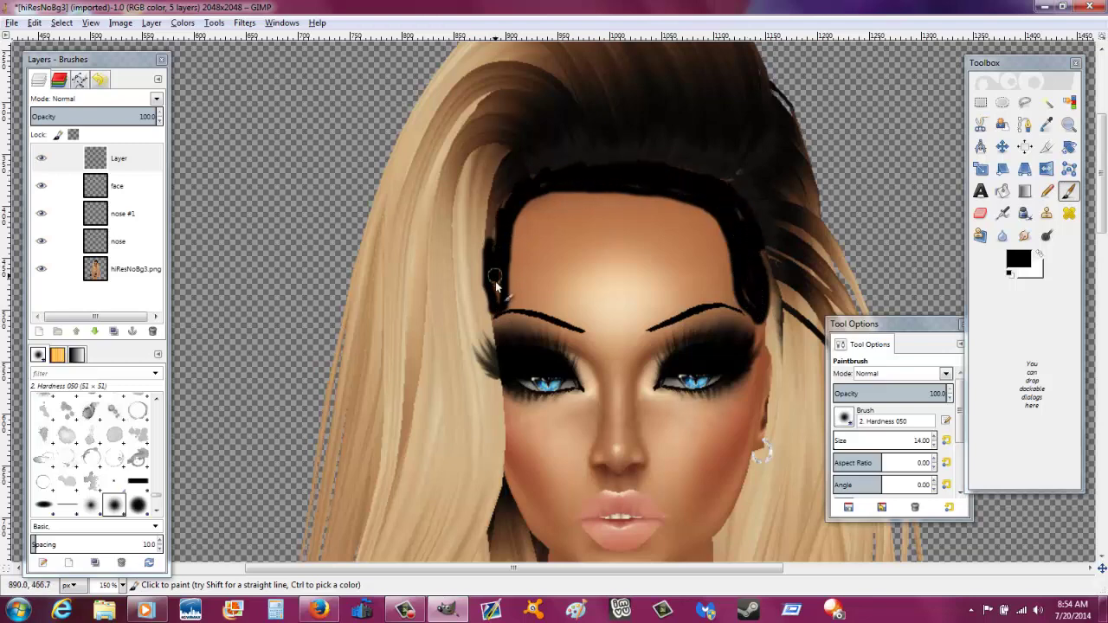
pyautogui.moveTo(507, 250); pyautogui.dragTo(713, 217)
pyautogui.click(244, 22)
pyautogui.click(445, 116)
pyautogui.click(569, 457)
# Step: Set the hairline shading to Overlay, then paint black cheek contours on a new transparent layer
pyautogui.scroll(-3, 400, 421)
pyautogui.click(95, 99)
pyautogui.click(73, 245)
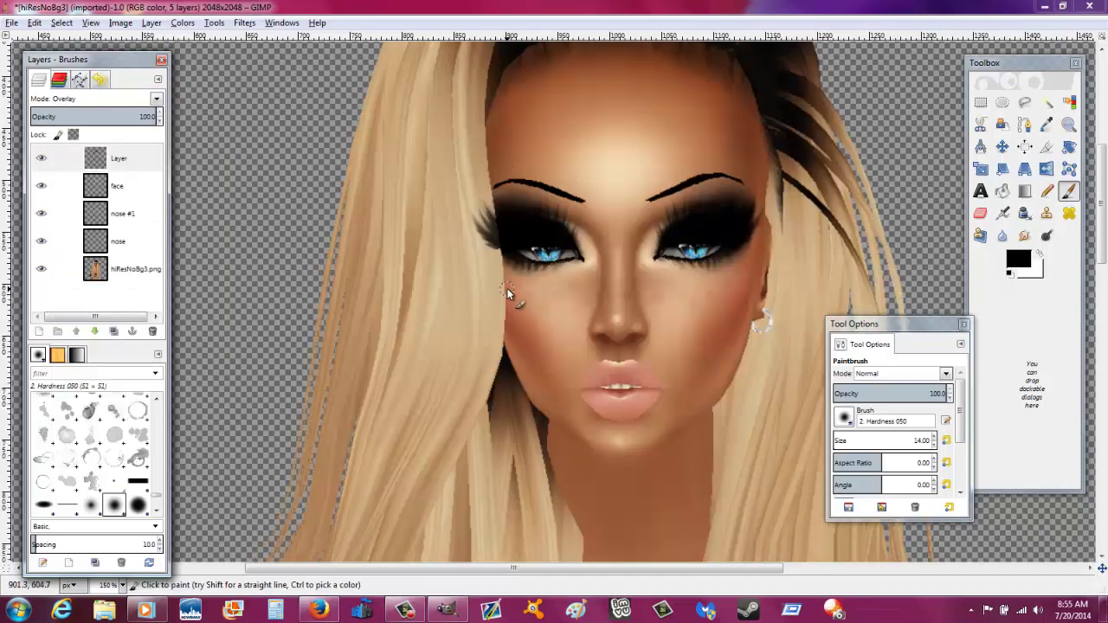
pyautogui.click(121, 159)
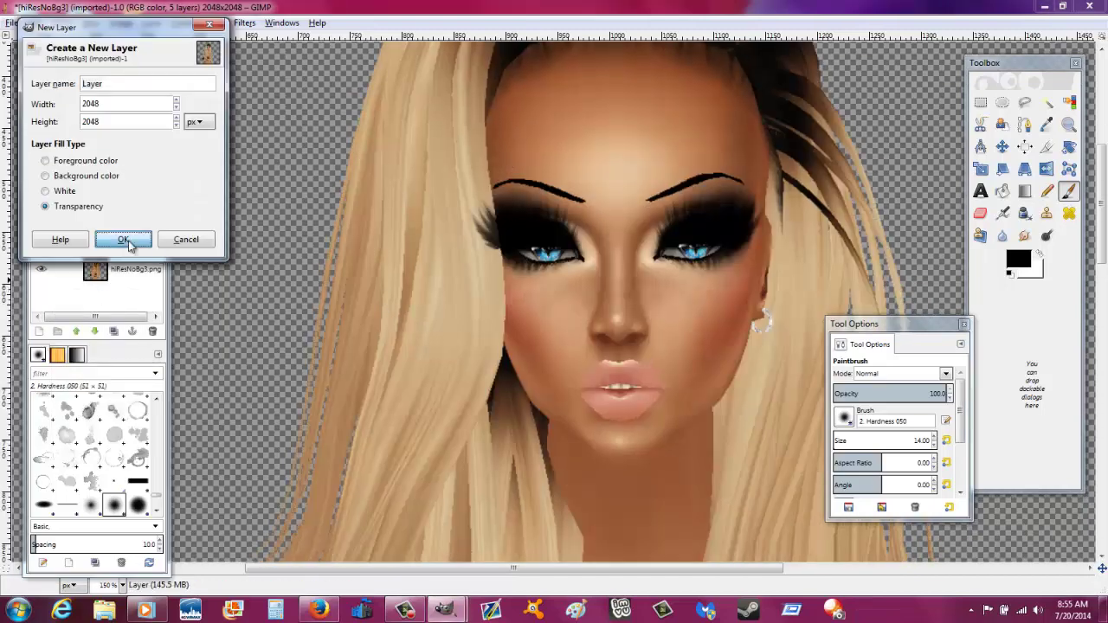
pyautogui.click(39, 331)
pyautogui.click(119, 237)
pyautogui.moveTo(503, 264); pyautogui.dragTo(549, 412)
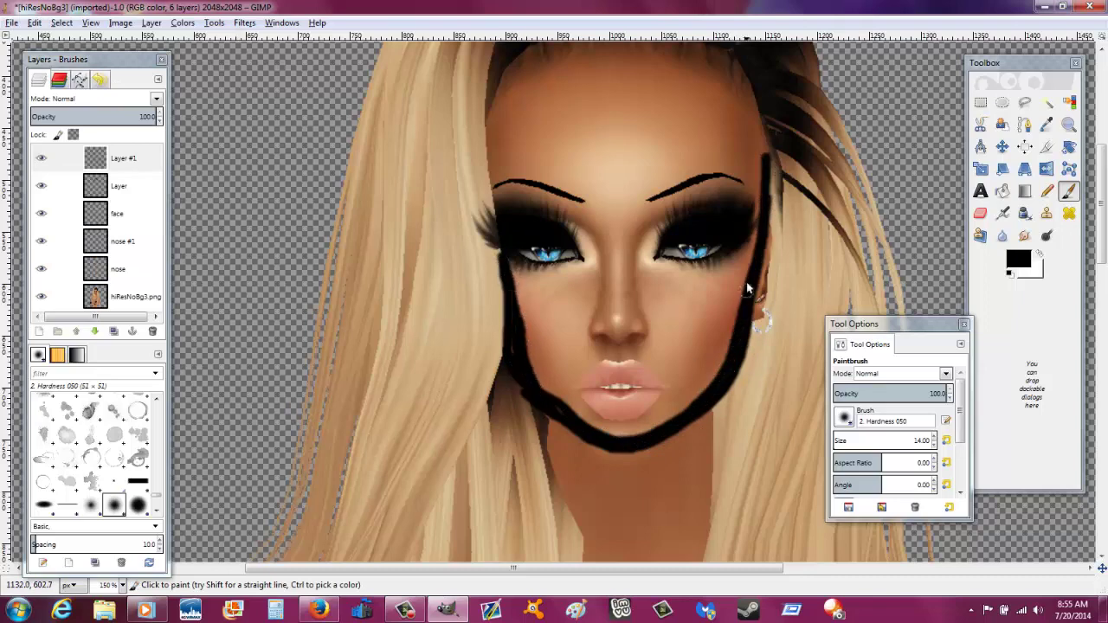
pyautogui.moveTo(746, 288); pyautogui.dragTo(768, 160)
# Step: Gaussian-blur the cheek contours by 65 px and blend them in Overlay
pyautogui.click(244, 22)
pyautogui.click(445, 116)
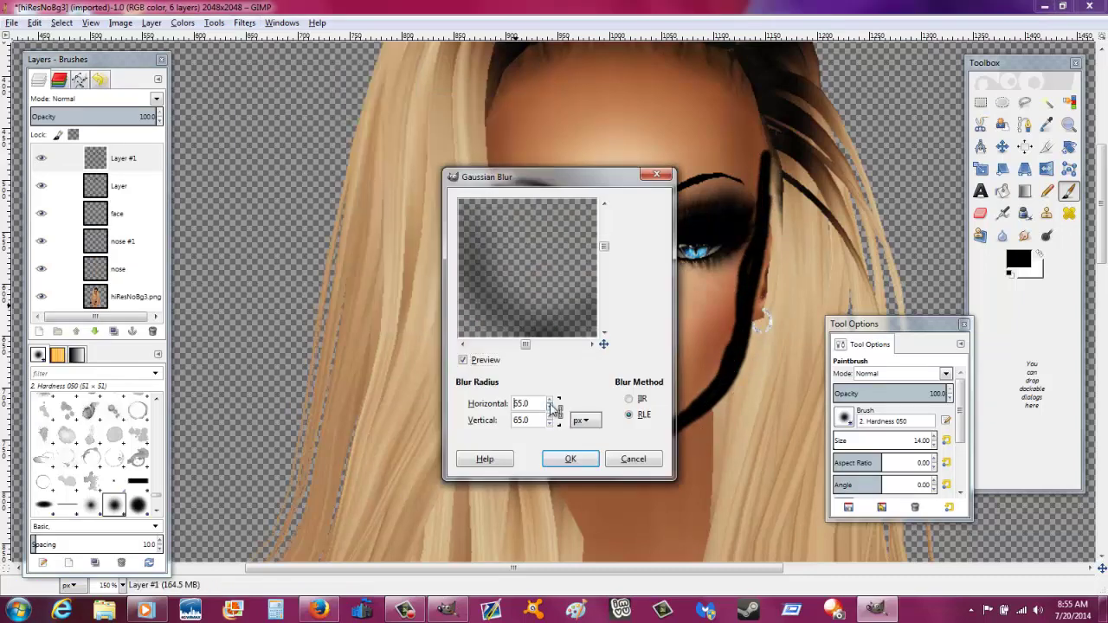
pyautogui.click(570, 458)
pyautogui.click(95, 99)
pyautogui.click(74, 250)
pyautogui.click(41, 158)
pyautogui.click(41, 158)
# Step: Review the nose, face and hairline layers and lower the cheek contour layer's opacity
pyautogui.scroll(-5, 733, 332)
pyautogui.scroll(5, 732, 332)
pyautogui.click(118, 269)
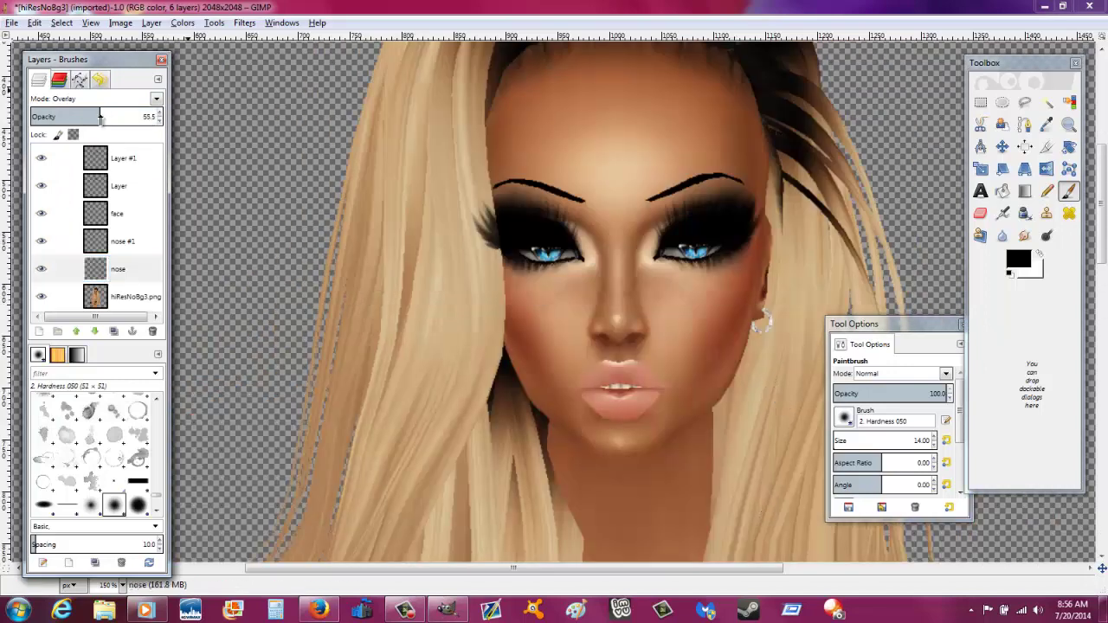
pyautogui.click(139, 251)
pyautogui.click(121, 214)
pyautogui.click(71, 189)
pyautogui.click(71, 159)
pyautogui.click(143, 116)
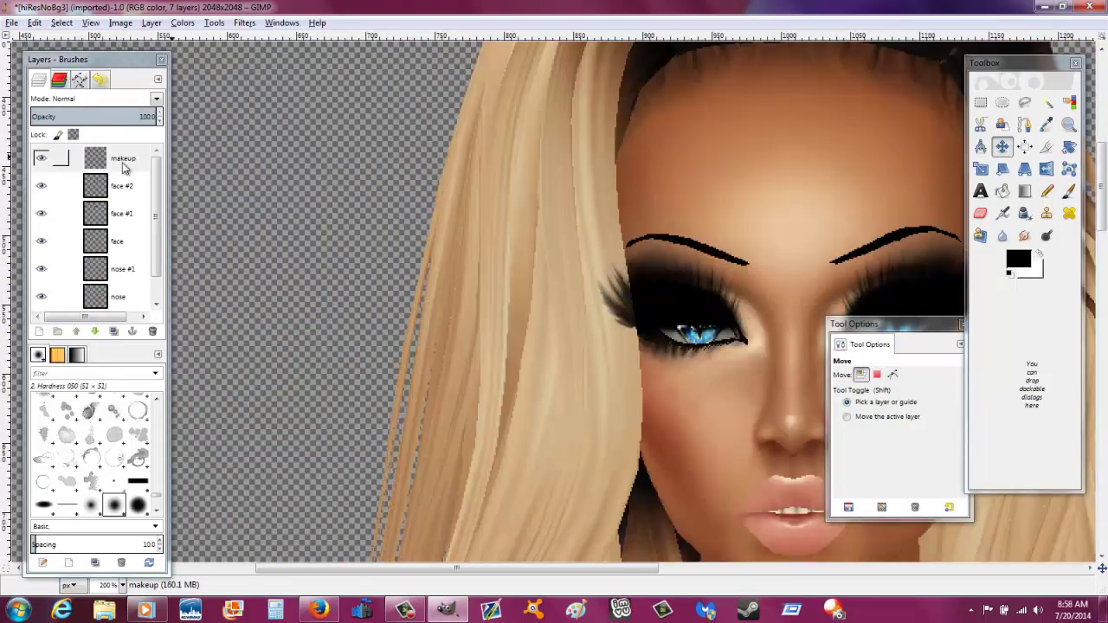
# Step: Copy a small rectangular hair patch from the hiResNoBg3 avatar layer
pyautogui.click(126, 296)
pyautogui.press('r')
pyautogui.moveTo(580, 159); pyautogui.dragTo(605, 213)
pyautogui.rightClick(609, 196)
pyautogui.click(734, 299)
pyautogui.click(62, 23)
# Step: Paste the hair patch, move it beside the left eye and rotate it along the eye's edge
pyautogui.click(69, 57)
pyautogui.click(121, 158)
pyautogui.rightClick(486, 180)
pyautogui.click(627, 319)
pyautogui.press('m')
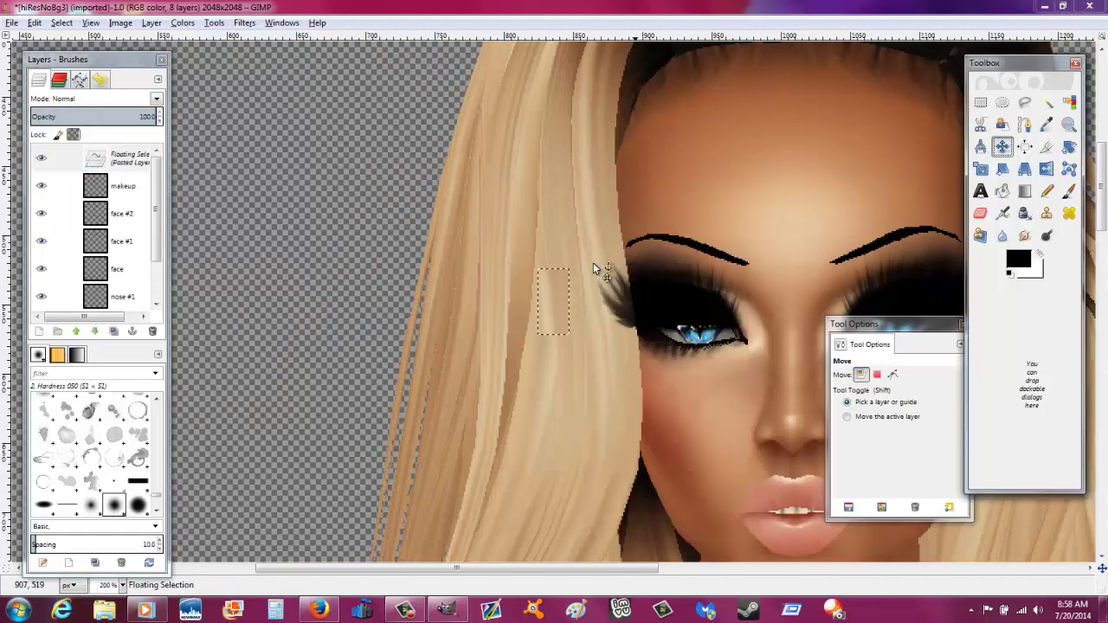
pyautogui.moveTo(569, 272); pyautogui.dragTo(618, 283)
pyautogui.click(1068, 147)
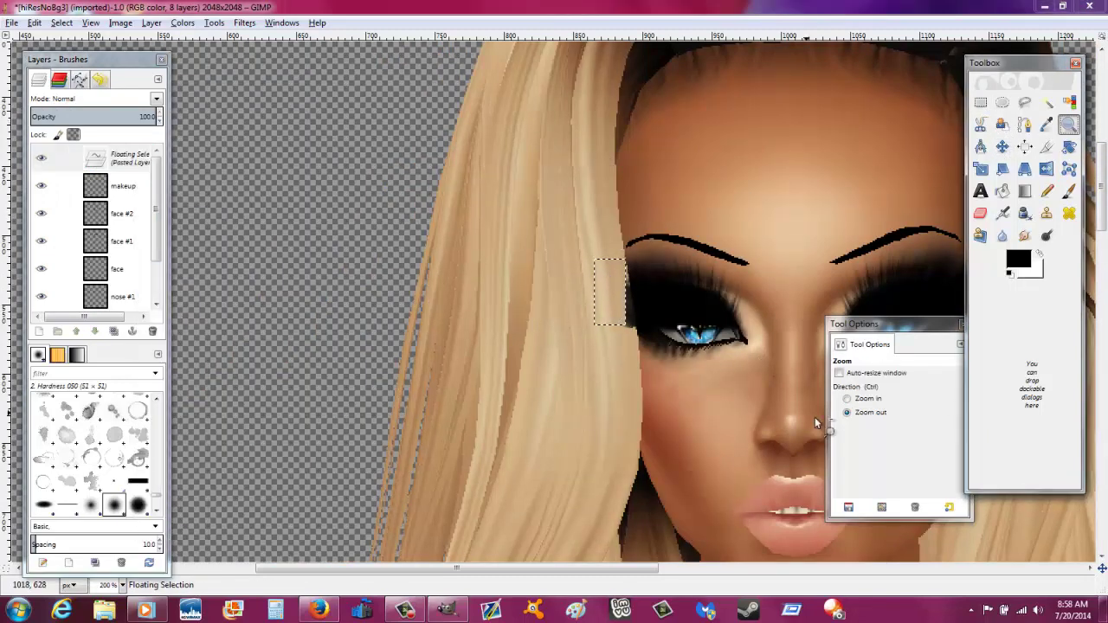
pyautogui.scroll(3, 731, 248)
pyautogui.moveTo(590, 516); pyautogui.dragTo(629, 438)
pyautogui.press('Return')
pyautogui.press('Tab')
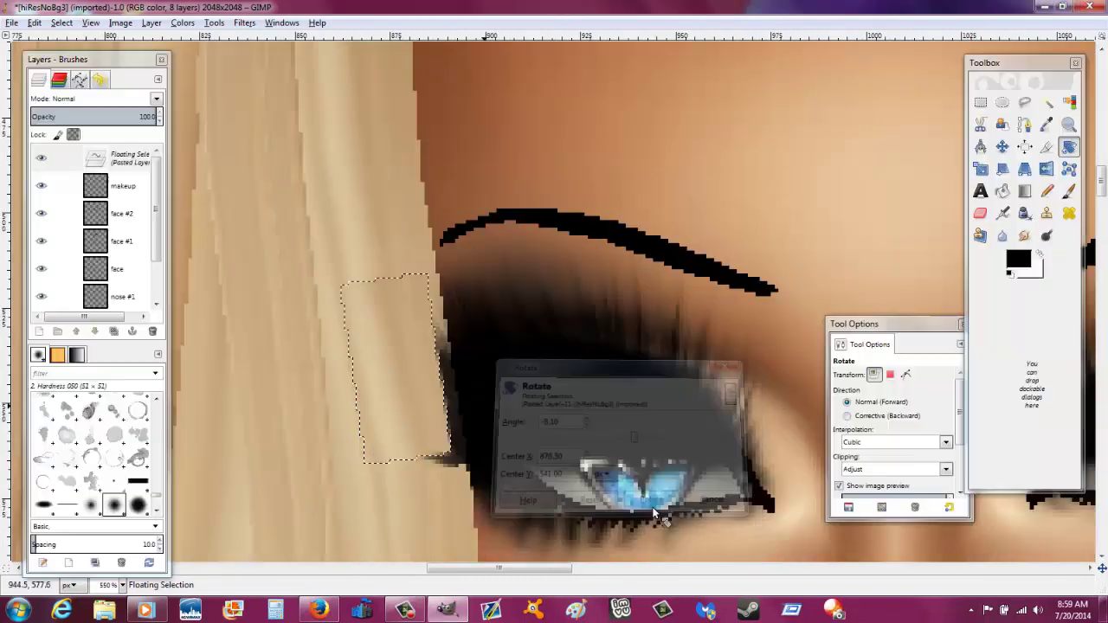
pyautogui.press('m')
# Step: Turn the floating hair patch into a layer and merge it down into makeup
pyautogui.click(61, 22)
pyautogui.press('Escape')
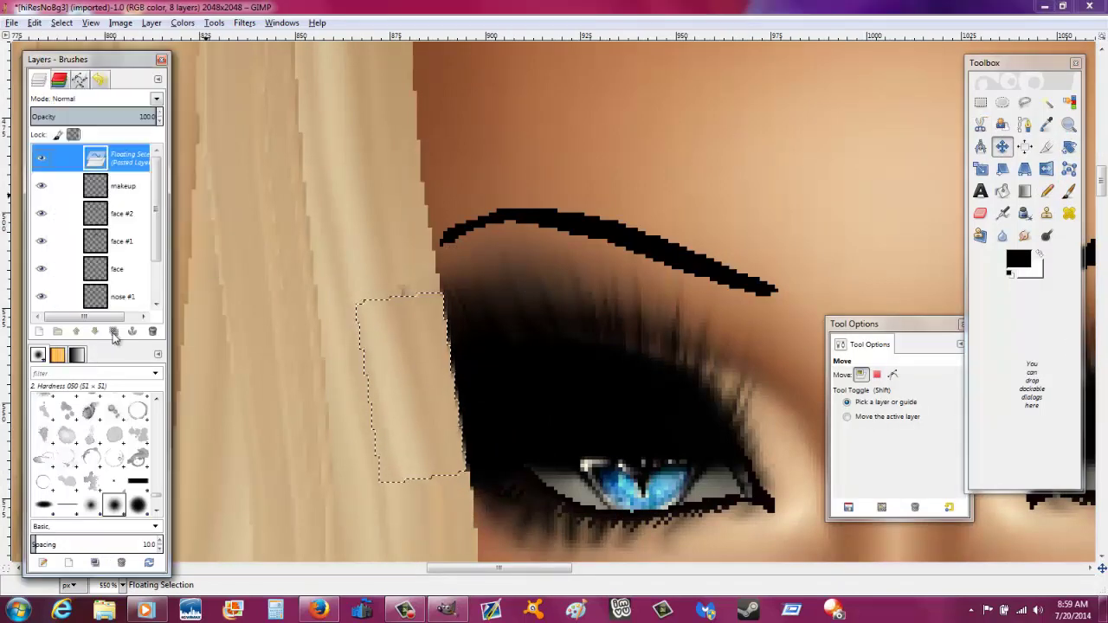
pyautogui.rightClick(134, 165)
pyautogui.press('Escape')
pyautogui.rightClick(134, 172)
pyautogui.press('Escape')
pyautogui.rightClick(121, 160)
pyautogui.click(139, 181)
pyautogui.rightClick(136, 165)
pyautogui.click(140, 167)
pyautogui.click(1024, 235)
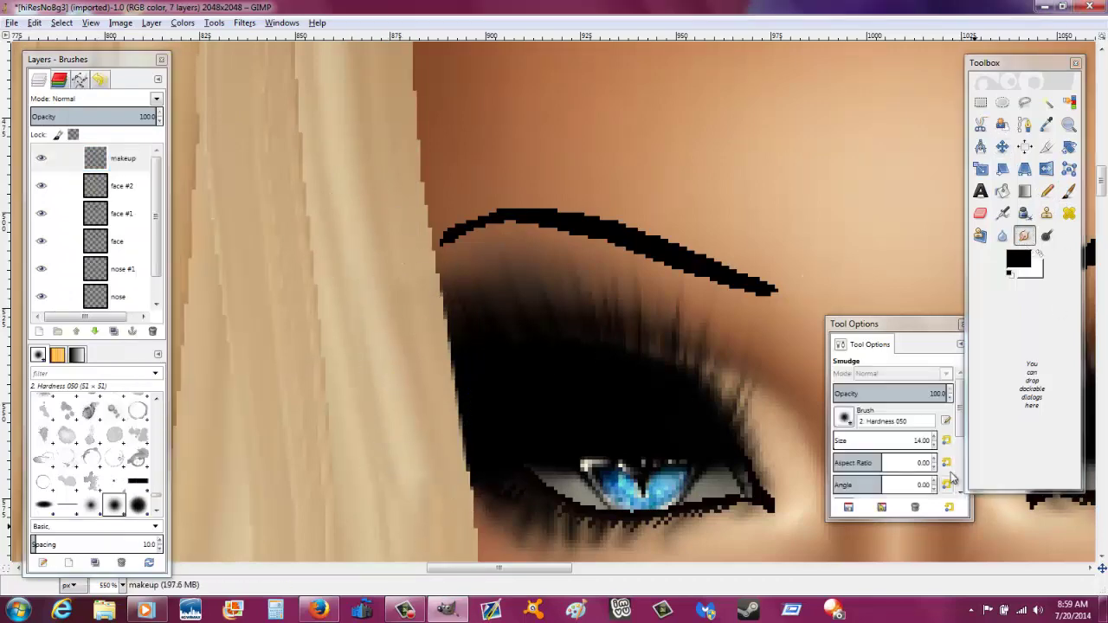
pyautogui.press('z')
pyautogui.scroll(-6, 570, 275)
# Step: Zoom in on the left eye and add a new transparent layer named makeup
pyautogui.press('s')
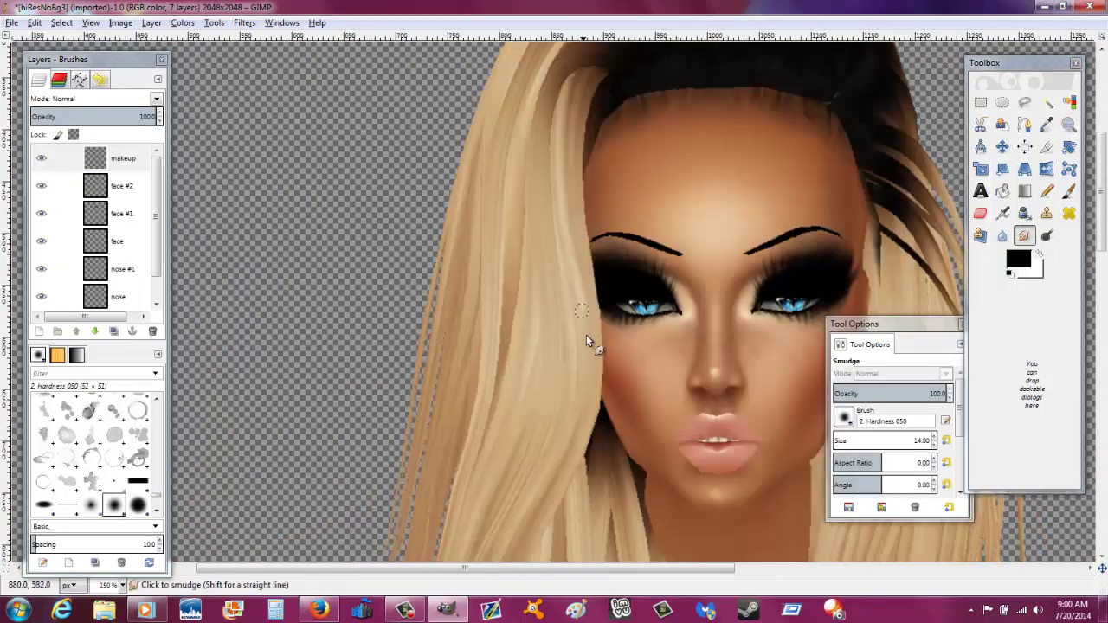
pyautogui.scroll(2, 825, 221)
pyautogui.press('z')
pyautogui.scroll(2, 825, 222)
pyautogui.click(38, 332)
pyautogui.click(129, 239)
pyautogui.doubleClick(95, 158)
pyautogui.write('makeup')
pyautogui.press('Return')
# Step: Paint eyeliner at the left eye's outer corner
pyautogui.moveTo(512, 570); pyautogui.dragTo(535, 570)
pyautogui.press('p')
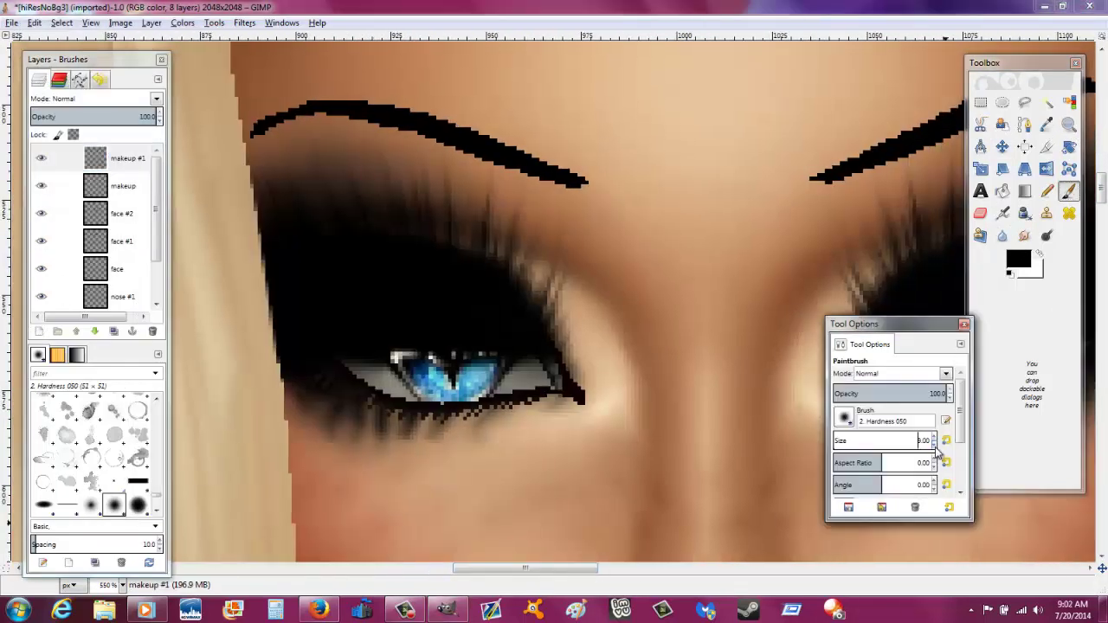
pyautogui.click(374, 399)
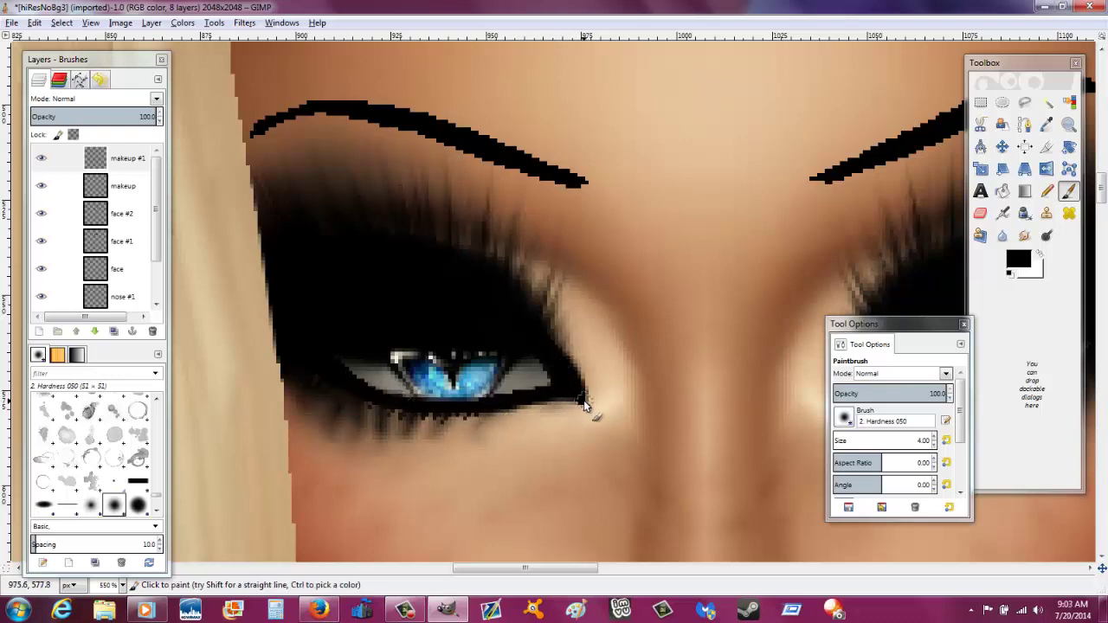
pyautogui.hscroll(5, 424, 463)
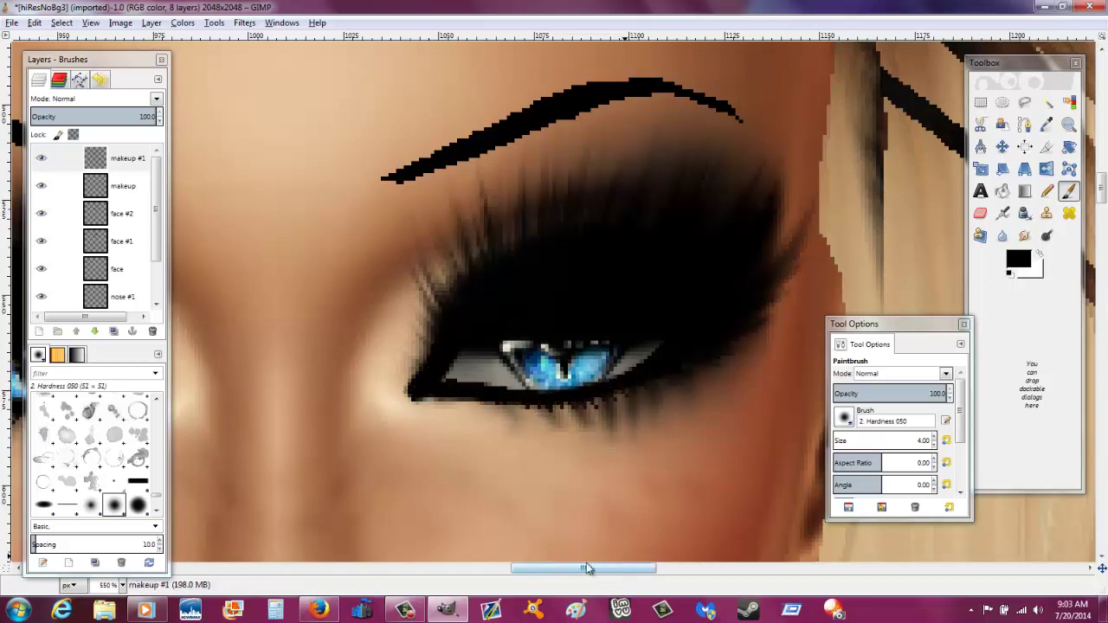
pyautogui.moveTo(562, 568); pyautogui.dragTo(524, 567)
# Step: On another new layer, thicken and smooth both eyebrows with a size-6 brush
pyautogui.hotkey('shift', 'ctrl', 'n')
pyautogui.press('Return')
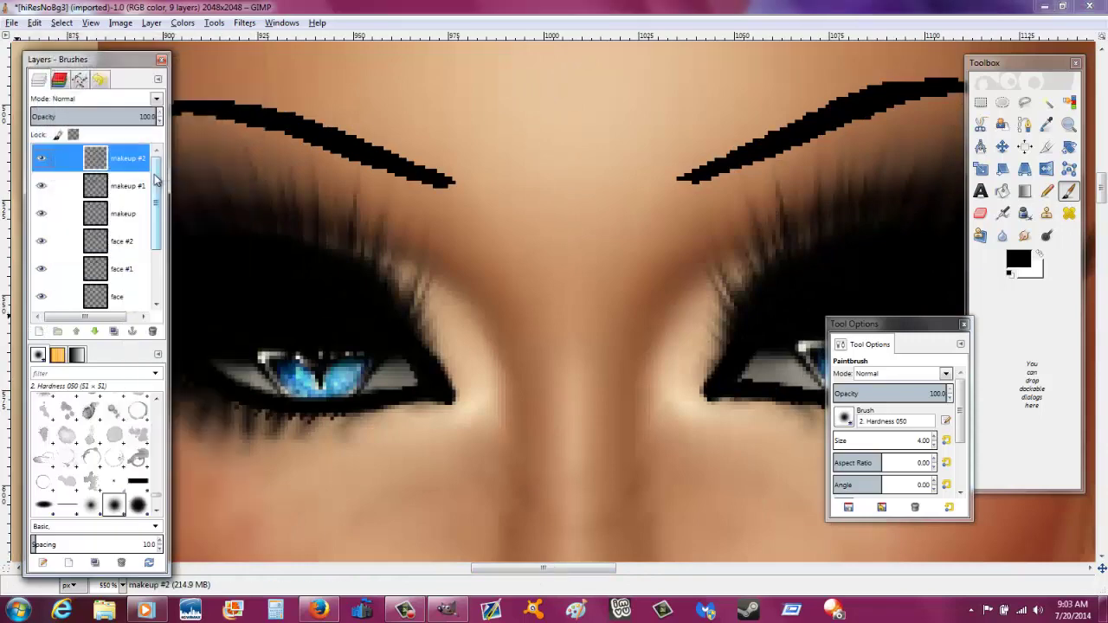
pyautogui.hscroll(-2, 348, 270)
pyautogui.scroll(2, 348, 271)
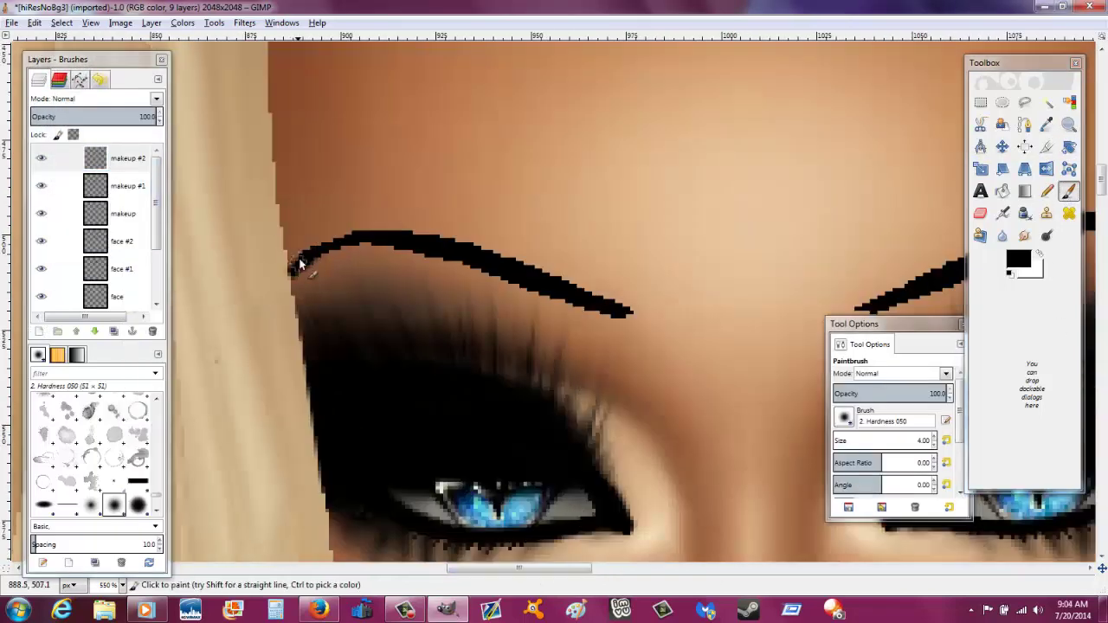
pyautogui.moveTo(619, 315); pyautogui.dragTo(406, 240)
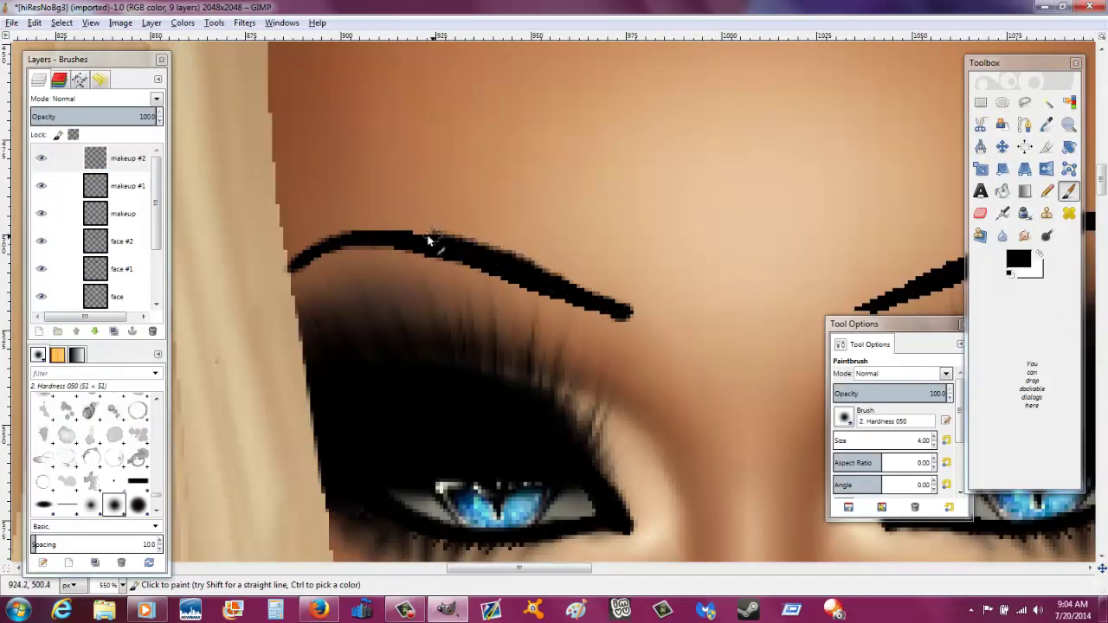
pyautogui.press(']')
pyautogui.press(']')
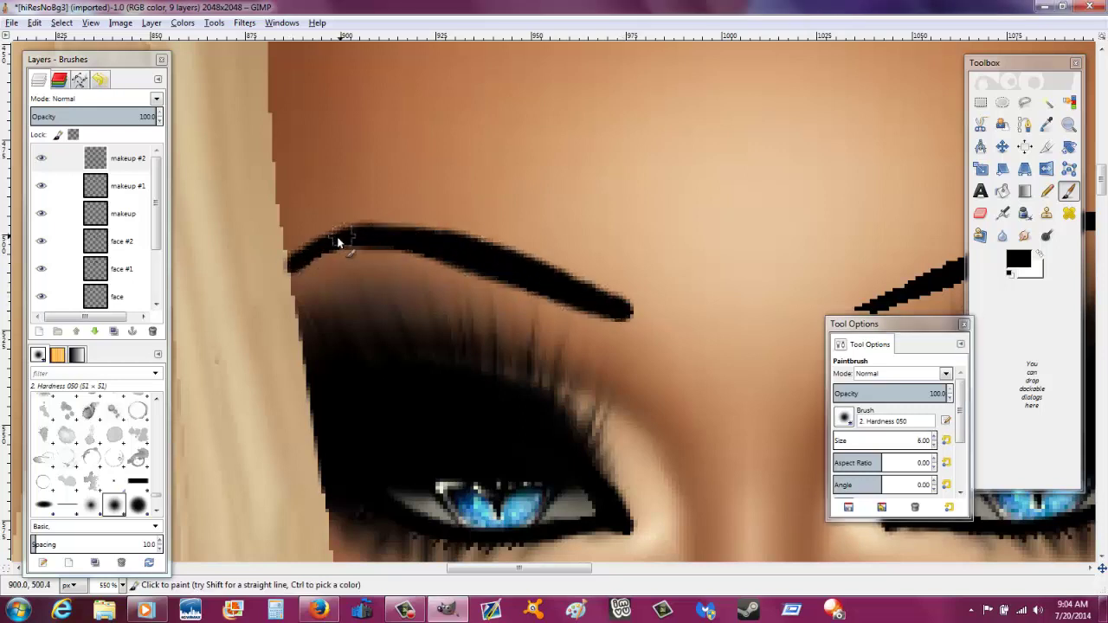
pyautogui.hotkey('shift', 'e')
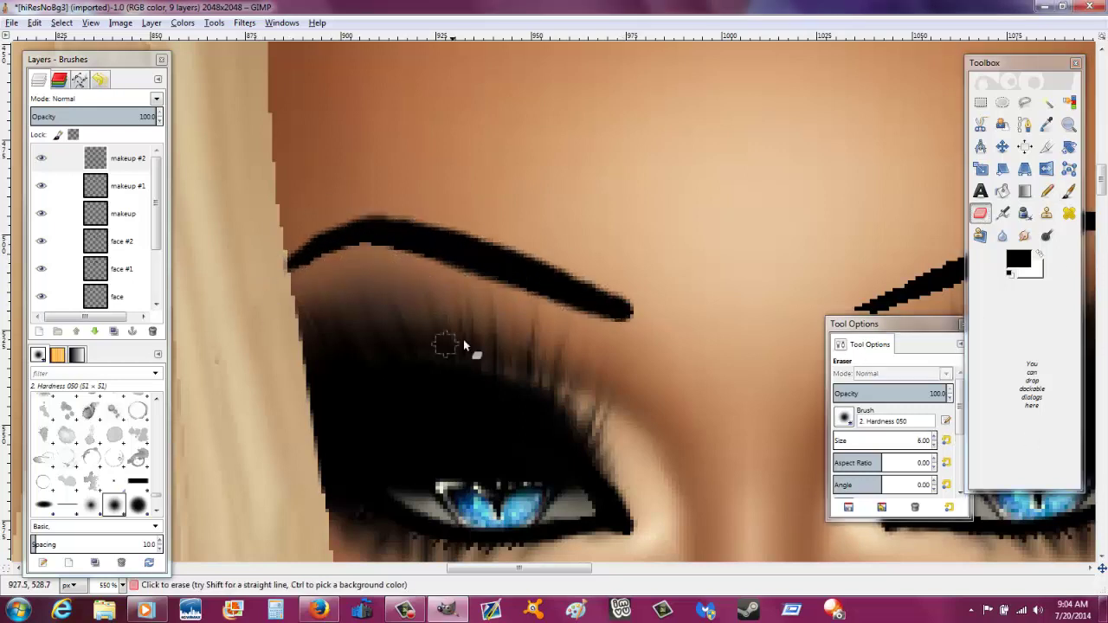
pyautogui.hscroll(5, 463, 342)
pyautogui.press('p')
pyautogui.moveTo(463, 312)
pyautogui.mouseDown()
pyautogui.moveTo(617, 234)
pyautogui.moveTo(746, 223)
pyautogui.mouseUp()
pyautogui.moveTo(468, 312)
pyautogui.mouseDown()
pyautogui.moveTo(739, 228)
pyautogui.moveTo(852, 286)
pyautogui.mouseUp()
# Step: Zoom out to the whole avatar and blend makeup #2 in Overlay mode
pyautogui.hotkey('shift', 'e')
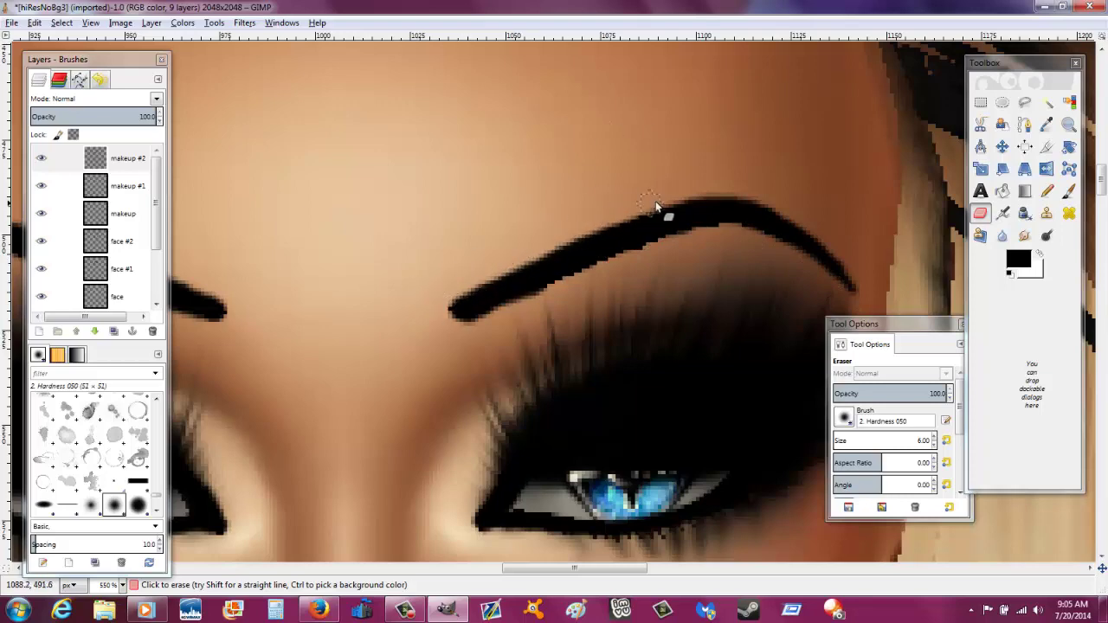
pyautogui.press('z')
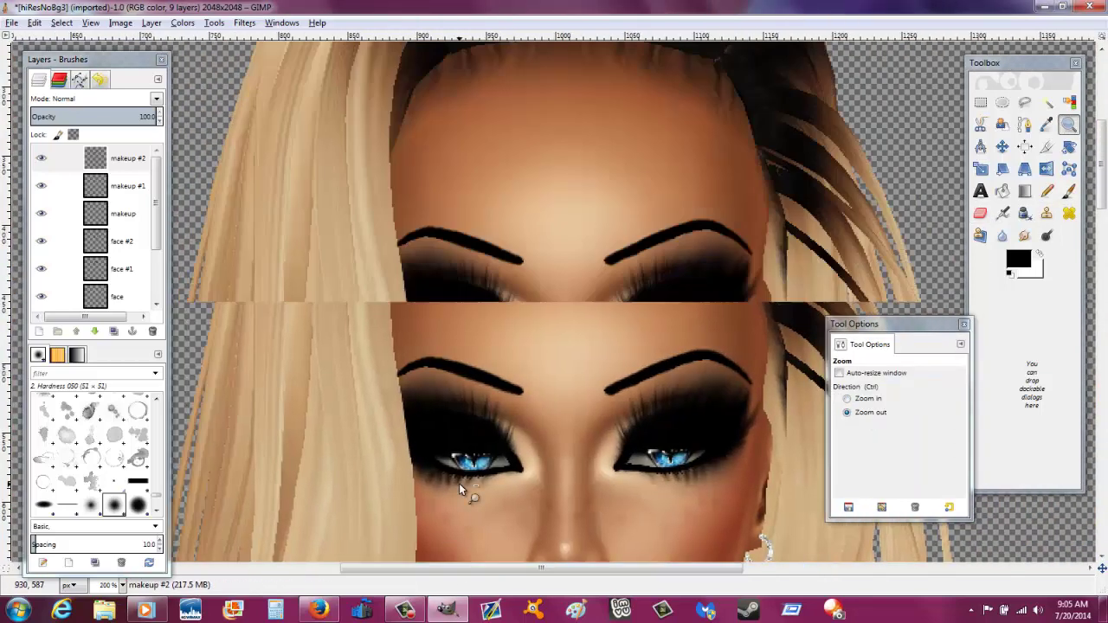
pyautogui.tripleClick(468, 476)
pyautogui.click(95, 99)
pyautogui.click(73, 265)
pyautogui.click(45, 160)
pyautogui.click(57, 184)
pyautogui.click(129, 158)
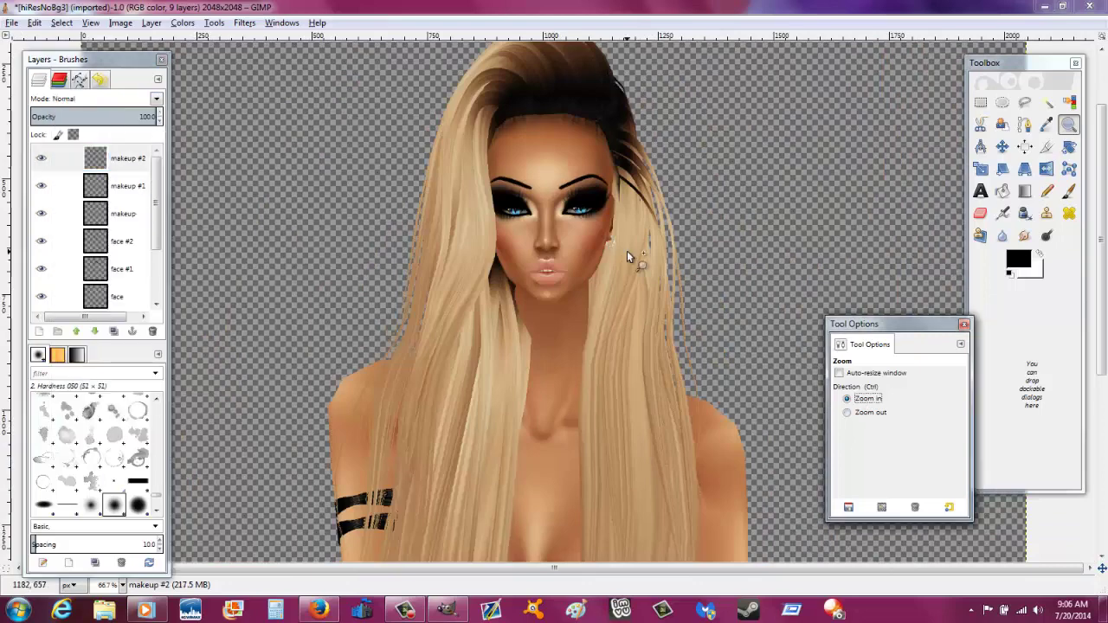
# Step: Zoom back in and erase the stray eyebrow tip
pyautogui.press('5')
pyautogui.press('3')
pyautogui.hotkey('shift', 'e')
pyautogui.click(697, 326)
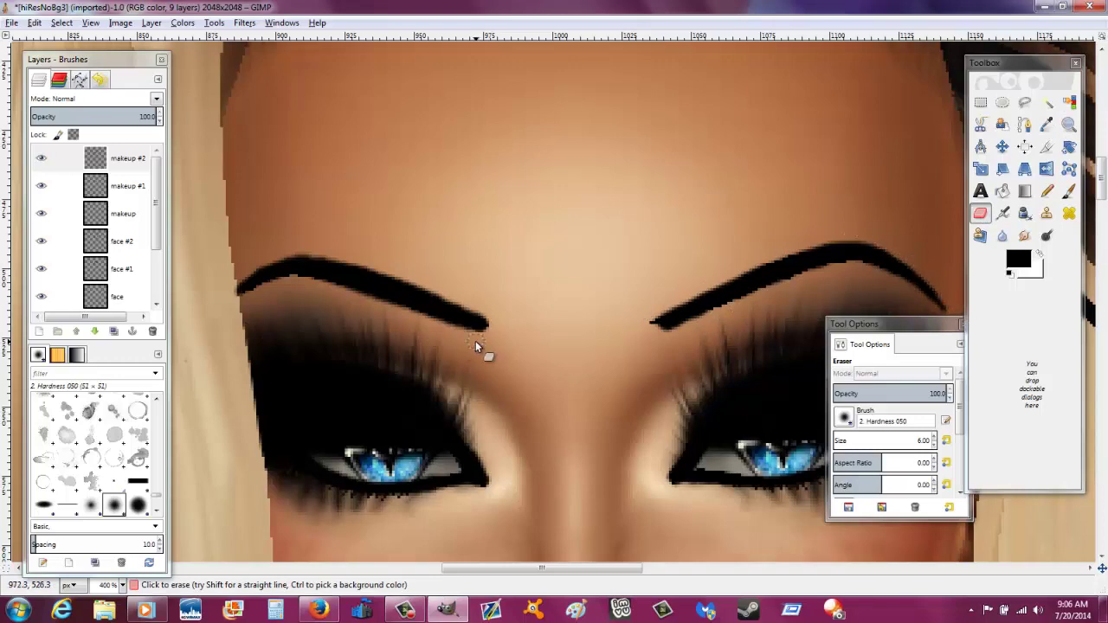
pyautogui.hscroll(3, 415, 338)
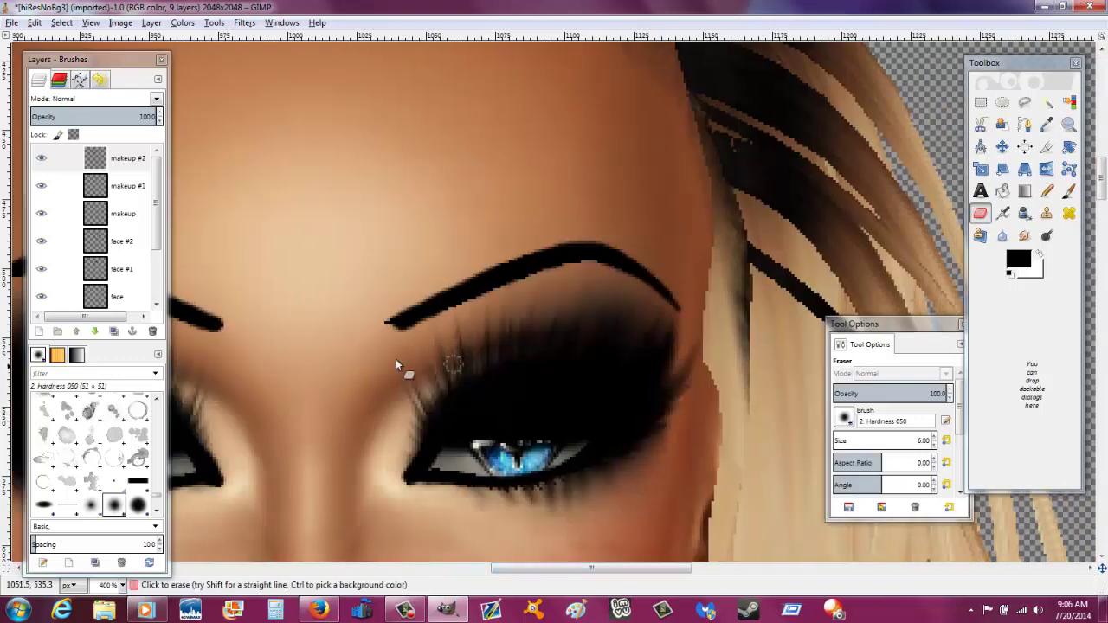
pyautogui.scroll(-5, 510, 451)
pyautogui.scroll(3, 589, 567)
# Step: On a new layer, paint white highlights beside the eyes and Gaussian-blur them
pyautogui.hotkey('ctrl', 'shift', 'n')
pyautogui.press('Return')
pyautogui.press('p')
pyautogui.press('x')
pyautogui.moveTo(606, 327); pyautogui.dragTo(640, 370)
pyautogui.moveTo(634, 277); pyautogui.dragTo(759, 218)
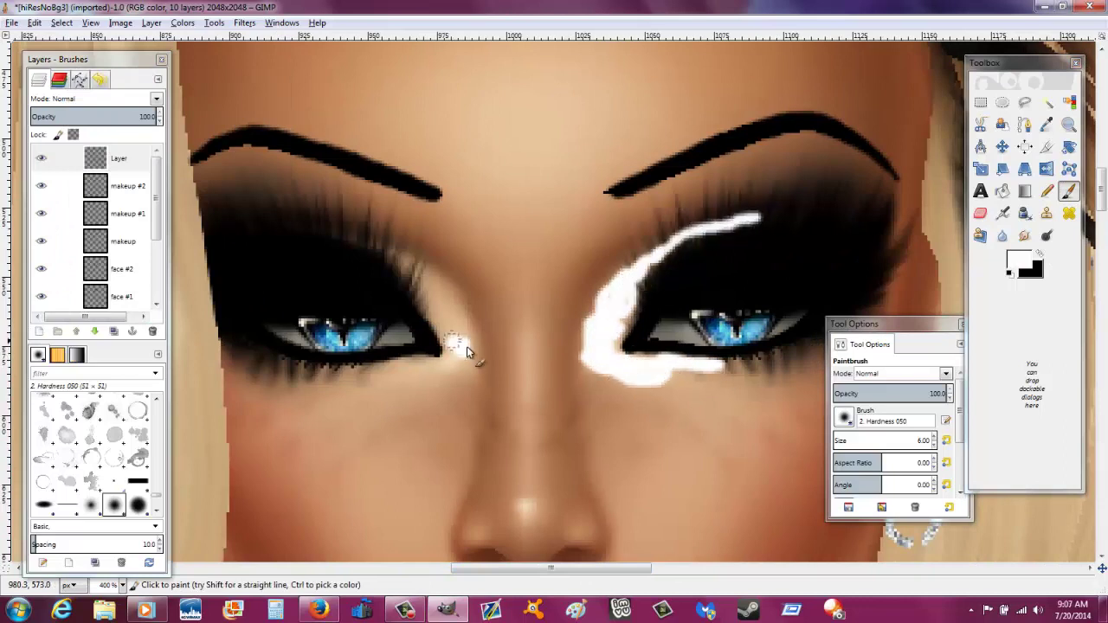
pyautogui.moveTo(453, 346)
pyautogui.mouseDown()
pyautogui.moveTo(437, 290)
pyautogui.moveTo(403, 364)
pyautogui.moveTo(471, 349)
pyautogui.moveTo(431, 278)
pyautogui.mouseUp()
pyautogui.click(244, 22)
pyautogui.click(471, 116)
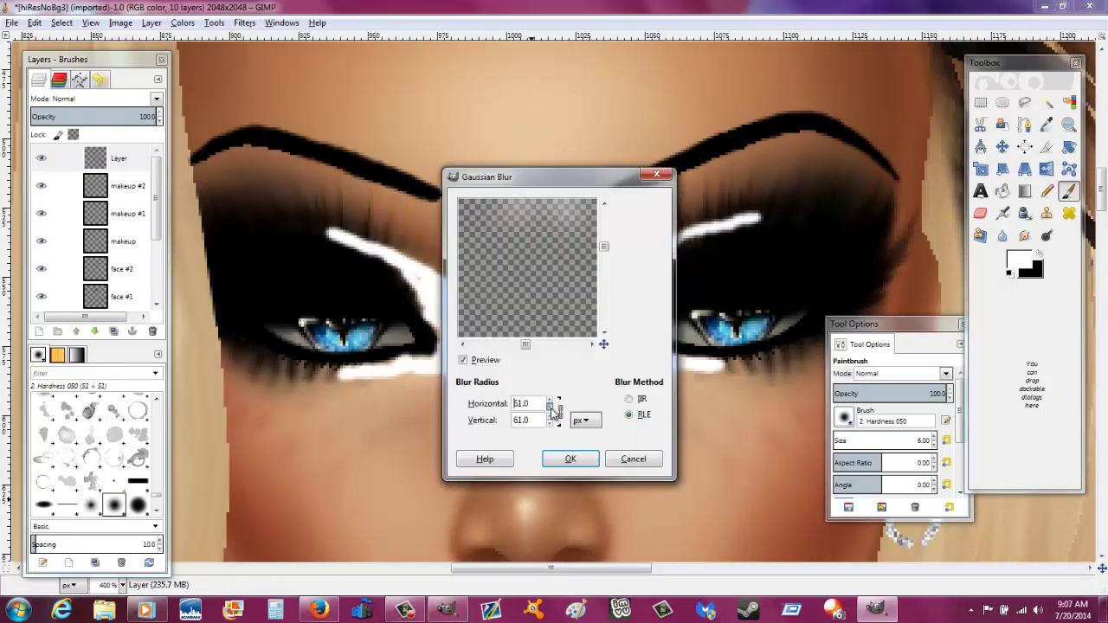
pyautogui.click(565, 459)
# Step: On another layer, paint dark creases above both eyes, blur them, and blend in Overlay
pyautogui.keyDown('shift'); pyautogui.click(38, 332); pyautogui.keyUp('shift')
pyautogui.moveTo(615, 264); pyautogui.dragTo(853, 194)
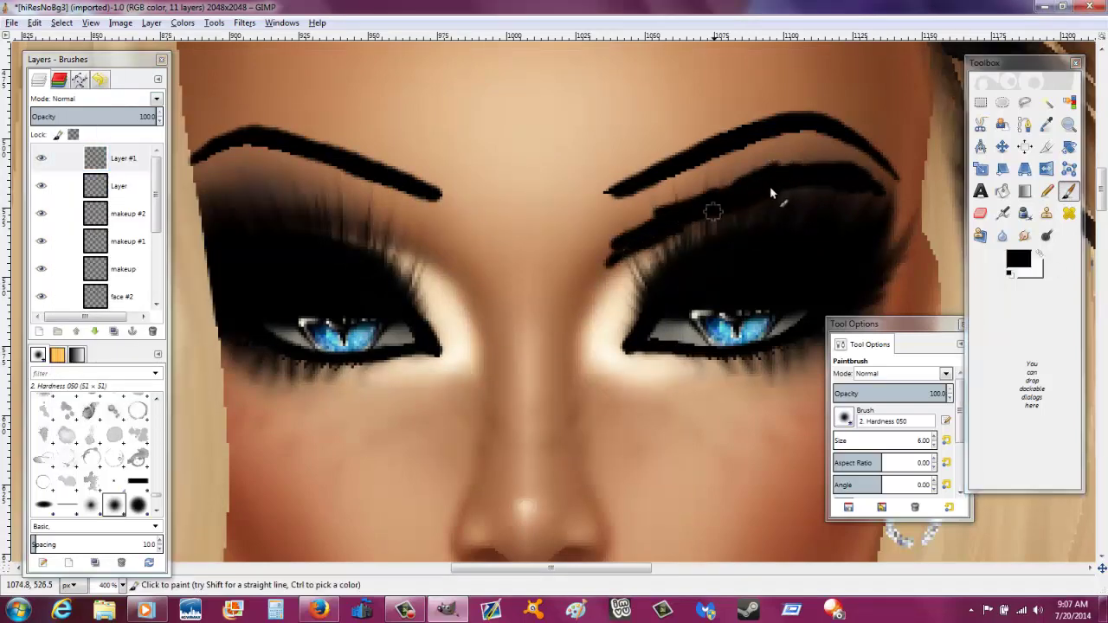
pyautogui.moveTo(350, 222); pyautogui.dragTo(386, 239)
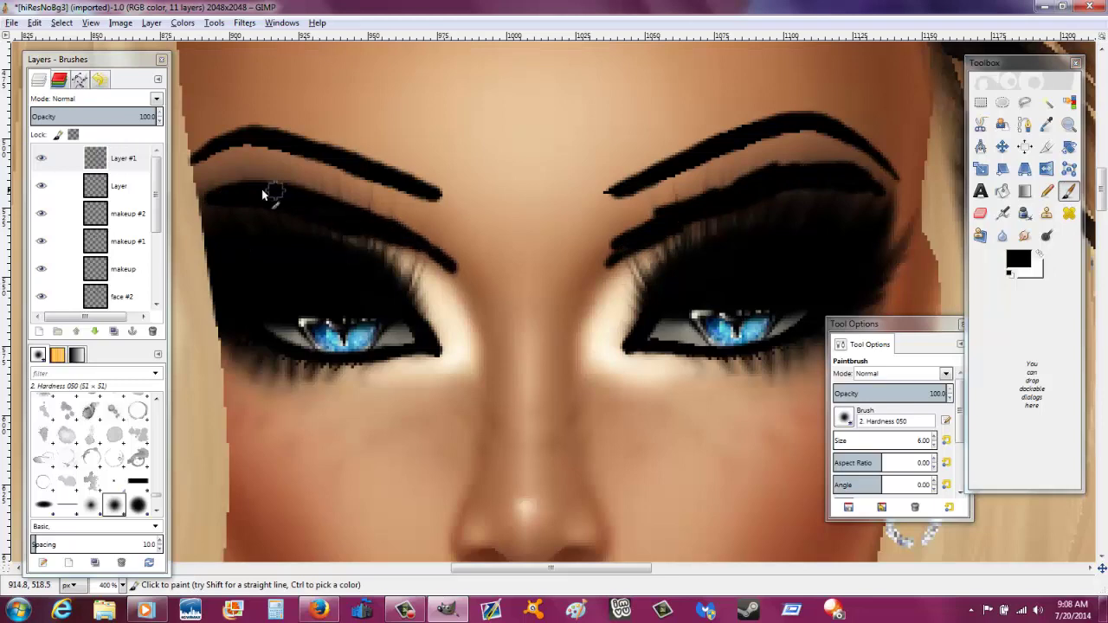
pyautogui.click(244, 23)
pyautogui.click(450, 120)
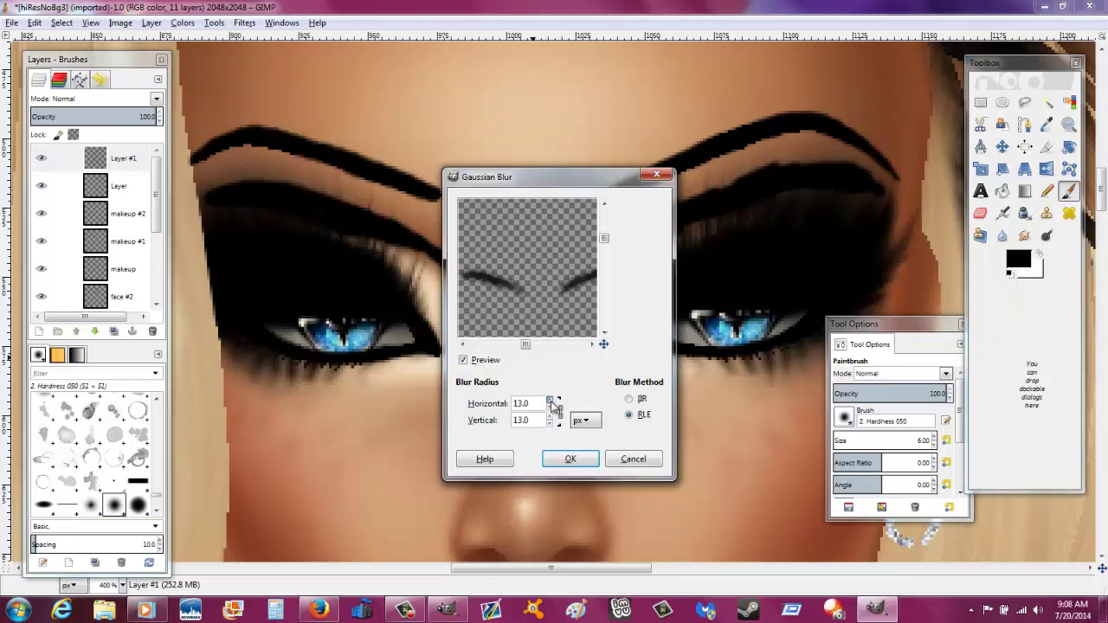
pyautogui.click(571, 458)
pyautogui.click(153, 98)
pyautogui.click(143, 190)
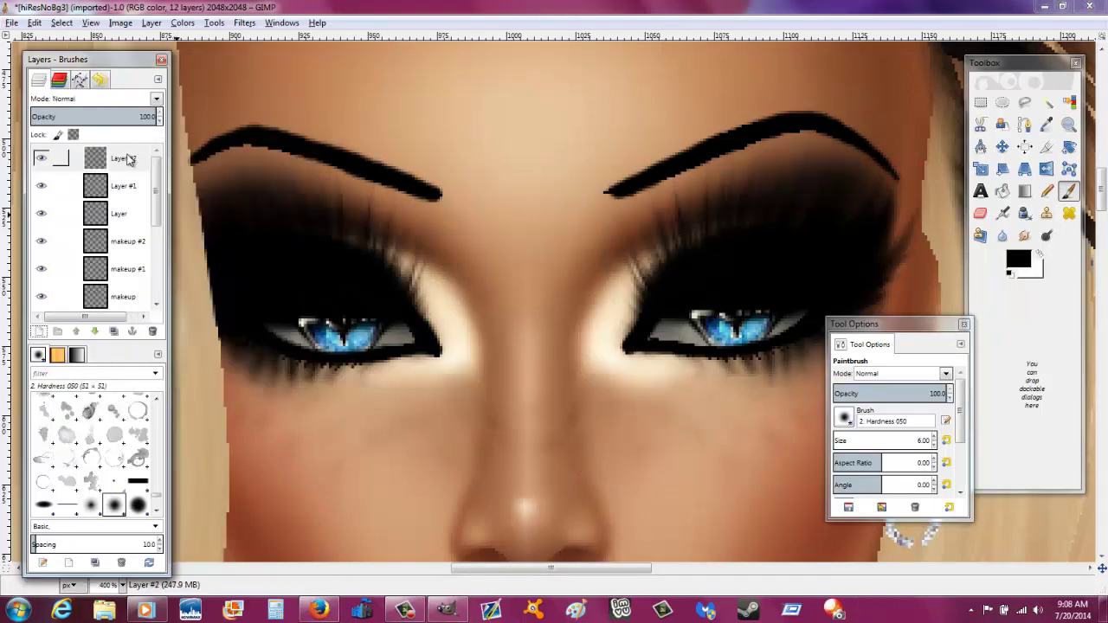
# Step: Paint white highlights on both eyebrows, blur them, and set the layer to Screen
pyautogui.press('x')
pyautogui.moveTo(882, 180); pyautogui.dragTo(807, 144)
pyautogui.moveTo(199, 176); pyautogui.dragTo(299, 169)
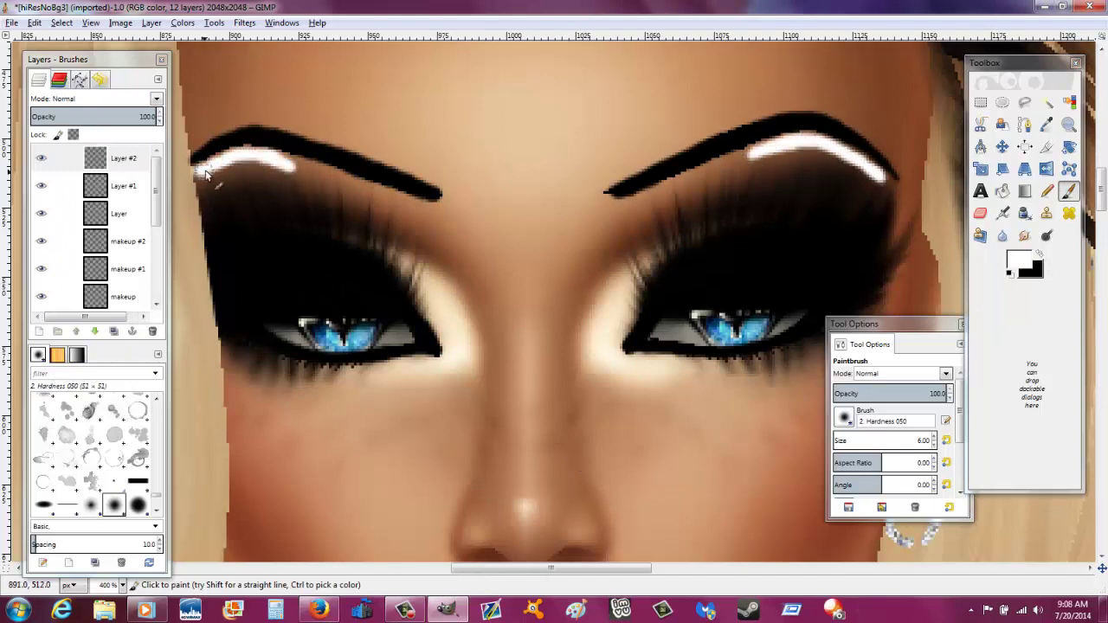
pyautogui.hotkey('ctrl', 'shift', 'f')
pyautogui.click(570, 459)
pyautogui.click(152, 98)
pyautogui.click(65, 165)
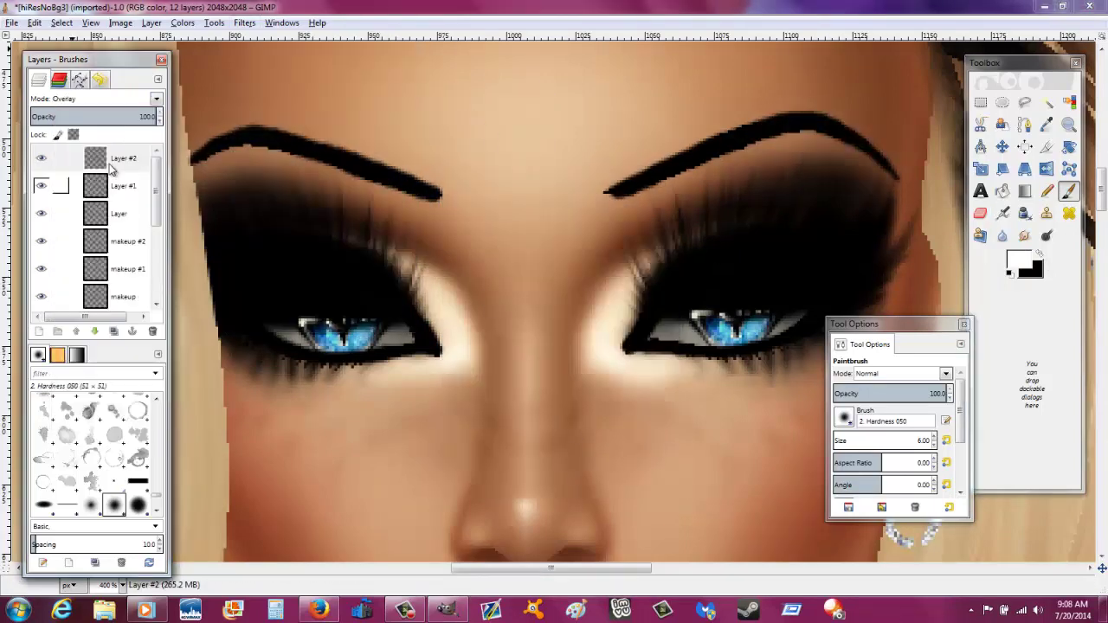
# Step: Rename the layer 'makeup' and add a new empty layer
pyautogui.doubleClick(122, 216)
pyautogui.write('makeup')
pyautogui.press('Return')
pyautogui.rightClick(130, 158)
pyautogui.click(260, 190)
pyautogui.doubleClick(121, 158)
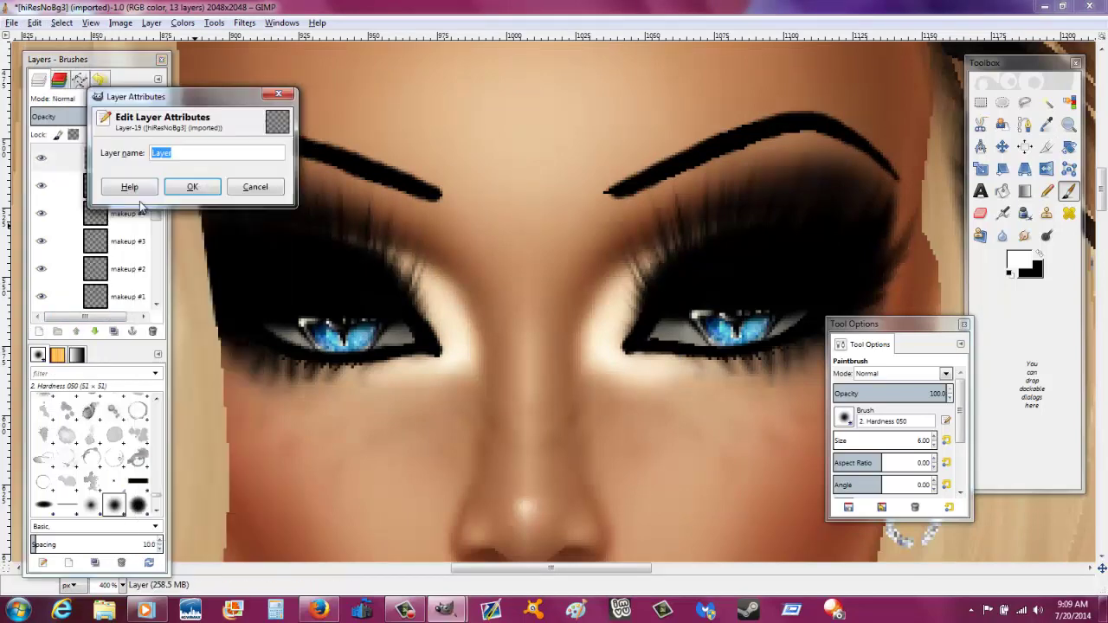
# Step: Name the layer 'eyes', paint the irises cyan, and soften them with Gaussian Blur
pyautogui.write('eyes')
pyautogui.press('Return')
pyautogui.click(1017, 260)
pyautogui.click(995, 336)
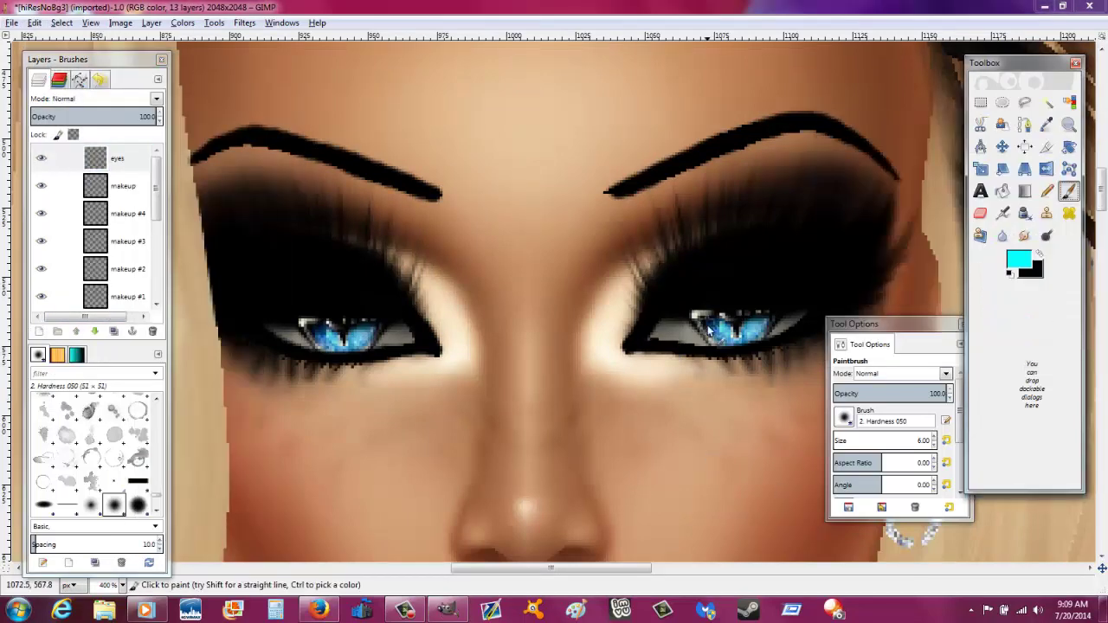
pyautogui.press('z')
pyautogui.click(788, 282)
pyautogui.press('p')
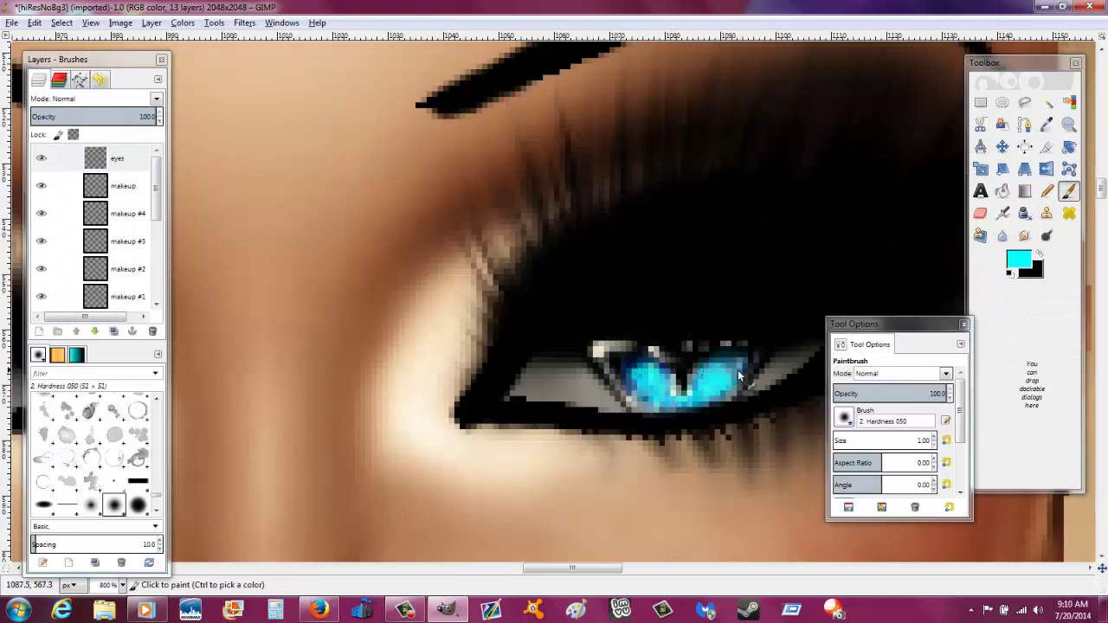
pyautogui.hscroll(-5, 457, 396)
pyautogui.click(244, 23)
pyautogui.click(286, 53)
pyautogui.click(571, 458)
# Step: On a duplicate eyes layer, paint the eye whites white, then zoom out to the face
pyautogui.hotkey('shift', 'ctrl', 'd')
pyautogui.doubleClick(95, 158)
pyautogui.press('Return')
pyautogui.press('d')
pyautogui.click(1036, 257)
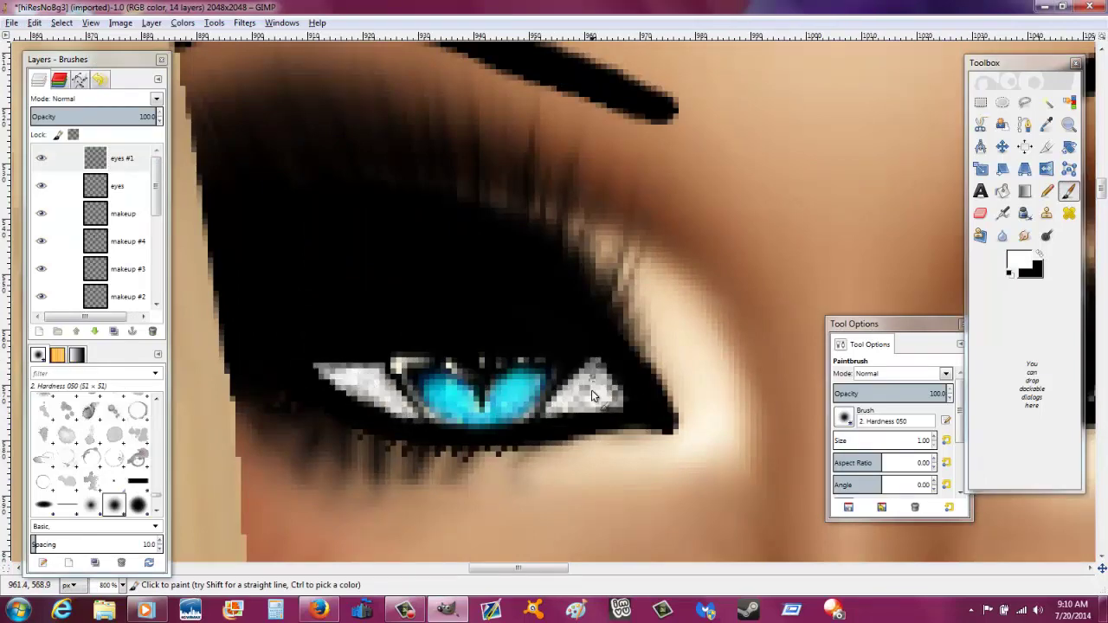
pyautogui.hscroll(5, 613, 407)
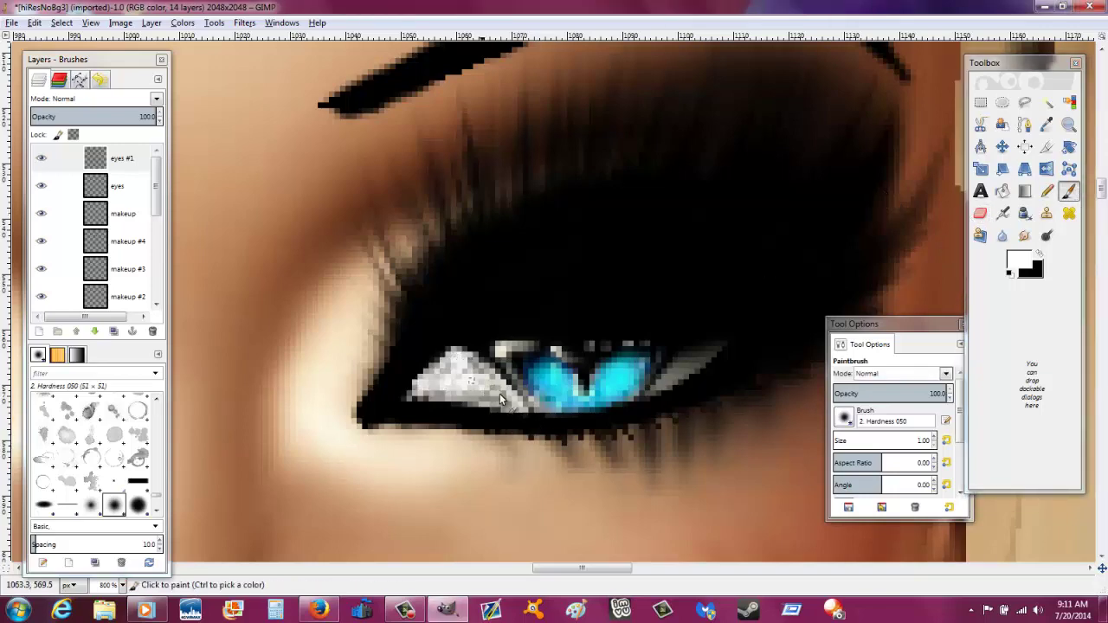
pyautogui.moveTo(428, 387); pyautogui.dragTo(485, 367)
pyautogui.moveTo(701, 356); pyautogui.dragTo(673, 378)
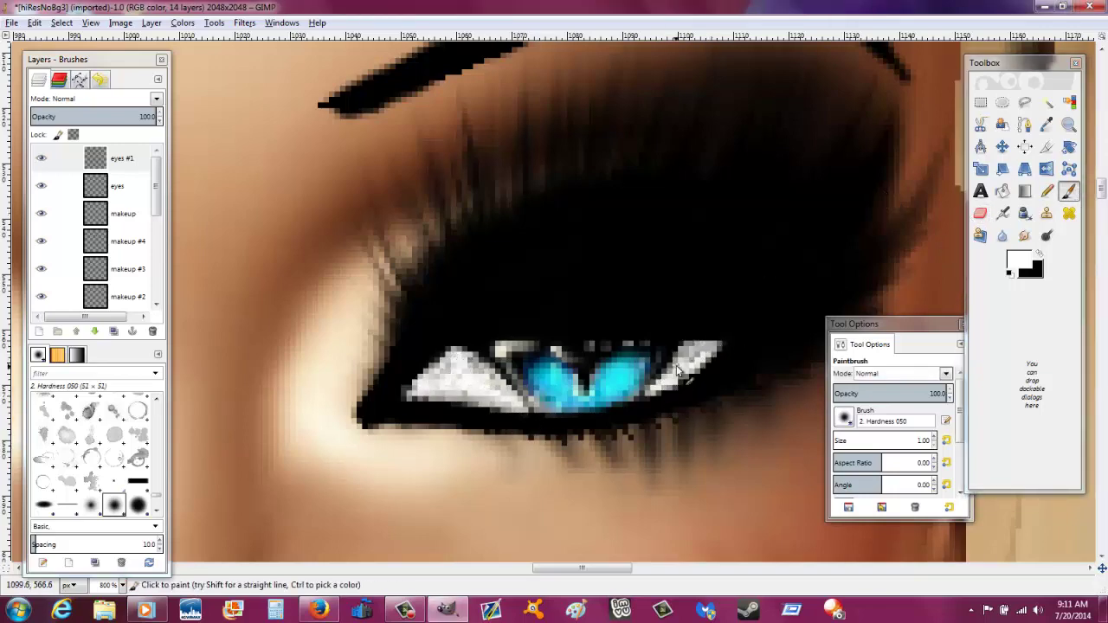
pyautogui.press('z')
pyautogui.press('-')
pyautogui.press('-')
pyautogui.press('-')
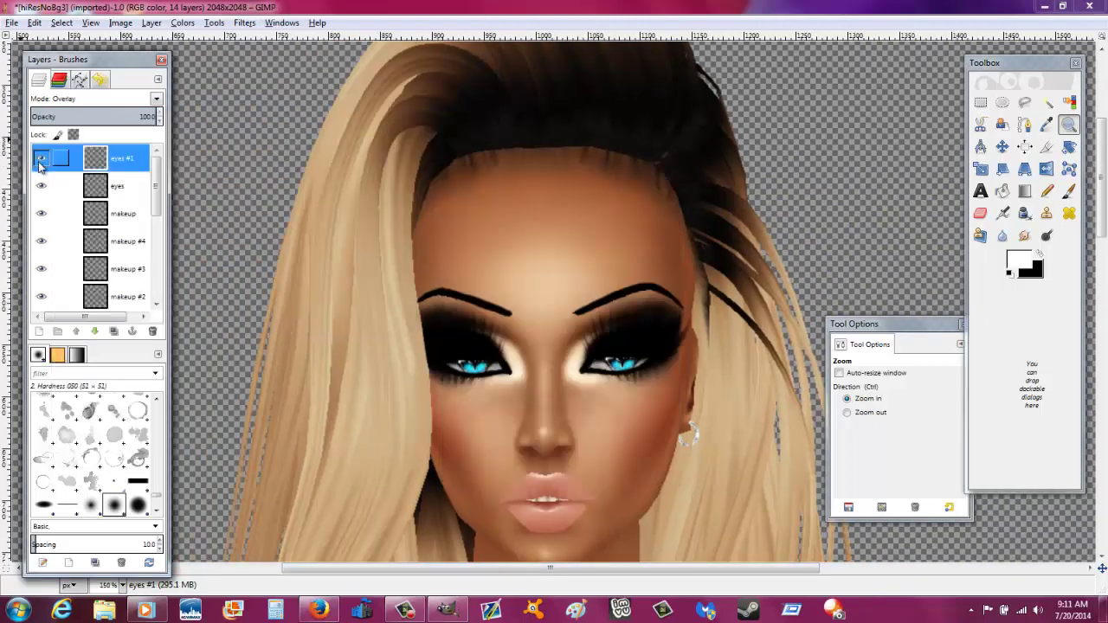
# Step: On a new layer, paint a sampled reddish colour over the lips
pyautogui.scroll(-5, 453, 317)
pyautogui.scroll(3, 453, 317)
pyautogui.hotkey('ctrl', 'shift', 'n')
pyautogui.click(574, 388)
pyautogui.press('o')
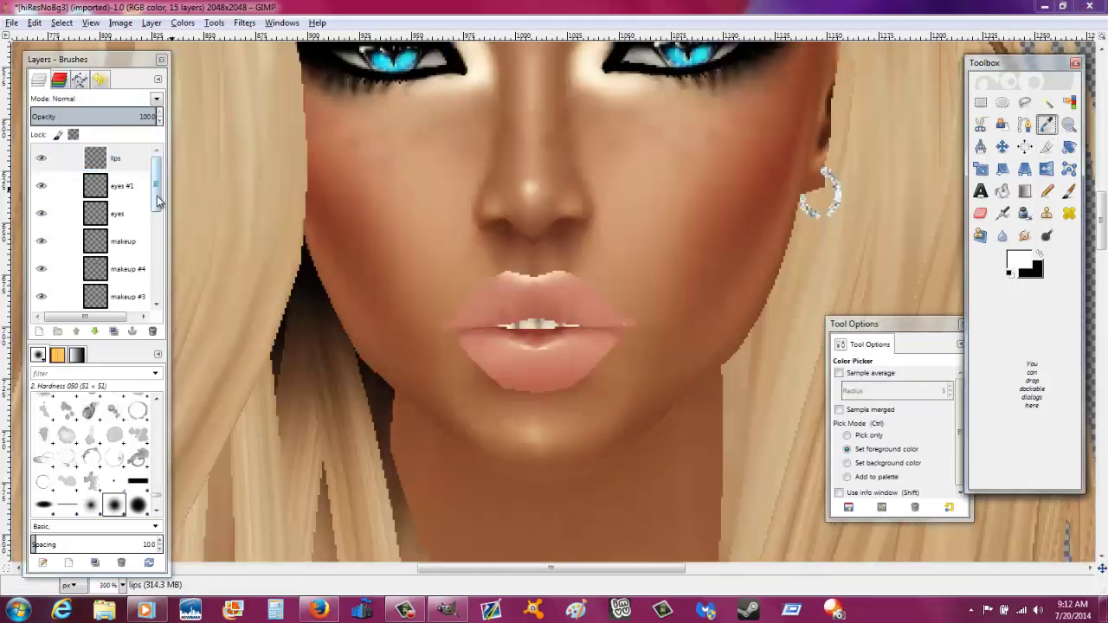
pyautogui.scroll(-5, 156, 291)
pyautogui.scroll(5, 157, 292)
pyautogui.press('p')
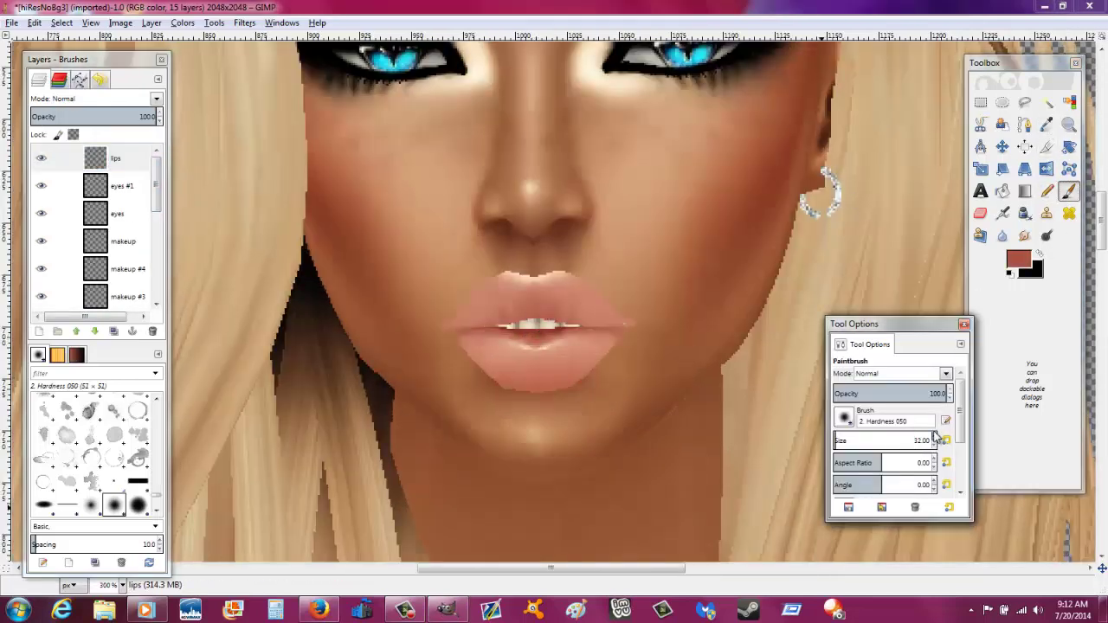
pyautogui.scroll(-5, 917, 440)
pyautogui.moveTo(467, 338)
pyautogui.mouseDown()
pyautogui.moveTo(513, 384)
pyautogui.moveTo(616, 324)
pyautogui.moveTo(510, 285)
pyautogui.moveTo(469, 342)
pyautogui.mouseUp()
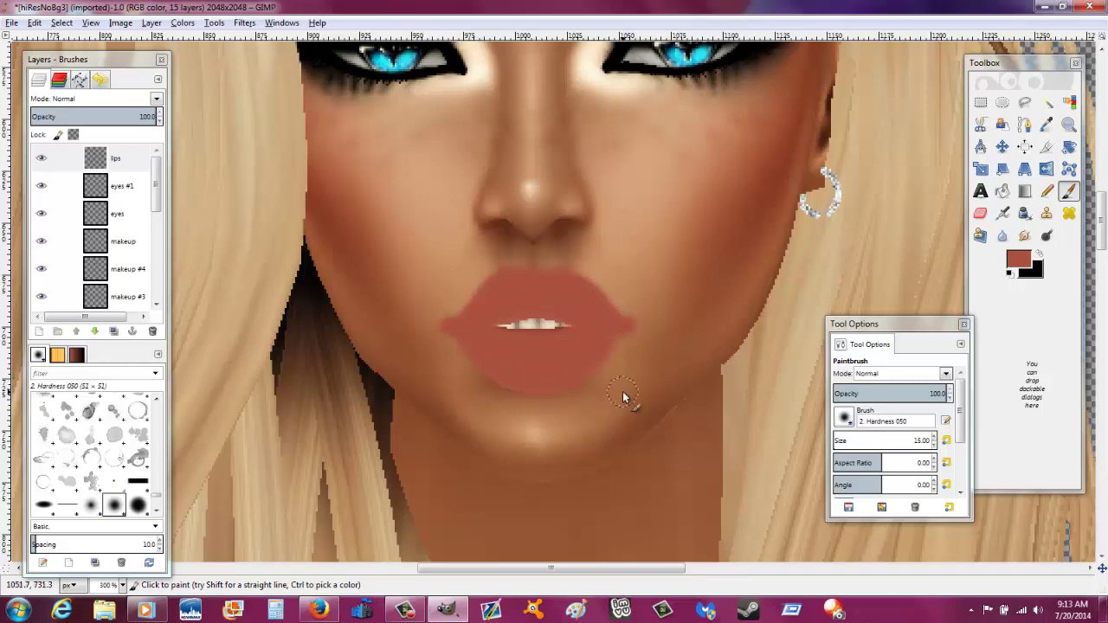
# Step: Blend the lips layer in Overlay and zoom back out to the whole face
pyautogui.click(93, 98)
pyautogui.click(69, 267)
pyautogui.scroll(2, 464, 260)
pyautogui.hotkey('shift', 'e')
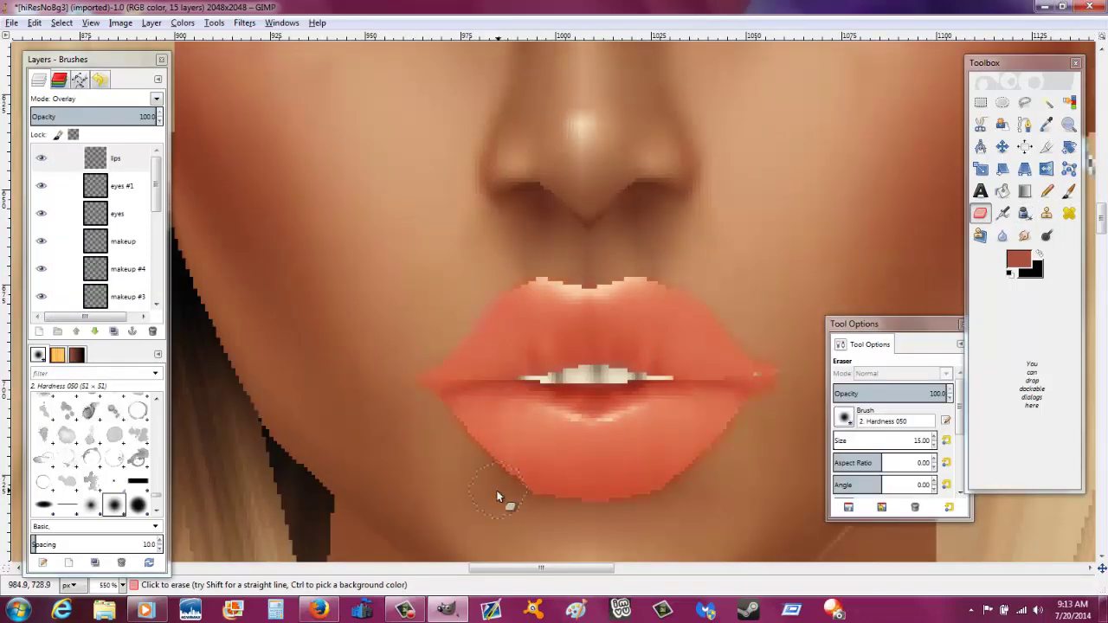
pyautogui.press('z')
pyautogui.click(669, 414)
pyautogui.click(669, 413)
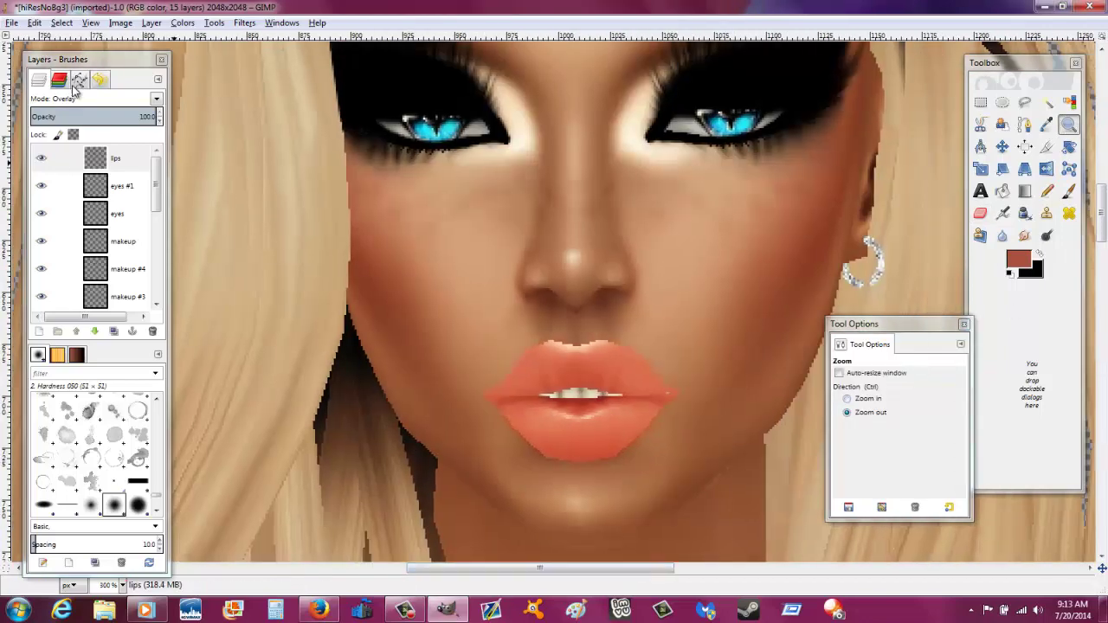
pyautogui.press('p')
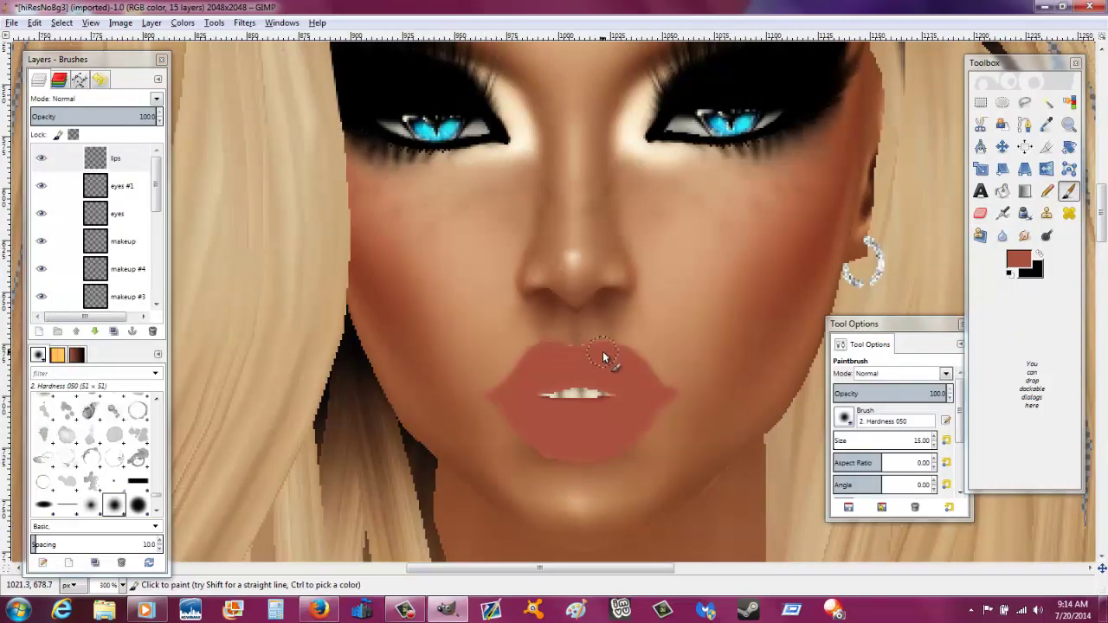
# Step: On a new layer, paint a thin 1 px white highlight across the teeth
pyautogui.hotkey('ctrl', 'shift', 'n')
pyautogui.press('Return')
pyautogui.press('d')
pyautogui.press('x')
pyautogui.press(']')
pyautogui.press(']')
pyautogui.press('z')
pyautogui.click(563, 397)
pyautogui.press('p')
pyautogui.press('[')
pyautogui.press('[')
pyautogui.moveTo(560, 395); pyautogui.dragTo(619, 395)
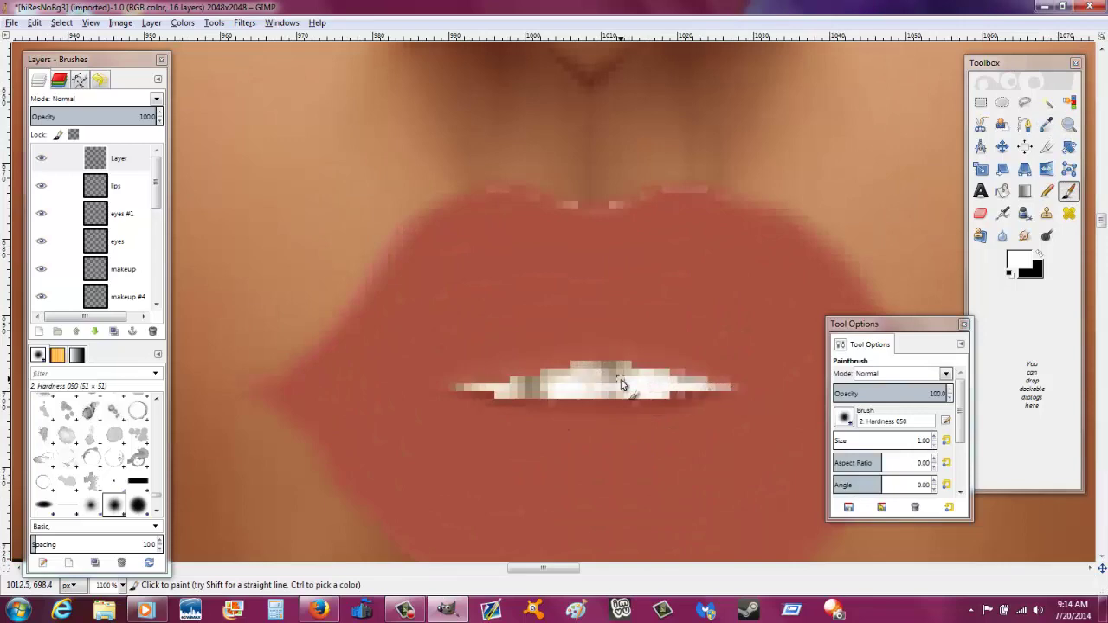
pyautogui.hotkey('shift', 'e')
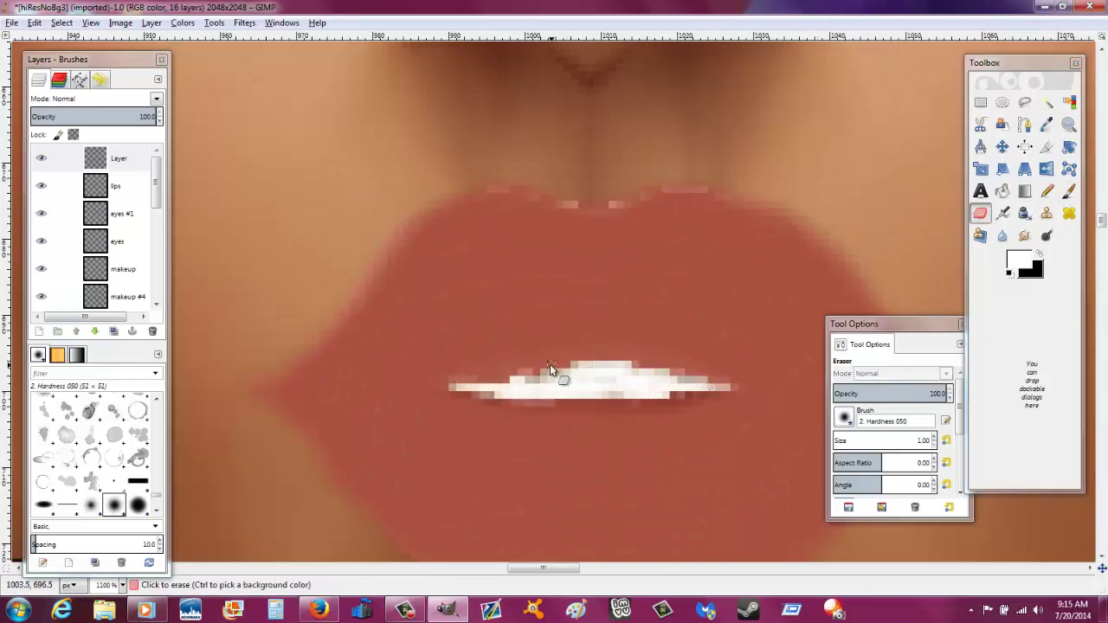
# Step: Set the teeth highlight layer to Overlay blend mode
pyautogui.press('z')
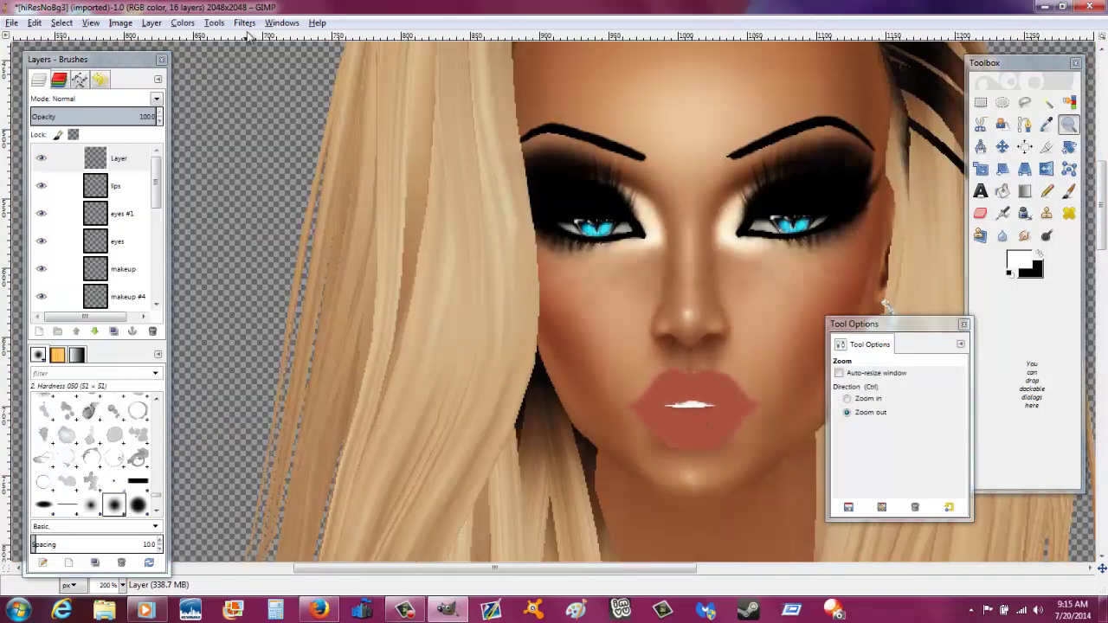
pyautogui.moveTo(572, 574); pyautogui.dragTo(622, 574)
pyautogui.click(96, 99)
pyautogui.click(87, 267)
# Step: Lower the lips and face layer opacities and raise the teeth highlight opacity
pyautogui.click(115, 185)
pyautogui.moveTo(90, 116); pyautogui.dragTo(65, 116)
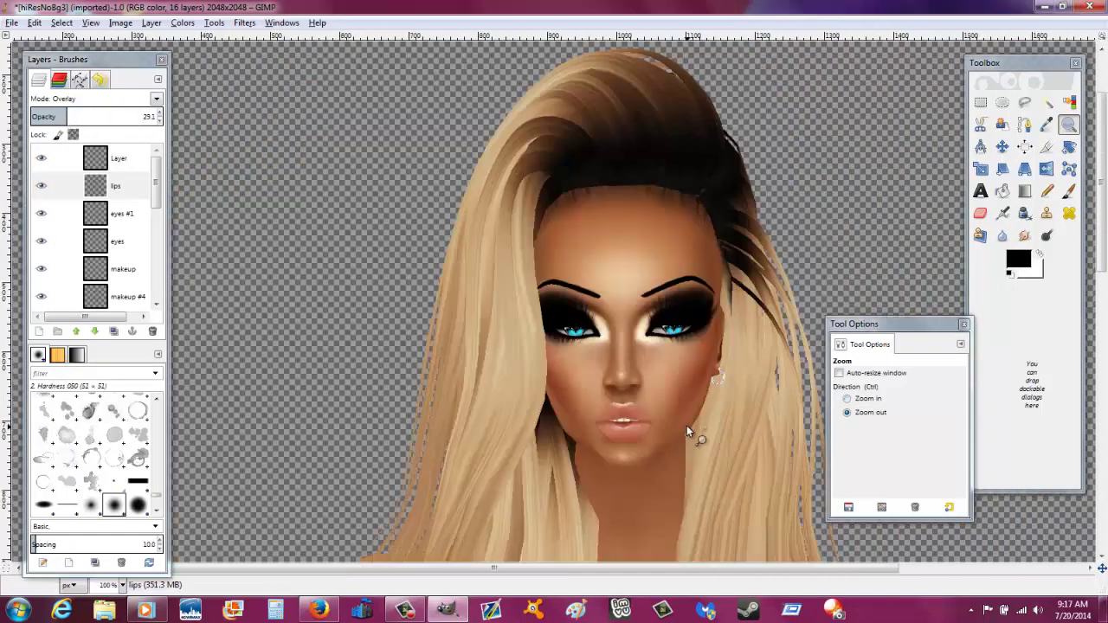
pyautogui.press('-')
pyautogui.press('-')
pyautogui.press('-')
pyautogui.click(119, 158)
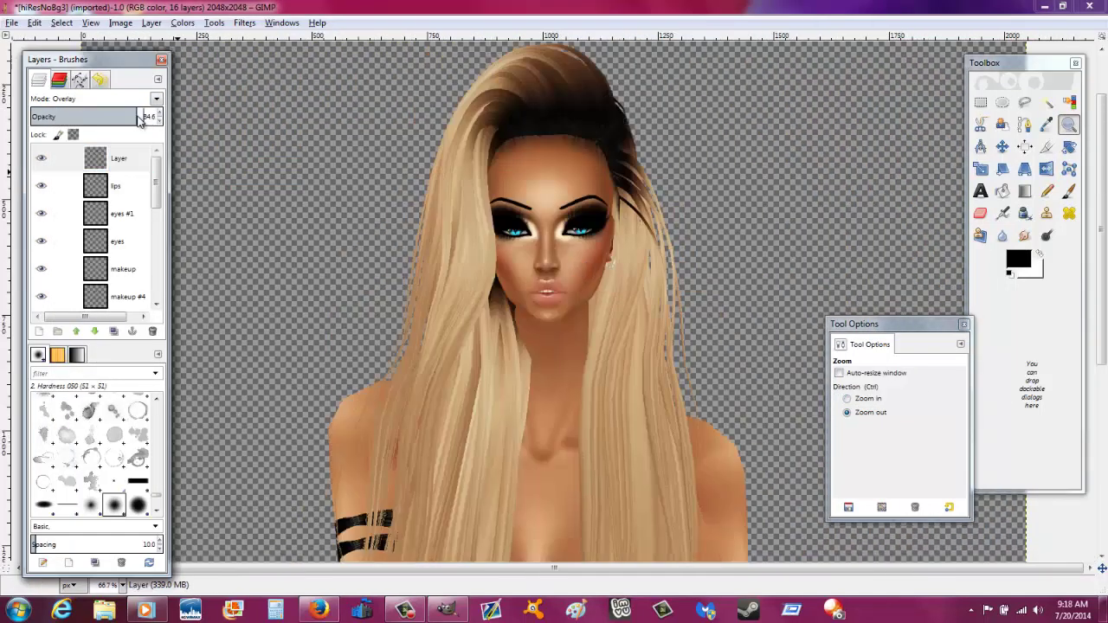
pyautogui.moveTo(65, 116); pyautogui.dragTo(130, 116)
pyautogui.scroll(-5, 121, 276)
pyautogui.click(117, 213)
pyautogui.click(107, 116)
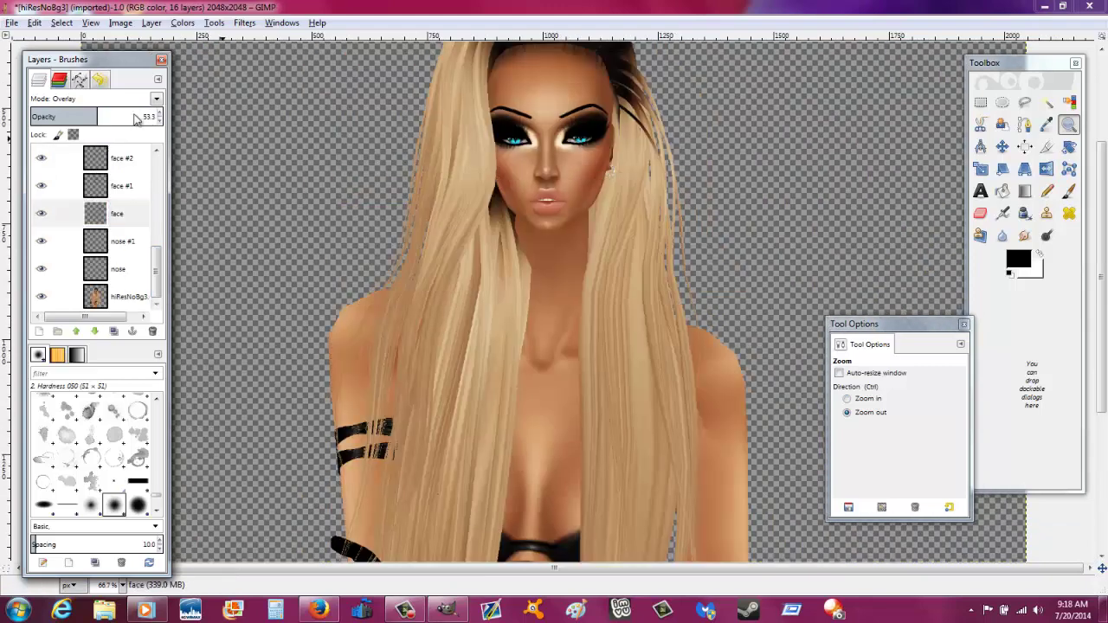
# Step: Paint pink cheek blush on a new layer, blur it, and blend in Overlay at ~25% opacity
pyautogui.click(121, 158)
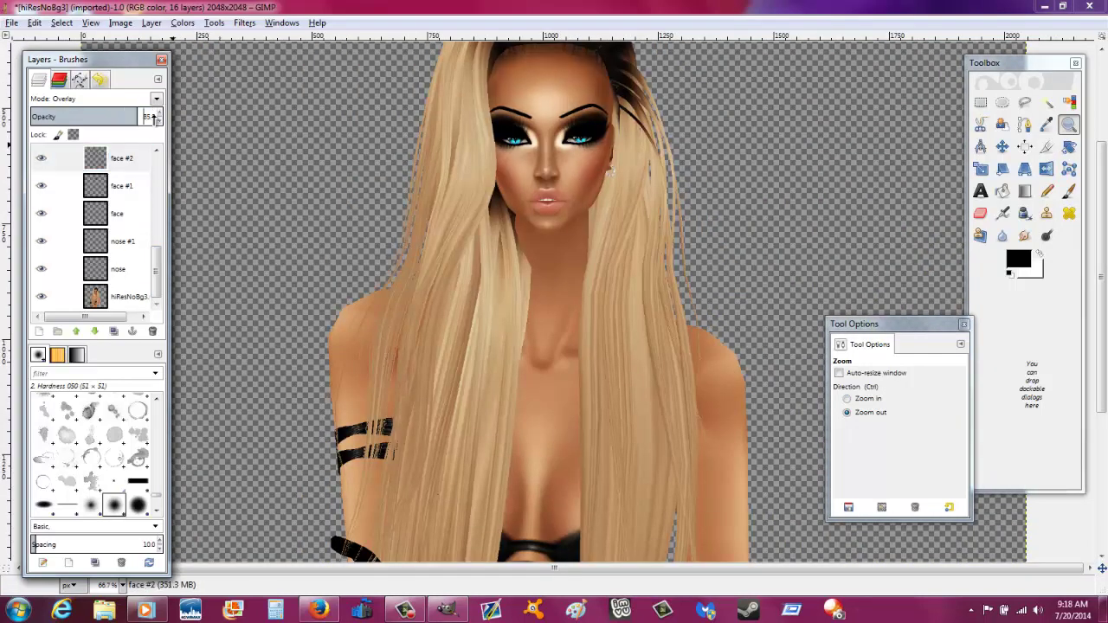
pyautogui.click(125, 186)
pyautogui.hotkey('shift', 'ctrl', 'n')
pyautogui.press('Return')
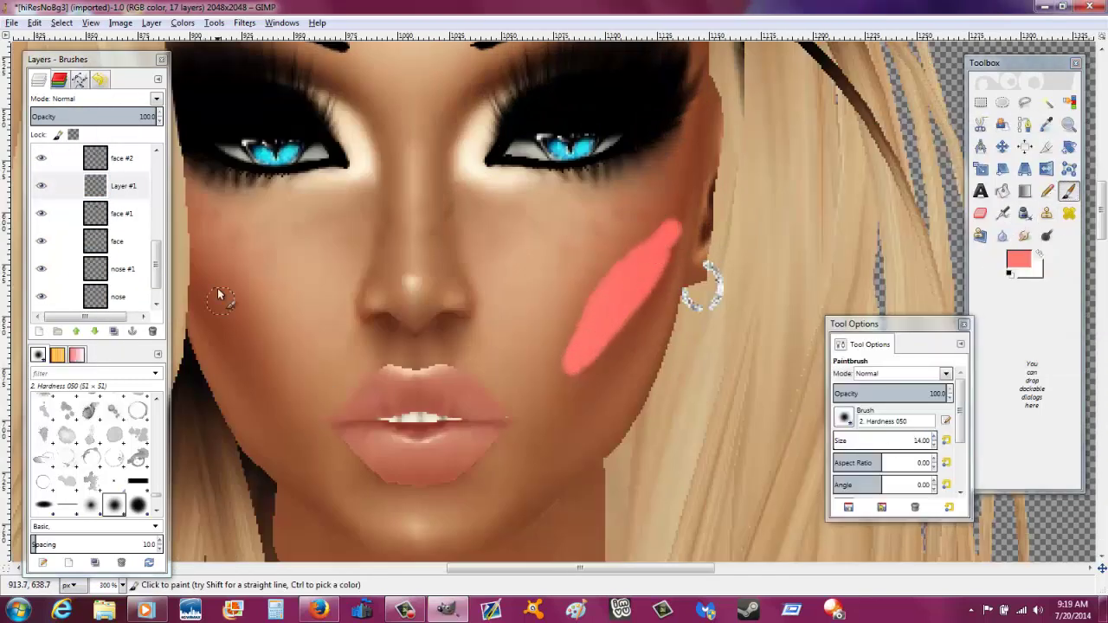
pyautogui.moveTo(208, 275); pyautogui.dragTo(259, 376)
pyautogui.click(244, 22)
pyautogui.click(286, 59)
pyautogui.click(572, 457)
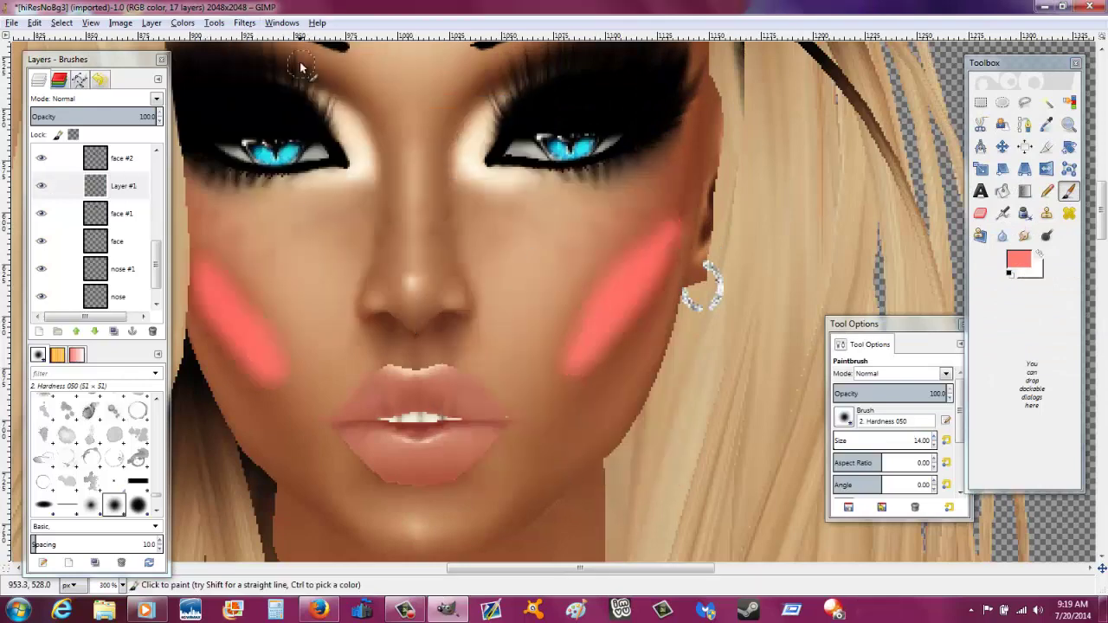
pyautogui.click(571, 457)
pyautogui.click(95, 98)
pyautogui.click(78, 242)
pyautogui.click(62, 116)
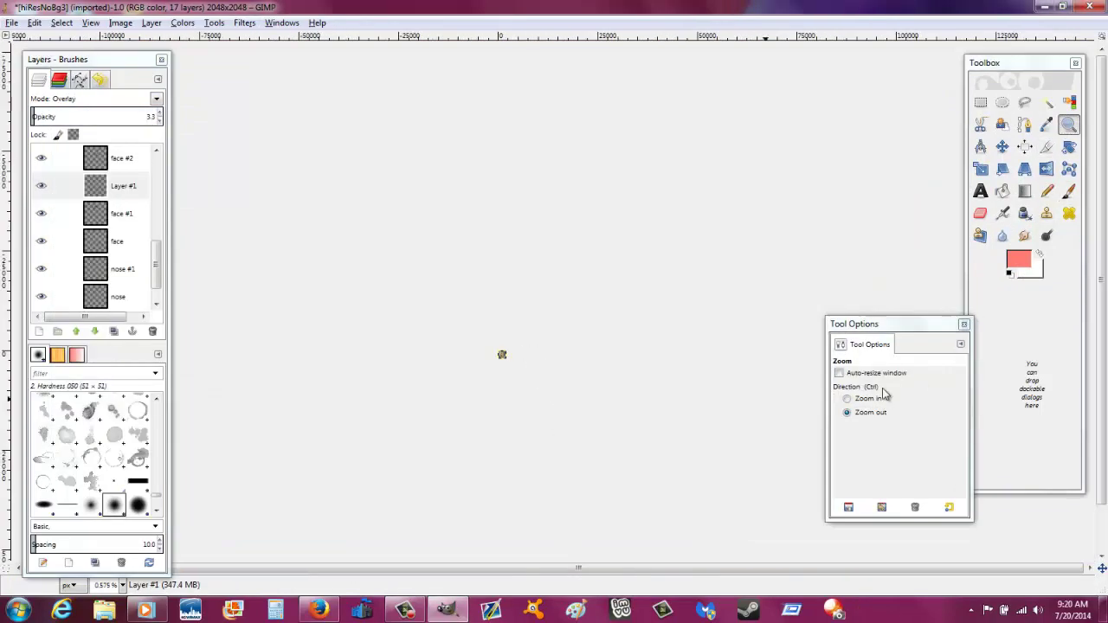
# Step: Lower the makeup layer's opacity and select the other makeup layers
pyautogui.scroll(5, 96, 225)
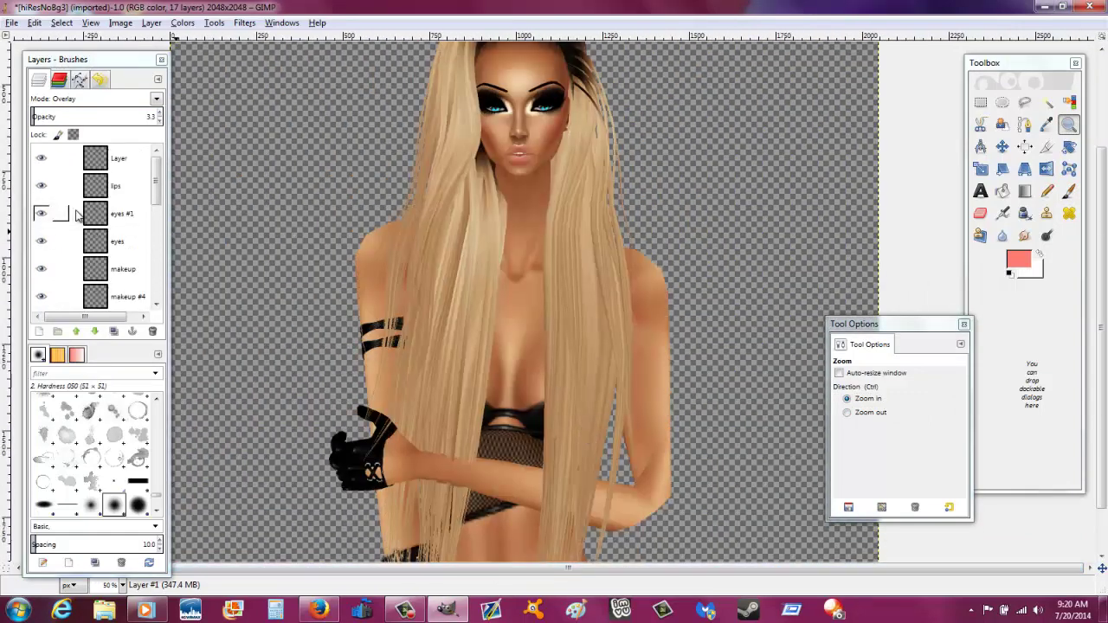
pyautogui.click(121, 242)
pyautogui.click(74, 116)
pyautogui.click(123, 289)
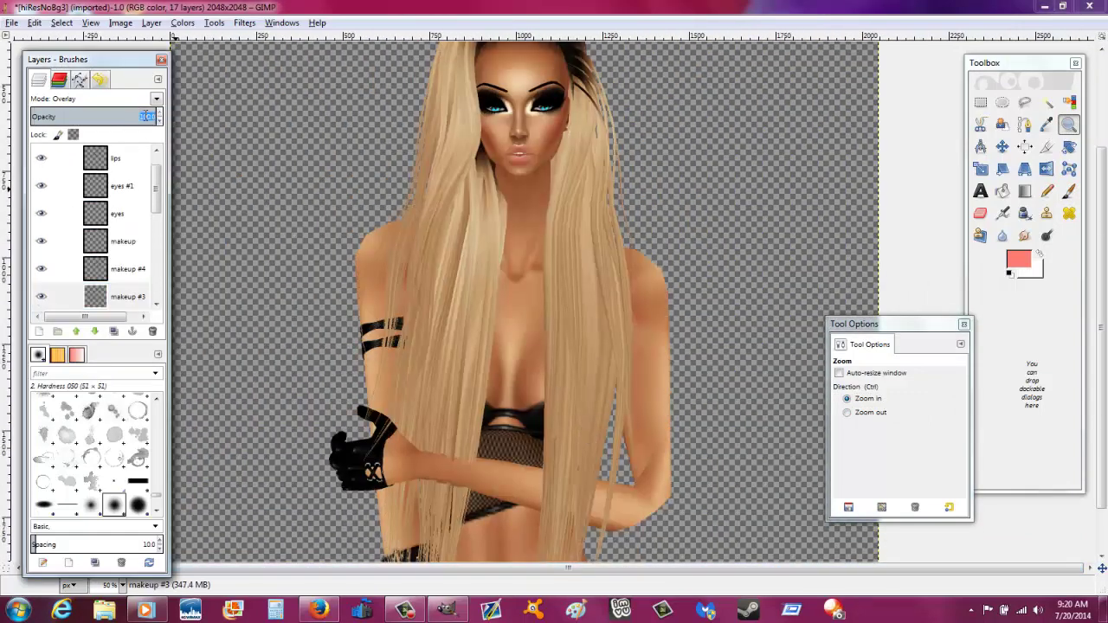
pyautogui.click(124, 270)
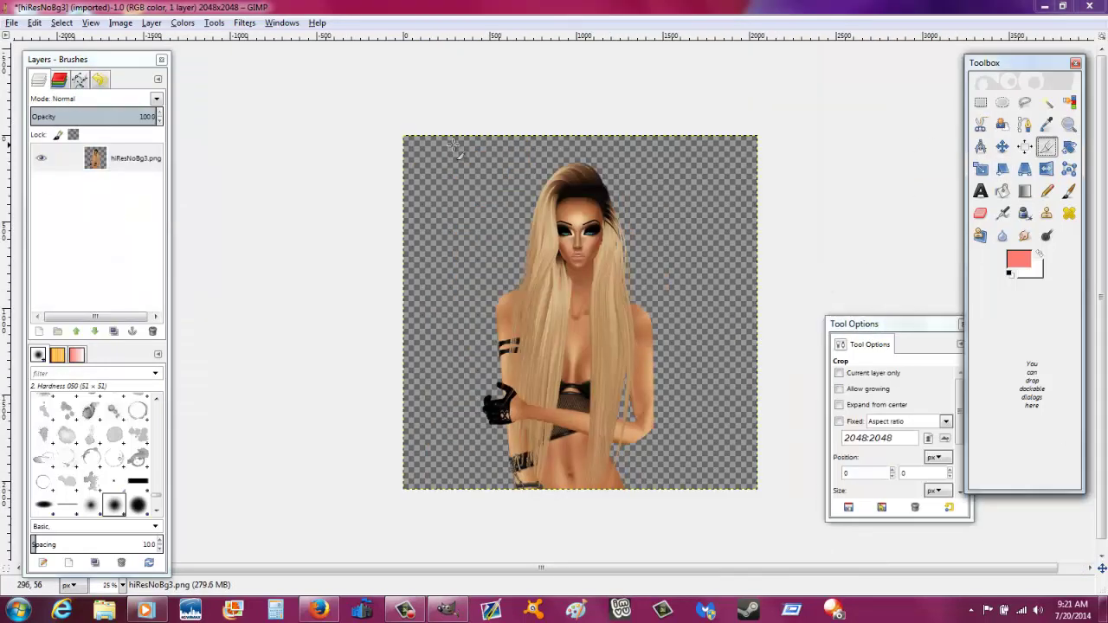
# Step: Crop the image to 1504×1880 around the figure and add a new transparent layer
pyautogui.moveTo(452, 154); pyautogui.dragTo(713, 480)
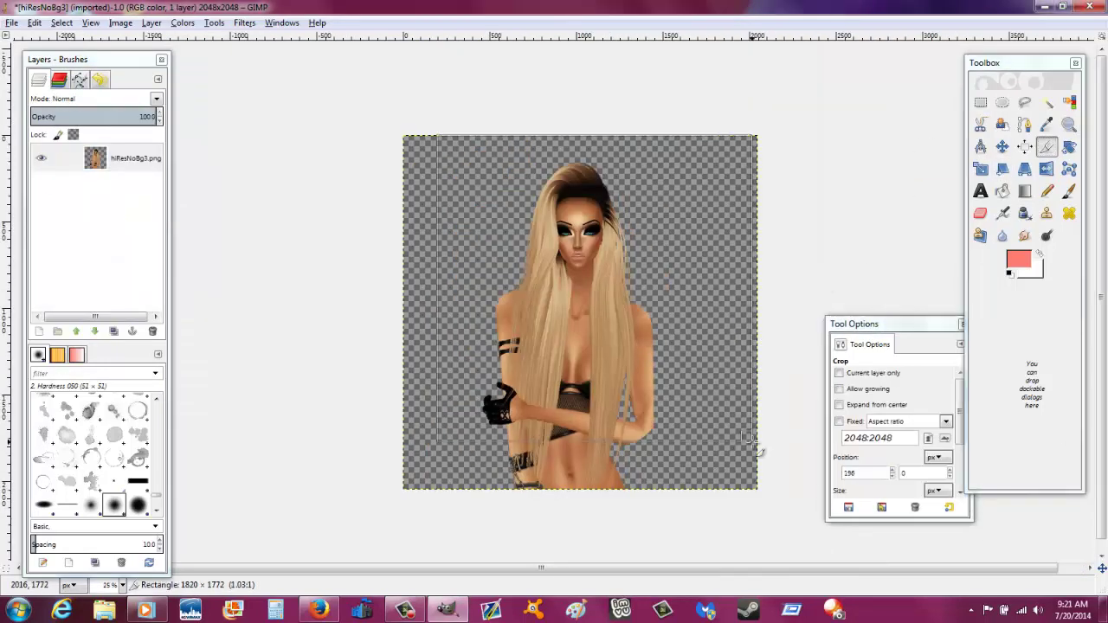
pyautogui.press('Return')
pyautogui.press('+')
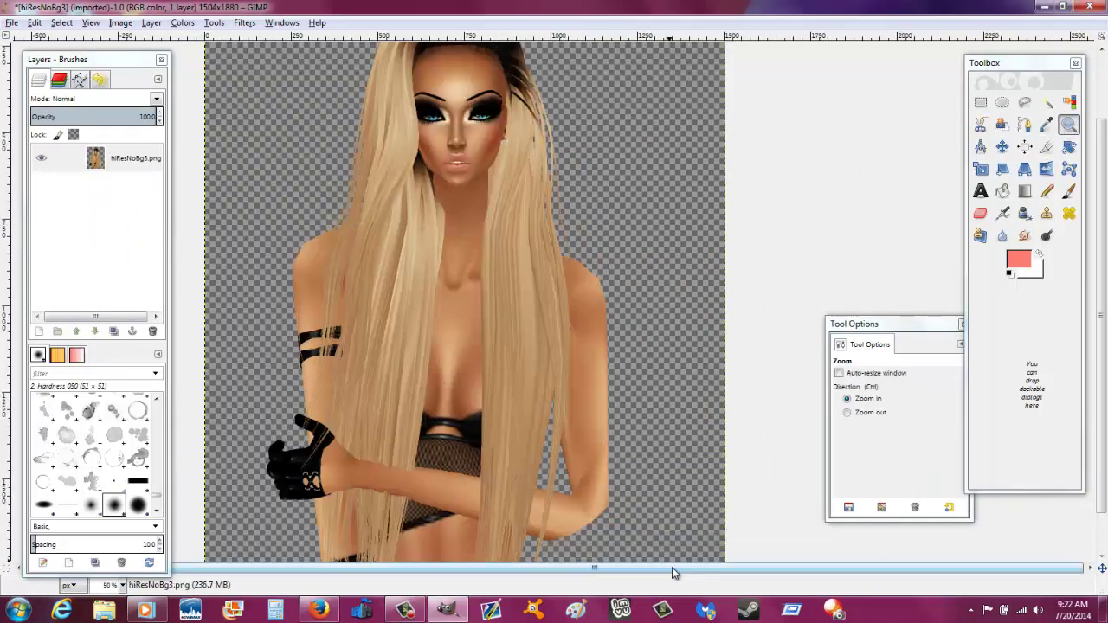
pyautogui.press('+')
pyautogui.hotkey('shift', 'ctrl', 'n')
pyautogui.press('p')
pyautogui.click(1010, 273)
# Step: Gaussian-blur the black shading strokes and blend them in Overlay at about a quarter opacity
pyautogui.scroll(-2, 575, 382)
pyautogui.moveTo(574, 203); pyautogui.dragTo(558, 258)
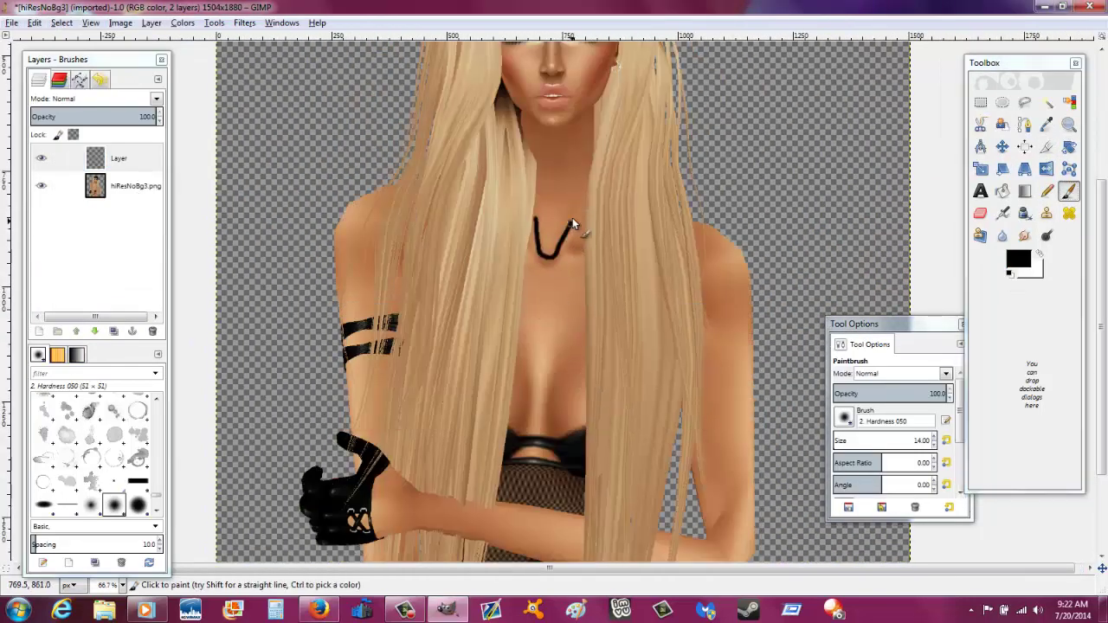
pyautogui.click(244, 22)
pyautogui.click(457, 116)
pyautogui.click(566, 455)
pyautogui.click(130, 98)
pyautogui.click(74, 265)
pyautogui.press('s')
pyautogui.moveTo(119, 118); pyautogui.dragTo(63, 118)
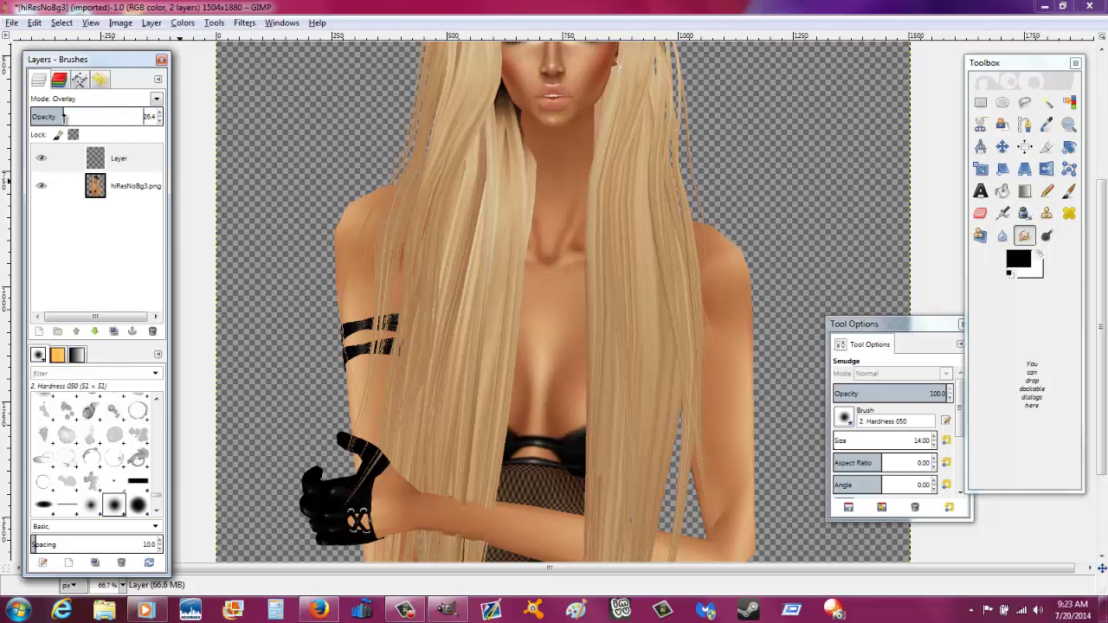
# Step: On a new highlight layer, blur the white strokes and set Overlay at about half opacity
pyautogui.keyDown('shift'); pyautogui.click(38, 331); pyautogui.keyUp('shift')
pyautogui.press('p')
pyautogui.press('x')
pyautogui.click(244, 23)
pyautogui.click(277, 53)
pyautogui.click(566, 452)
pyautogui.click(95, 98)
pyautogui.press('s')
pyautogui.click(73, 266)
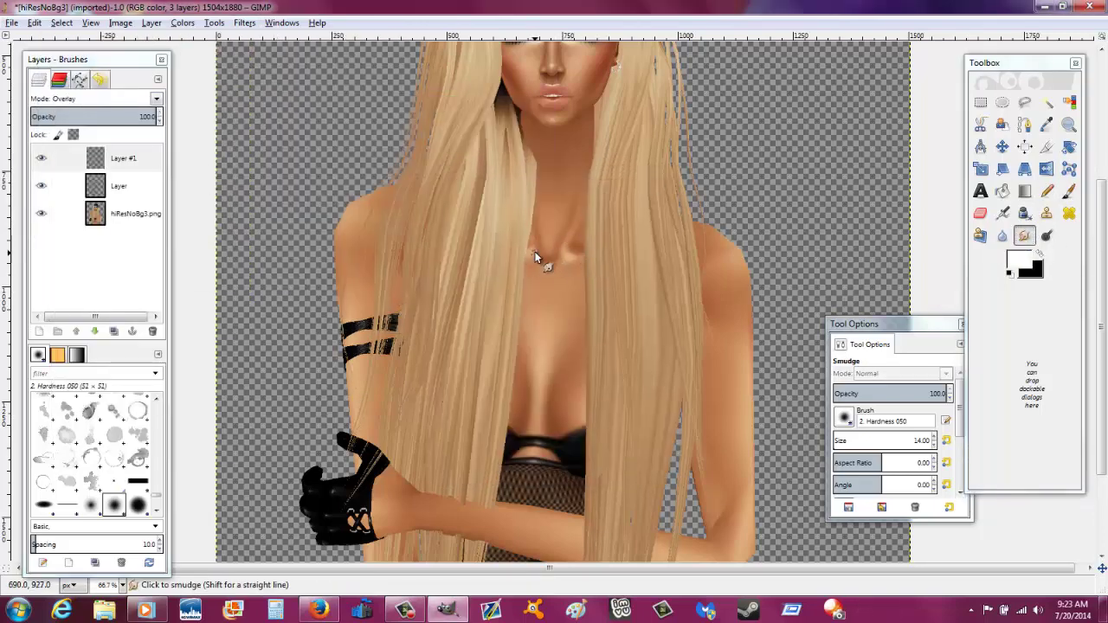
pyautogui.click(95, 117)
# Step: Paint a black choker around the neck on a new layer, blur it, and change its blend mode
pyautogui.keyDown('shift'); pyautogui.click(39, 331); pyautogui.keyUp('shift')
pyautogui.press('p')
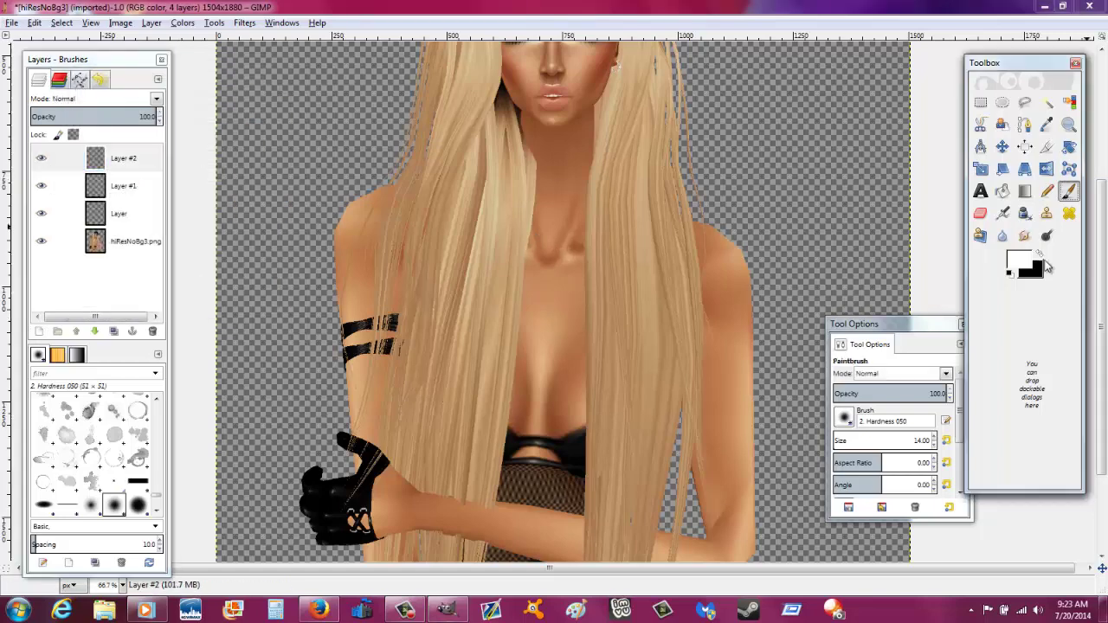
pyautogui.moveTo(590, 116); pyautogui.dragTo(524, 124)
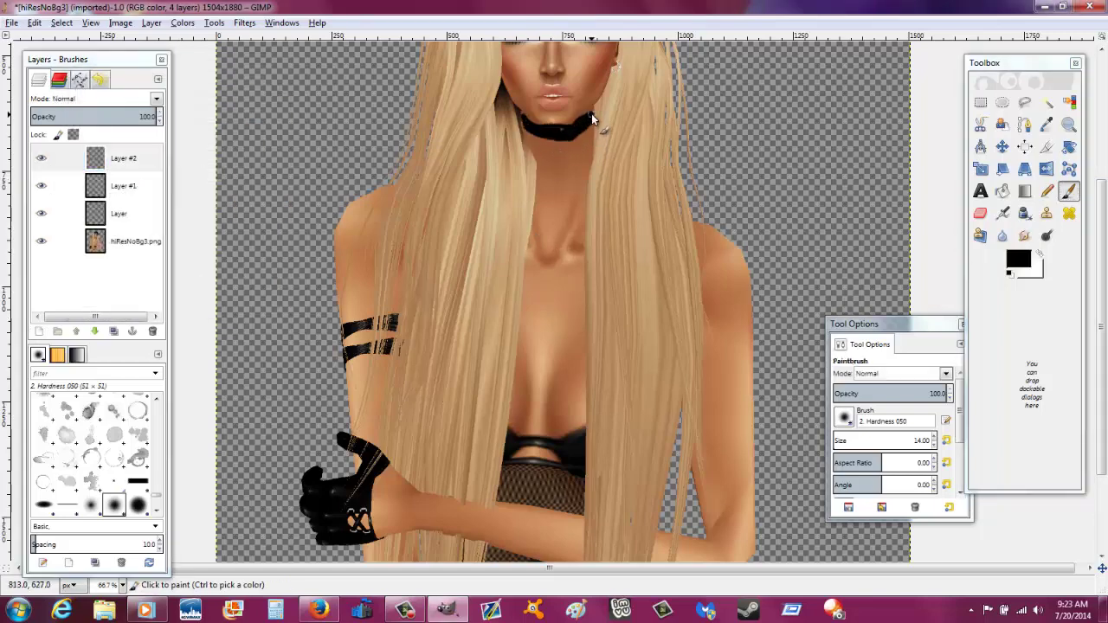
pyautogui.click(244, 22)
pyautogui.click(286, 53)
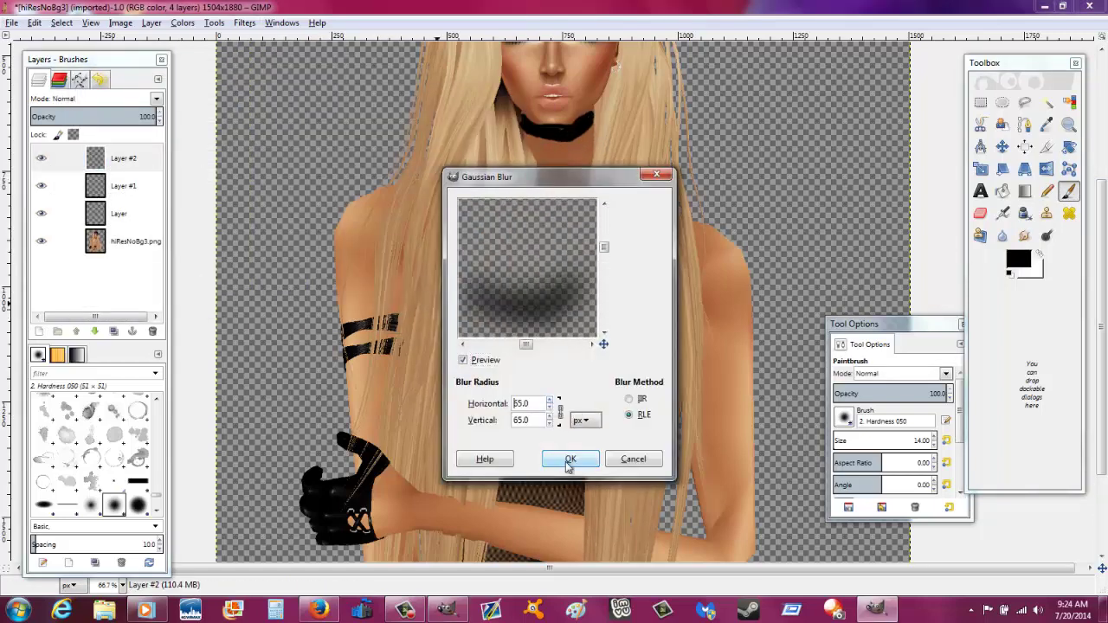
pyautogui.click(566, 448)
pyautogui.click(95, 99)
pyautogui.click(61, 258)
# Step: Add a blurred white neck highlight on a new transparent layer in Overlay mode
pyautogui.hotkey('ctrl', 'shift', 'n')
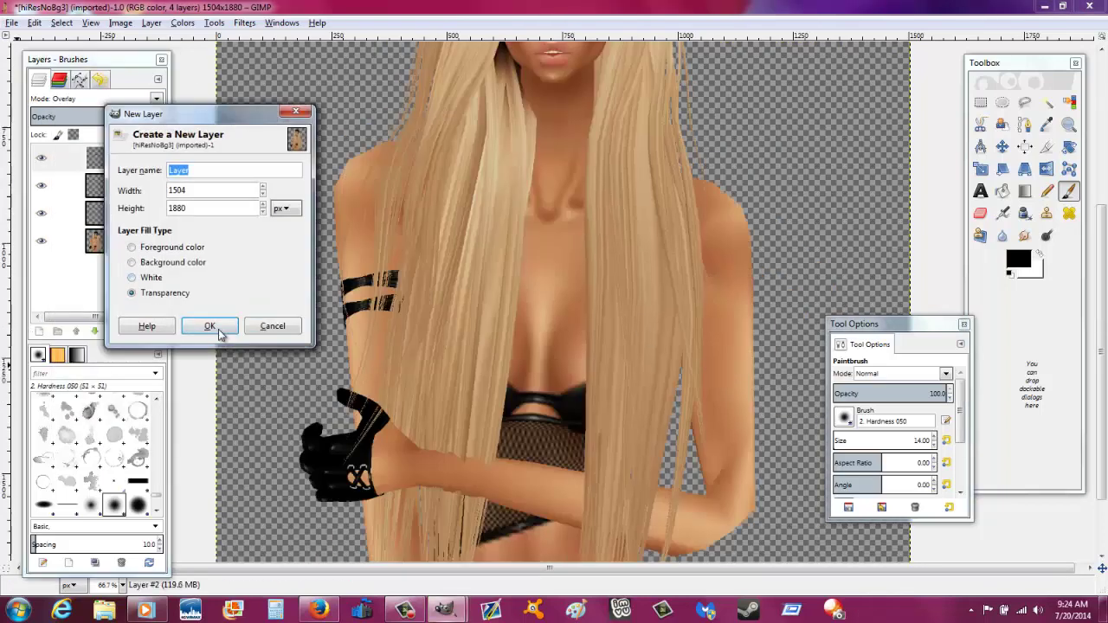
pyautogui.click(216, 322)
pyautogui.scroll(3, 563, 298)
pyautogui.click(1035, 258)
pyautogui.moveTo(547, 270); pyautogui.dragTo(548, 288)
pyautogui.click(244, 23)
pyautogui.click(285, 53)
pyautogui.click(571, 389)
pyautogui.click(95, 98)
pyautogui.click(132, 227)
# Step: Paint black chest strokes on a new layer, blur them, and set Overlay with lowered opacity
pyautogui.click(40, 332)
pyautogui.scroll(-5, 554, 346)
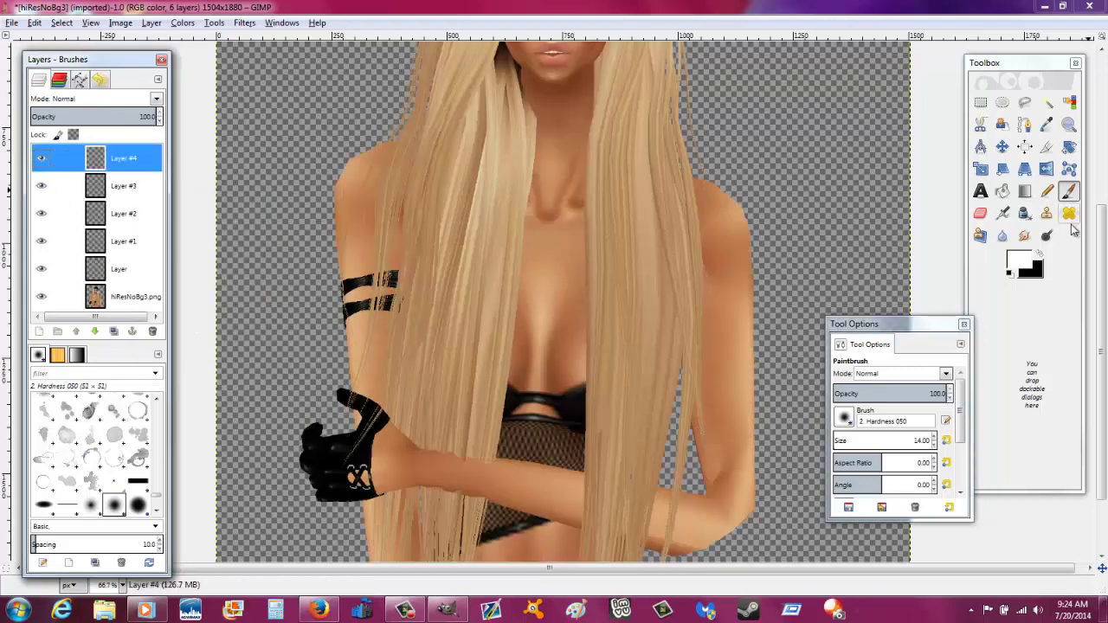
pyautogui.press('x')
pyautogui.moveTo(571, 313); pyautogui.dragTo(555, 337)
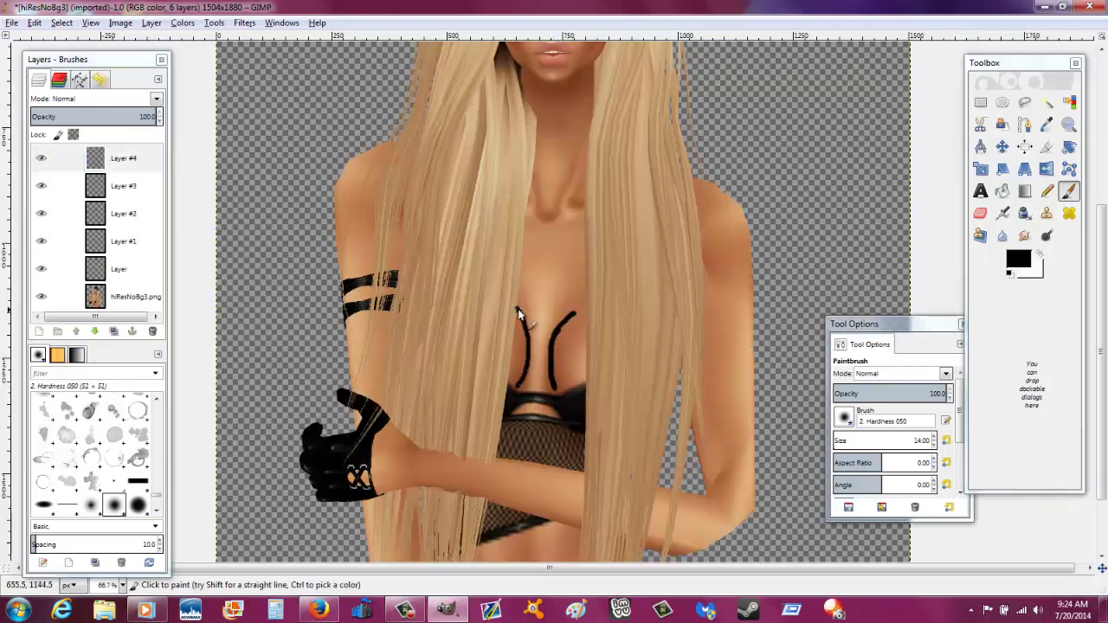
pyautogui.click(244, 22)
pyautogui.click(285, 52)
pyautogui.click(566, 458)
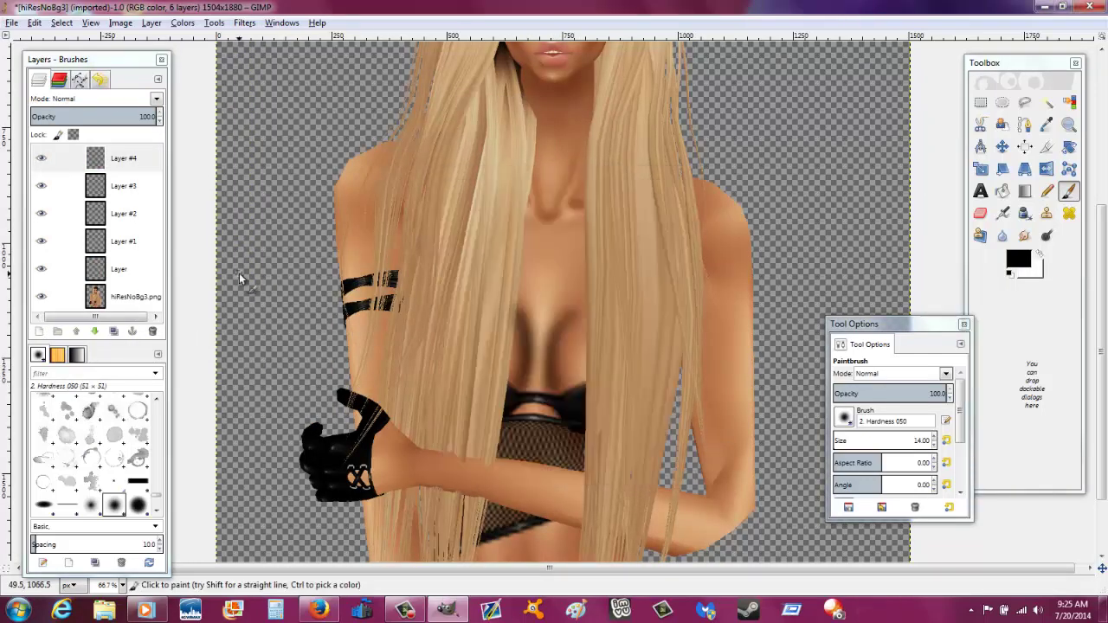
pyautogui.click(156, 99)
pyautogui.click(70, 266)
pyautogui.press('s')
pyautogui.moveTo(138, 116); pyautogui.dragTo(120, 115)
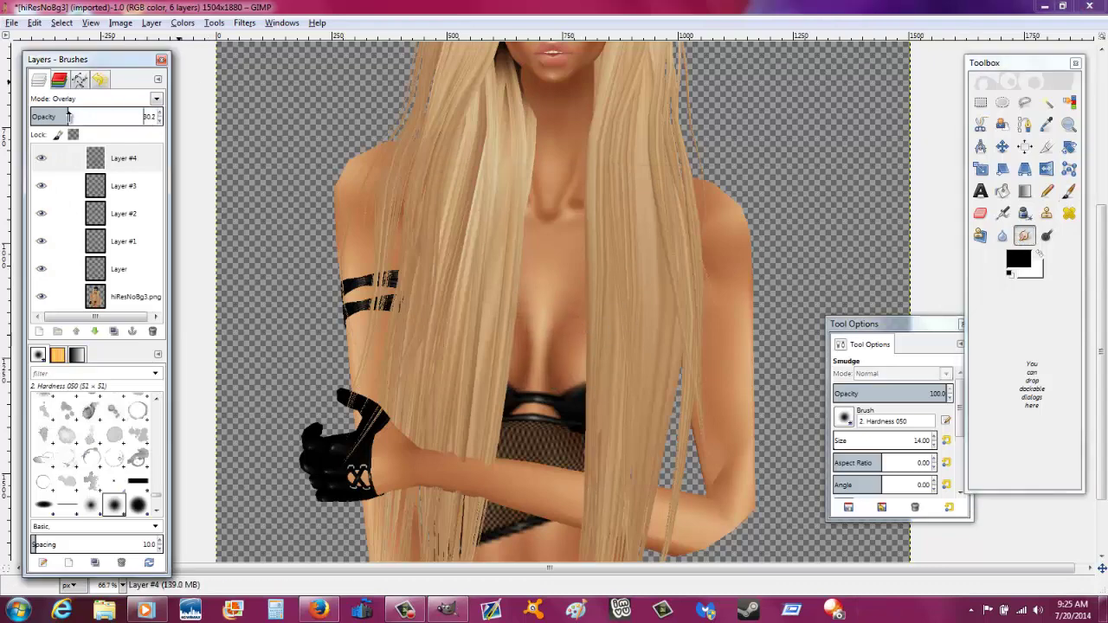
# Step: Paint two white chest strokes on a new layer, blur them, and set Overlay at reduced opacity
pyautogui.click(38, 331)
pyautogui.press('Return')
pyautogui.press('x')
pyautogui.moveTo(577, 339); pyautogui.dragTo(571, 374)
pyautogui.moveTo(517, 338); pyautogui.dragTo(514, 370)
pyautogui.click(244, 23)
pyautogui.click(285, 53)
pyautogui.click(566, 459)
pyautogui.click(156, 99)
pyautogui.click(70, 266)
pyautogui.moveTo(148, 116); pyautogui.dragTo(63, 115)
pyautogui.press('pagedown')
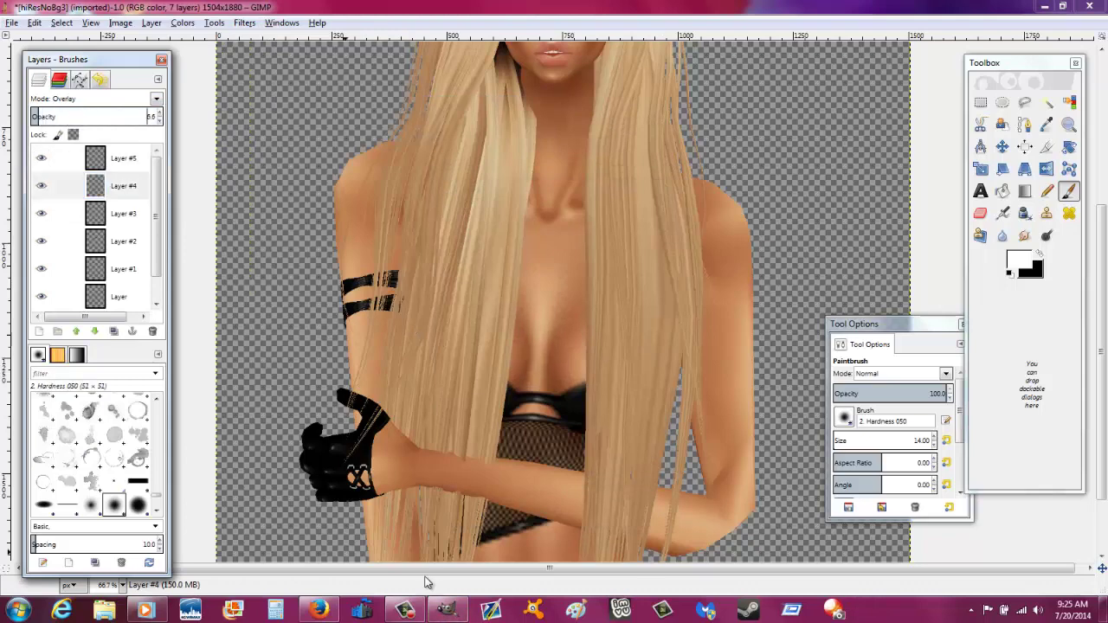
pyautogui.press('-')
# Step: Crop the image twice, tightening it to 1098×1626 around the avatar
pyautogui.hotkey('shift', 'c')
pyautogui.press('-')
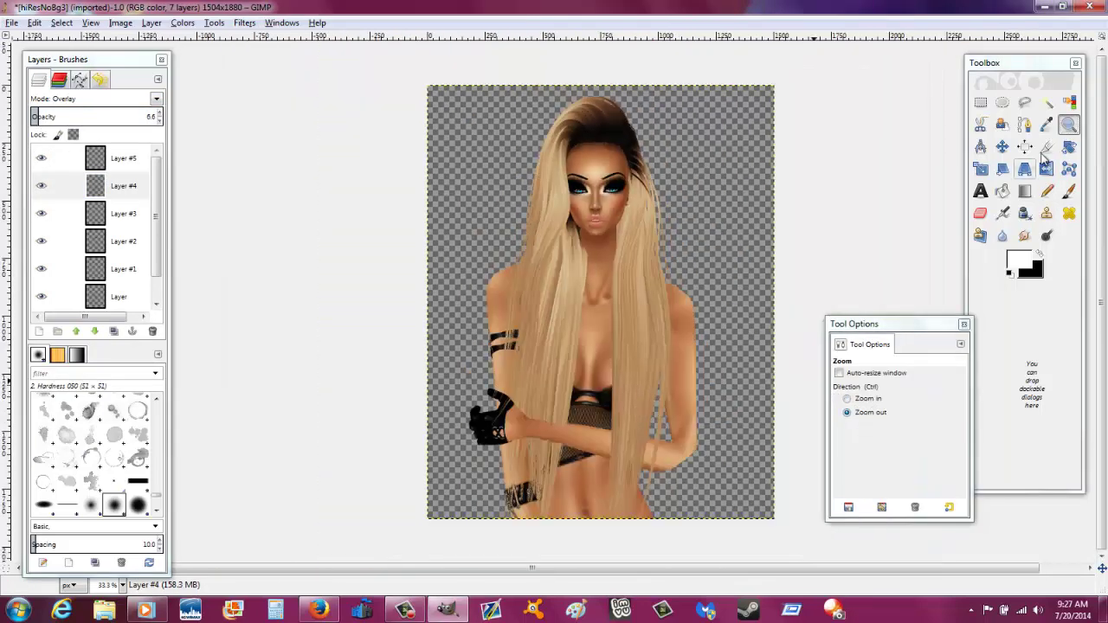
pyautogui.moveTo(450, 89); pyautogui.dragTo(753, 465)
pyautogui.press('Return')
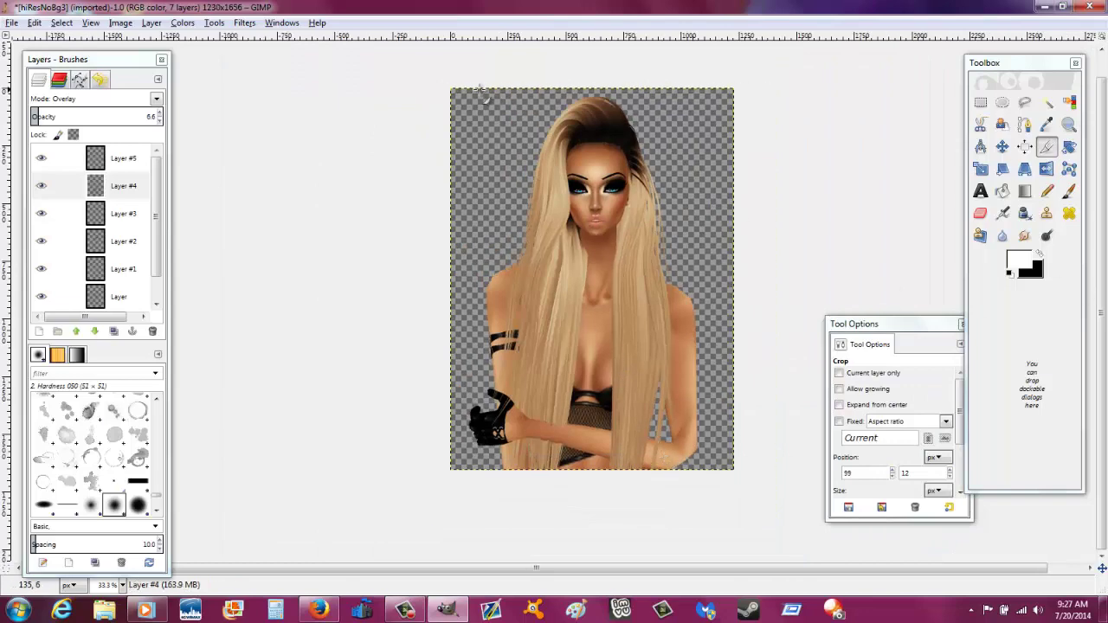
pyautogui.moveTo(716, 95); pyautogui.dragTo(462, 470)
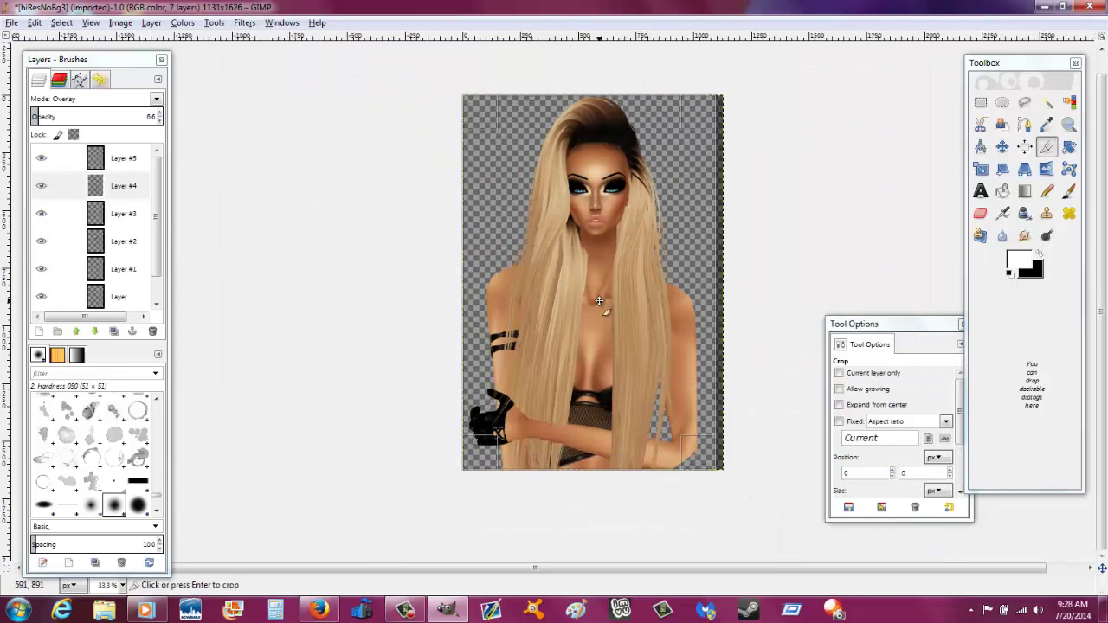
pyautogui.press('Return')
# Step: Zoom in and collapse the stacked retouch layers through the layer context menu
pyautogui.press('z')
pyautogui.click(862, 412)
pyautogui.rightClick(123, 268)
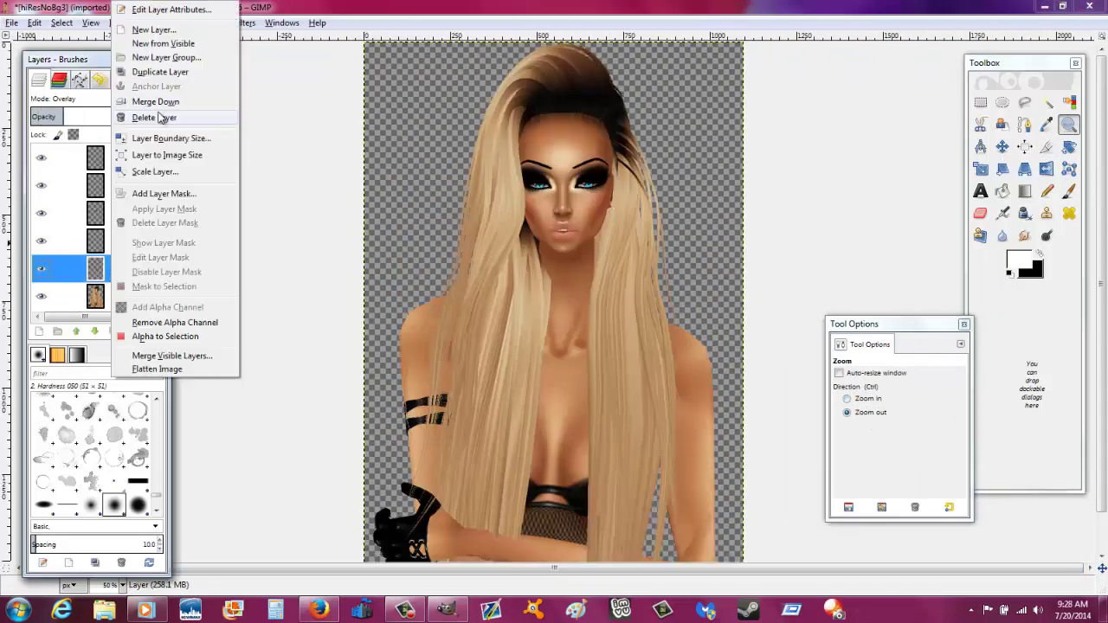
pyautogui.click(181, 115)
pyautogui.rightClick(103, 185)
pyautogui.click(257, 289)
pyautogui.click(1068, 190)
# Step: Paint two white streaks across the lower and upper hair and smudge them
pyautogui.press('x')
pyautogui.click(1040, 253)
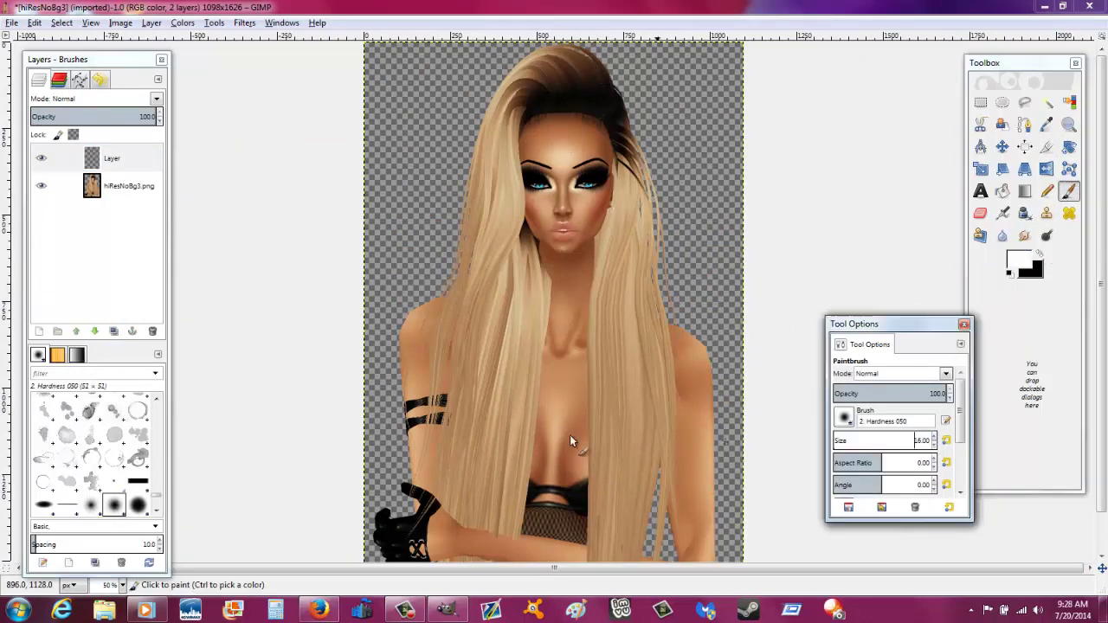
pyautogui.moveTo(440, 459); pyautogui.dragTo(520, 483)
pyautogui.moveTo(450, 294); pyautogui.dragTo(541, 313)
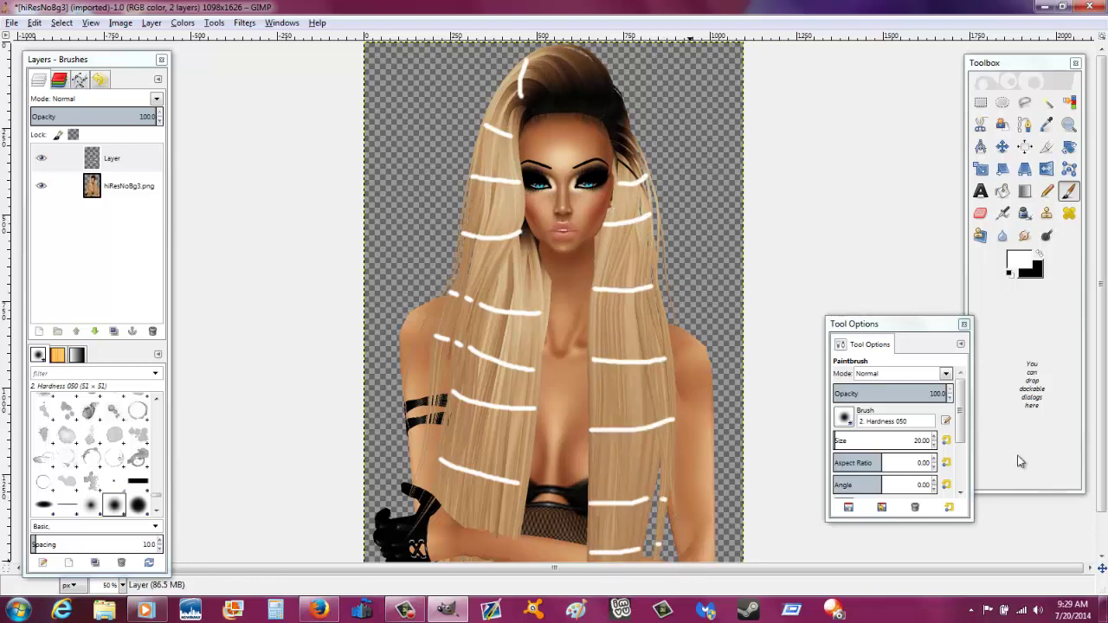
pyautogui.click(1024, 236)
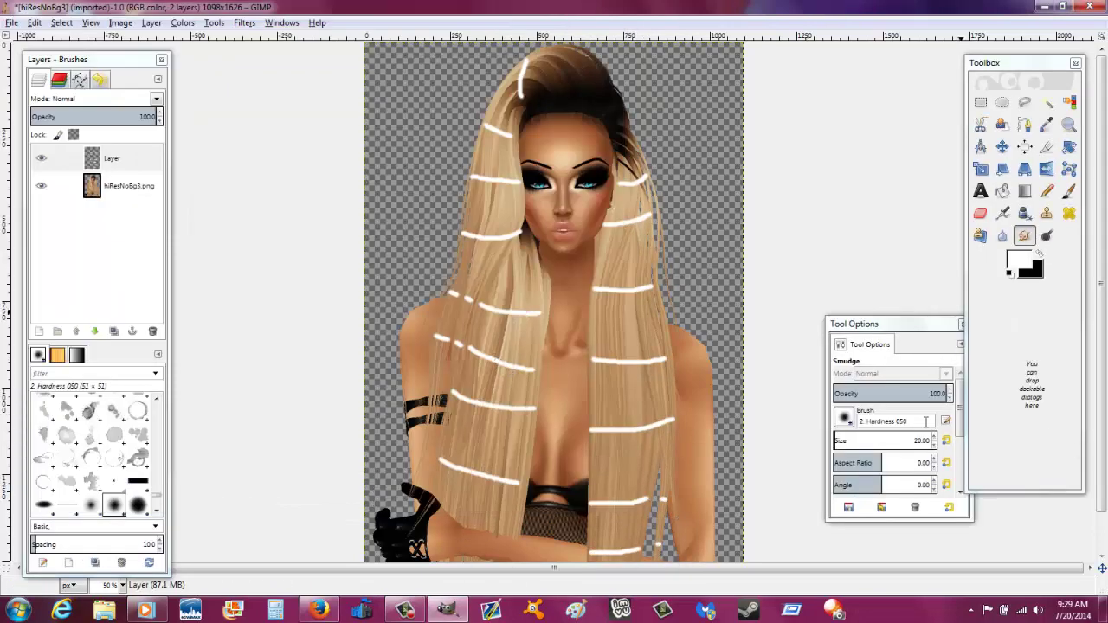
pyautogui.scroll(4, 948, 439)
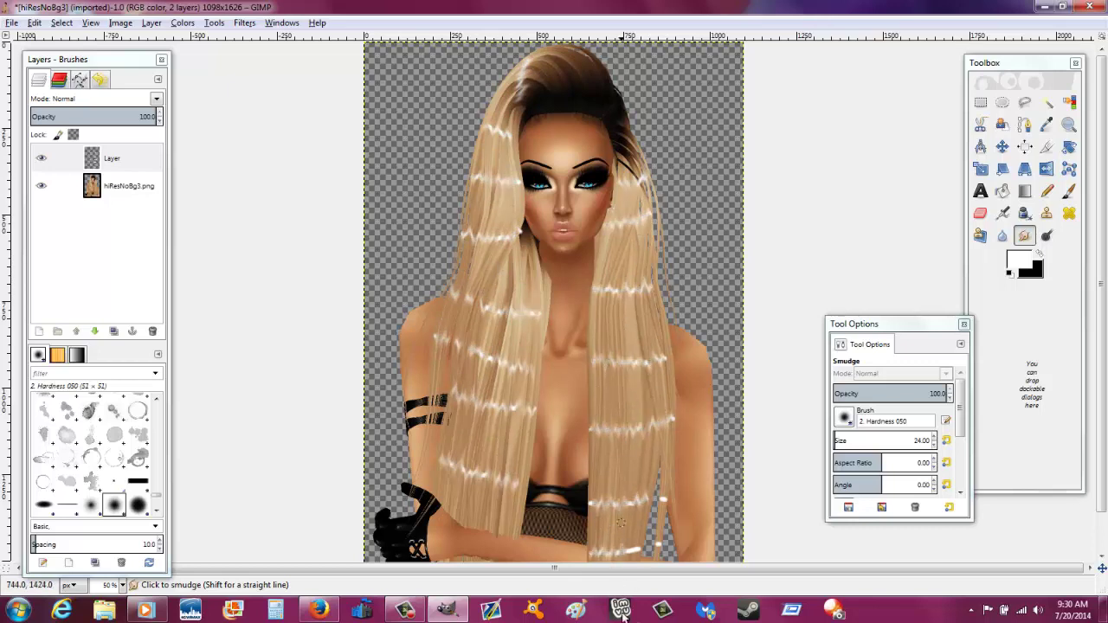
# Step: Set the hair highlights layer to Overlay, Gaussian-blur it, and lower its opacity
pyautogui.click(155, 98)
pyautogui.click(78, 248)
pyautogui.click(245, 22)
pyautogui.click(285, 58)
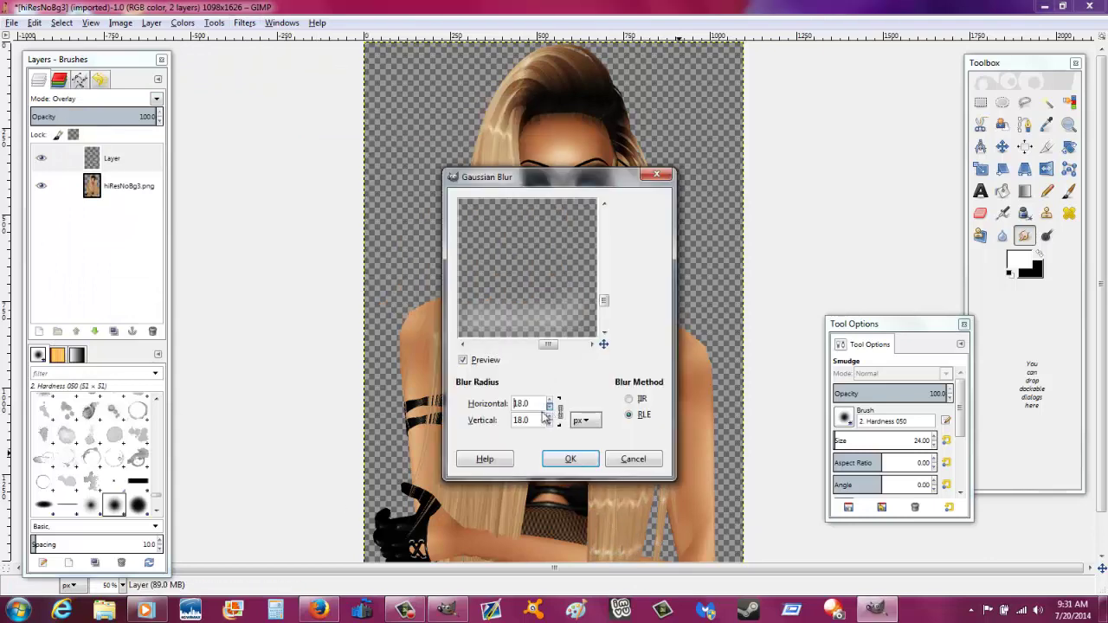
pyautogui.click(570, 459)
pyautogui.moveTo(104, 116); pyautogui.dragTo(69, 117)
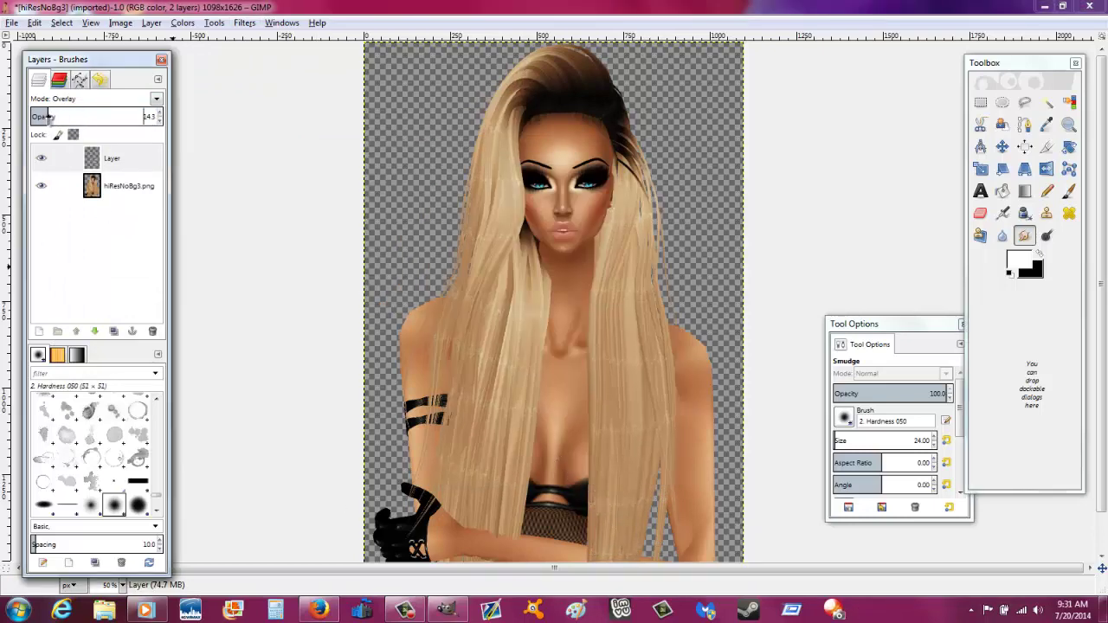
pyautogui.click(112, 158)
# Step: Merge the hair highlights down and fill a new layer beneath the avatar with #665f5f
pyautogui.rightClick(112, 158)
pyautogui.click(192, 265)
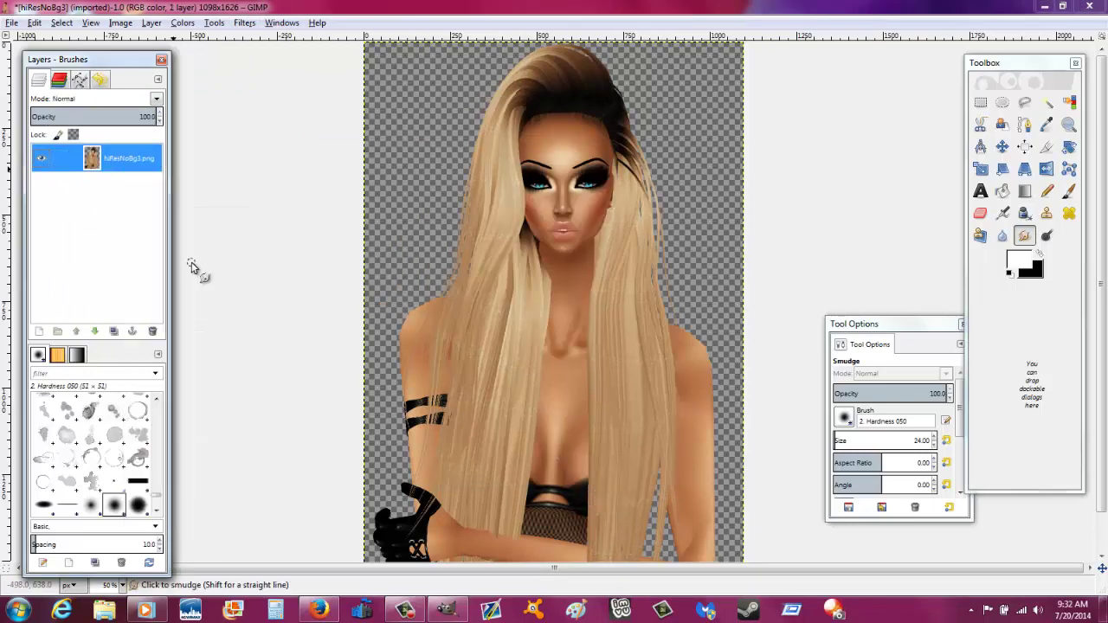
pyautogui.hotkey('ctrl', 'shift', 'n')
pyautogui.press('Return')
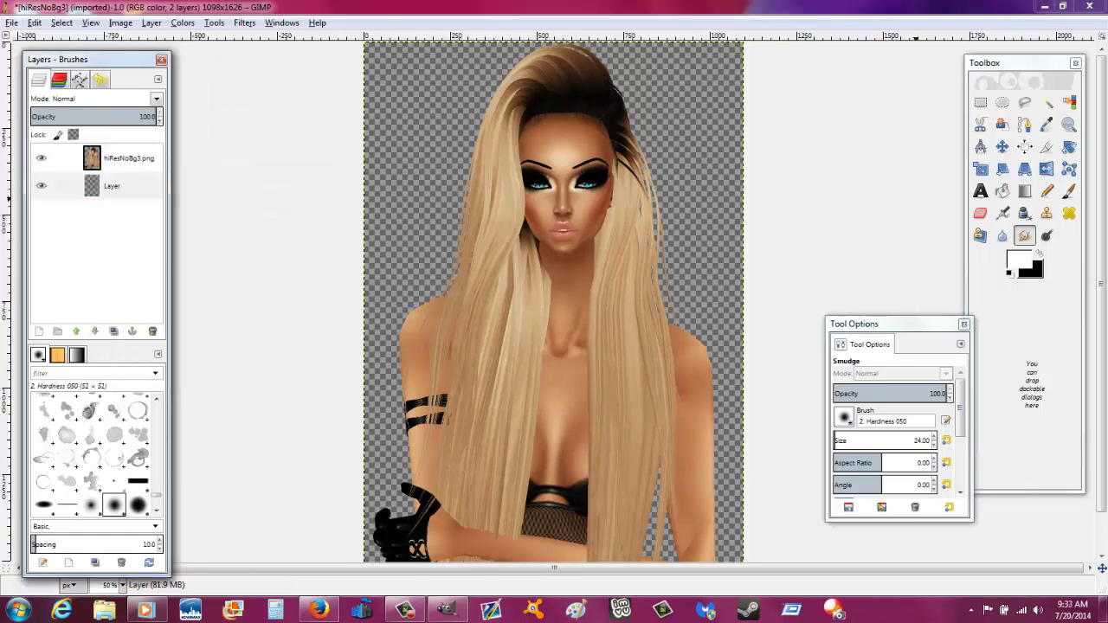
pyautogui.click(1030, 268)
pyautogui.click(1001, 335)
pyautogui.click(1038, 254)
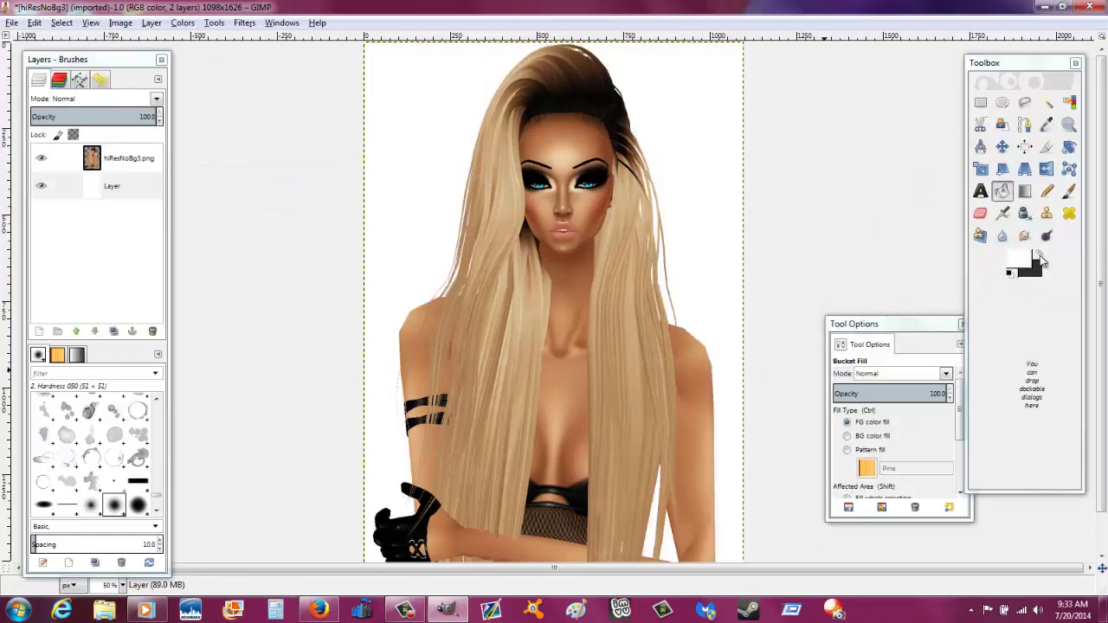
pyautogui.hotkey('ctrl', ',')
# Step: Adjust the paint colour and add a new layer for the grunge brushwork
pyautogui.click(1019, 260)
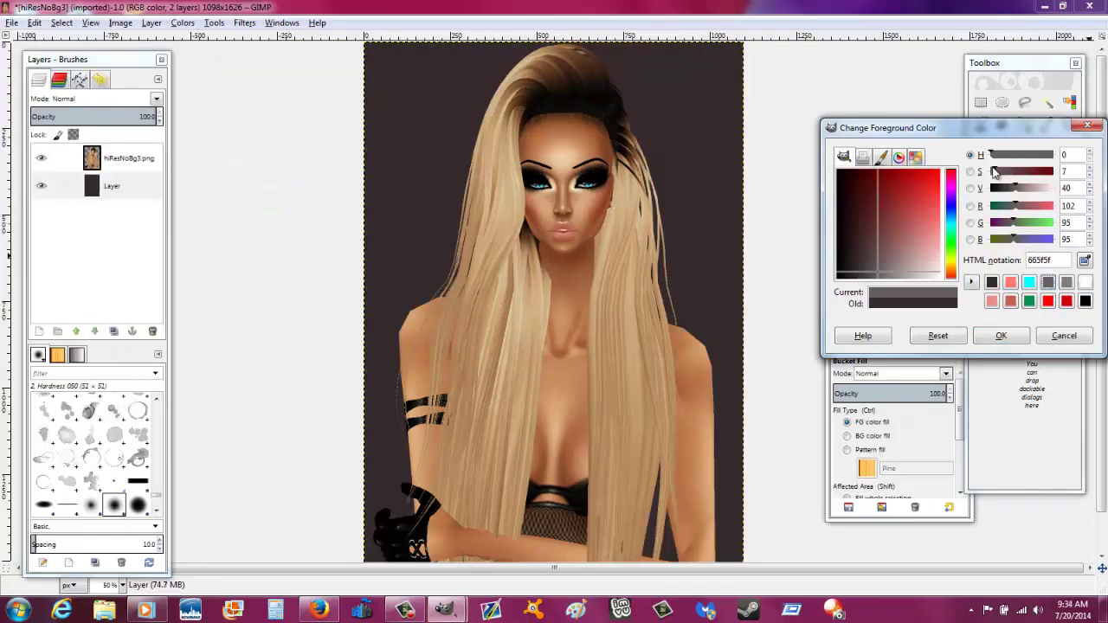
pyautogui.moveTo(1017, 197); pyautogui.dragTo(1004, 197)
pyautogui.click(1001, 335)
pyautogui.hotkey('ctrl', 'shift', 'n')
pyautogui.press('Return')
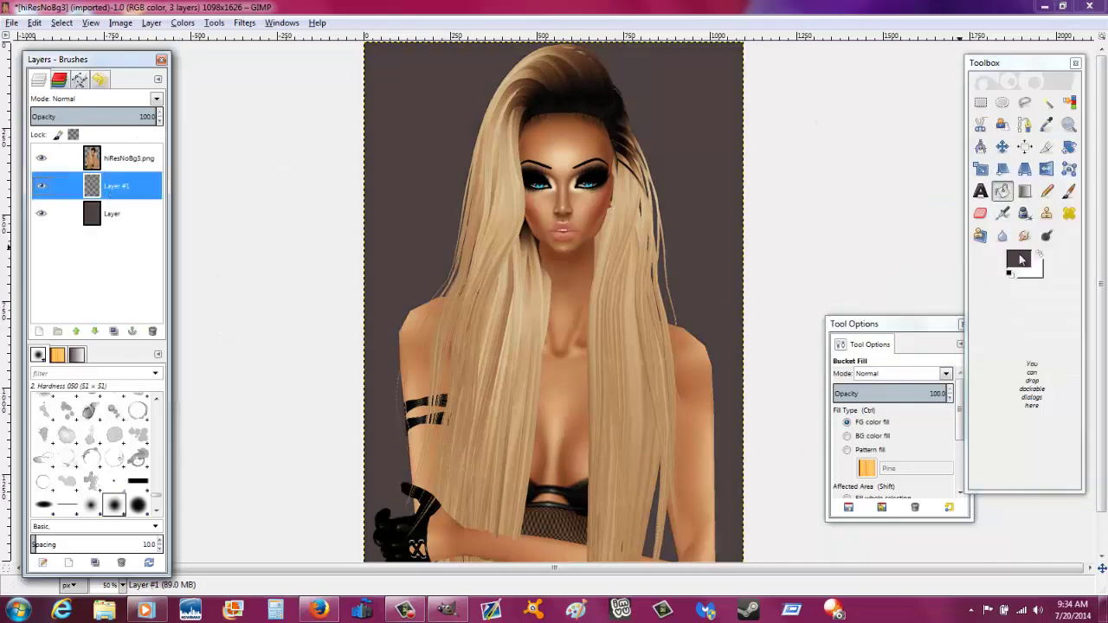
pyautogui.press('p')
# Step: Stamp black lightning brushes at the top right and on the left side
pyautogui.scroll(3, 96, 440)
pyautogui.scroll(3, 95, 440)
pyautogui.scroll(2, 95, 440)
pyautogui.scroll(3, 95, 440)
pyautogui.click(42, 505)
pyautogui.click(684, 149)
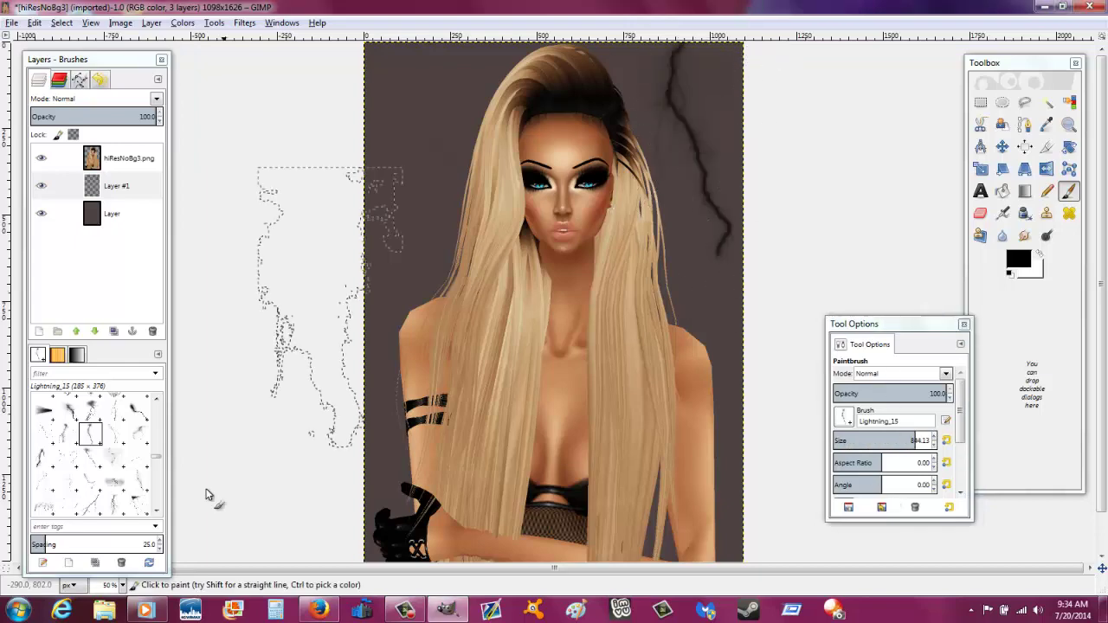
pyautogui.click(402, 286)
# Step: Stamp dark splatter brushes at the bottom left and bottom right
pyautogui.click(113, 504)
pyautogui.scroll(2, 95, 441)
pyautogui.click(137, 450)
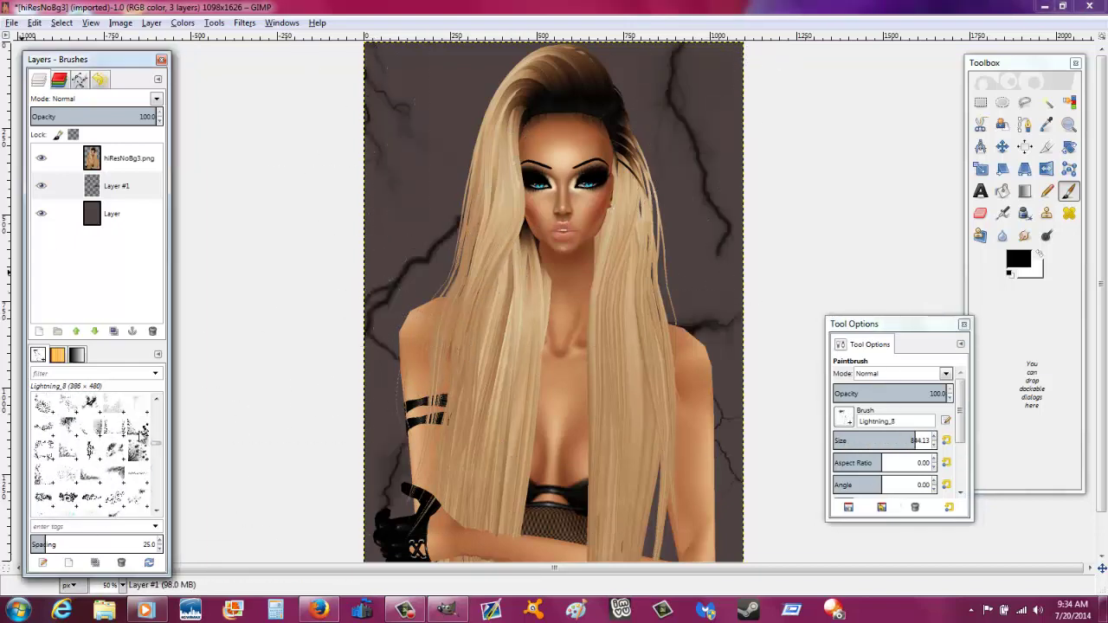
pyautogui.scroll(-2, 448, 425)
pyautogui.click(497, 422)
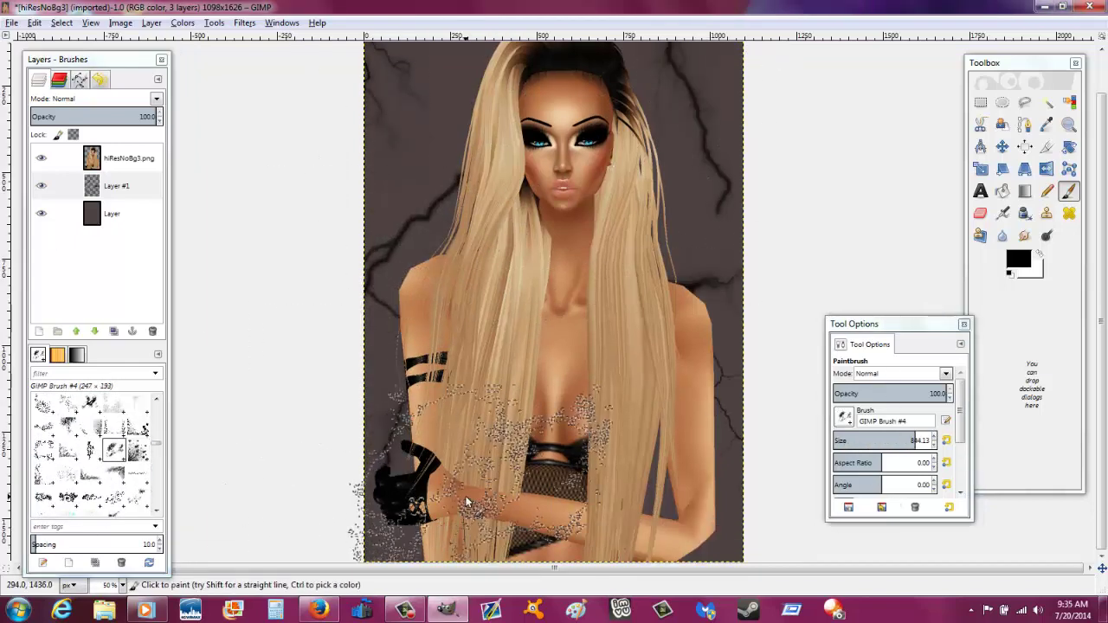
pyautogui.click(41, 473)
# Step: Stamp speckles near the right shoulder and dark branches at the top right and left
pyautogui.click(66, 424)
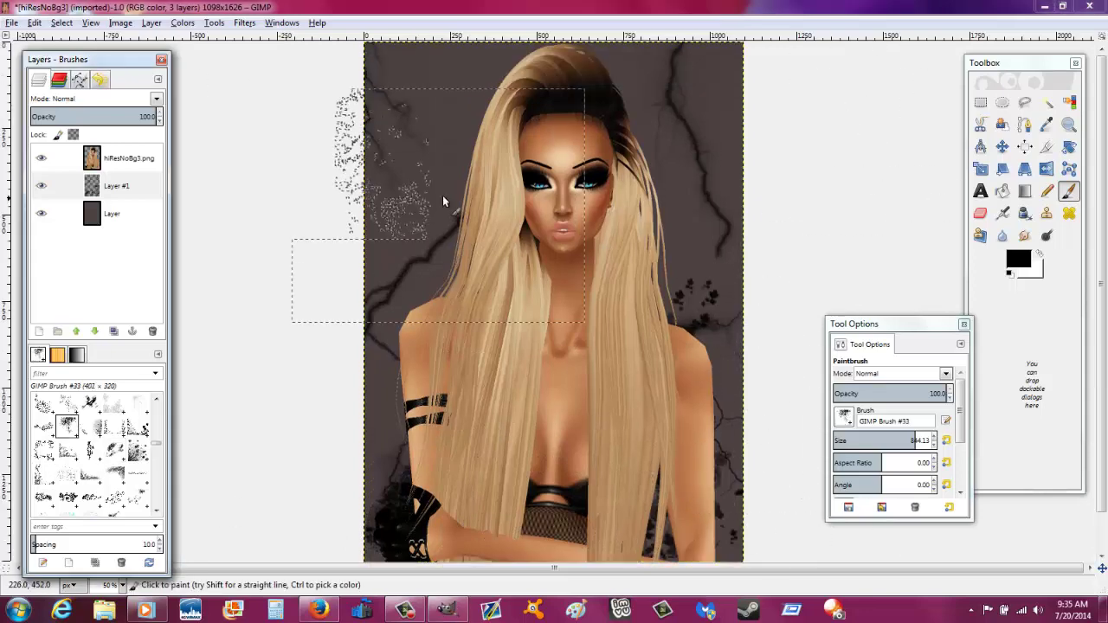
pyautogui.click(679, 363)
pyautogui.press('-')
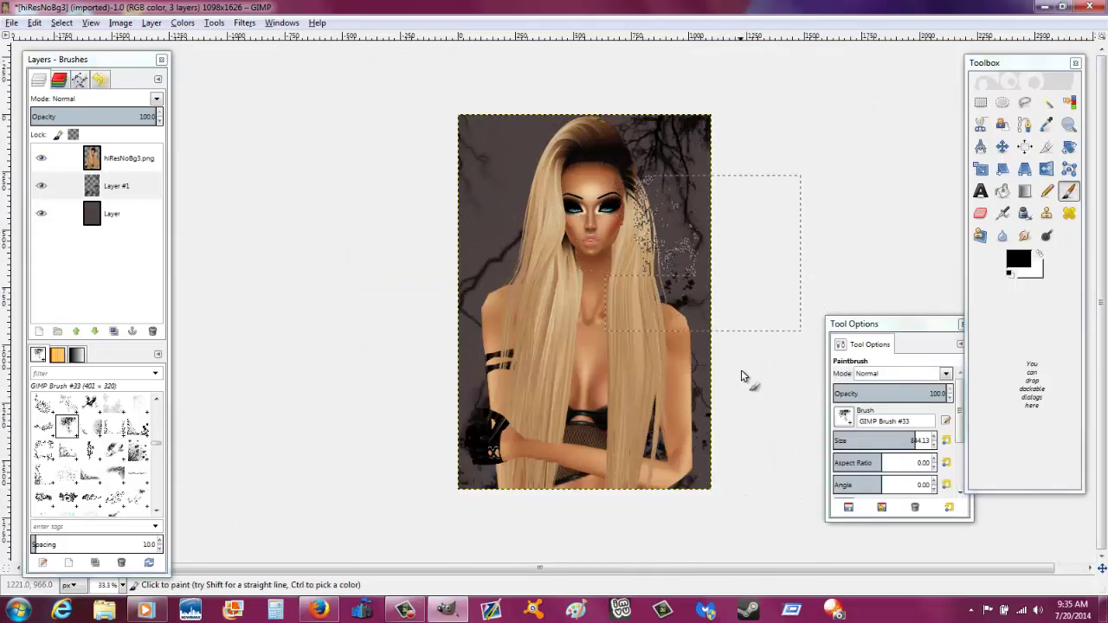
pyautogui.click(114, 446)
pyautogui.click(428, 139)
pyautogui.click(43, 446)
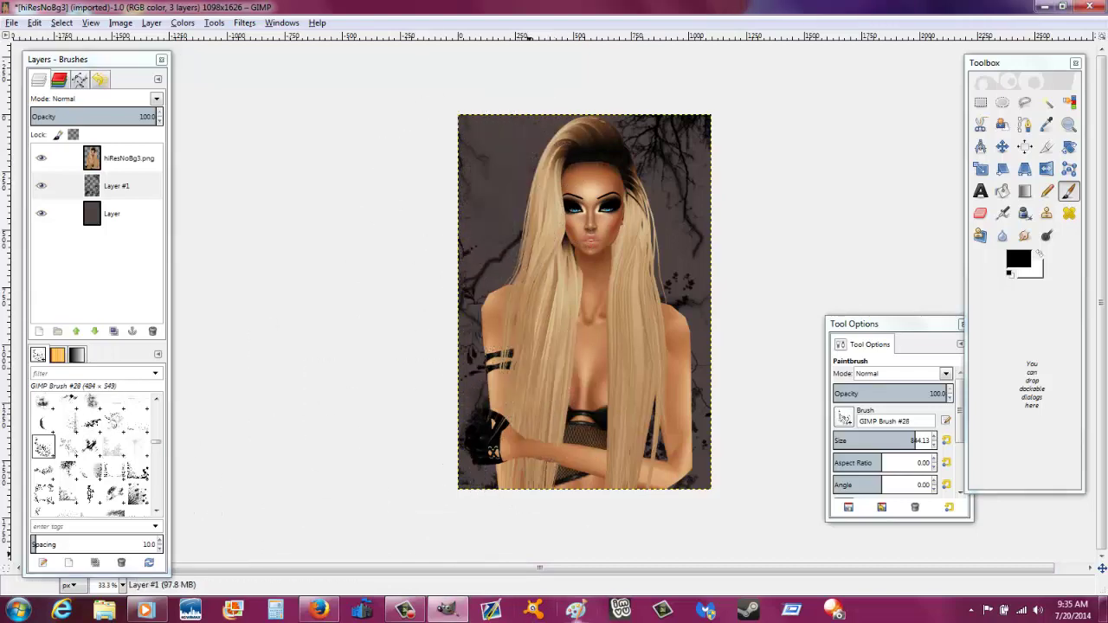
# Step: Stamp dark speckles top left, then paint soft pink and purple cloud haze along the left side
pyautogui.click(137, 443)
pyautogui.click(452, 166)
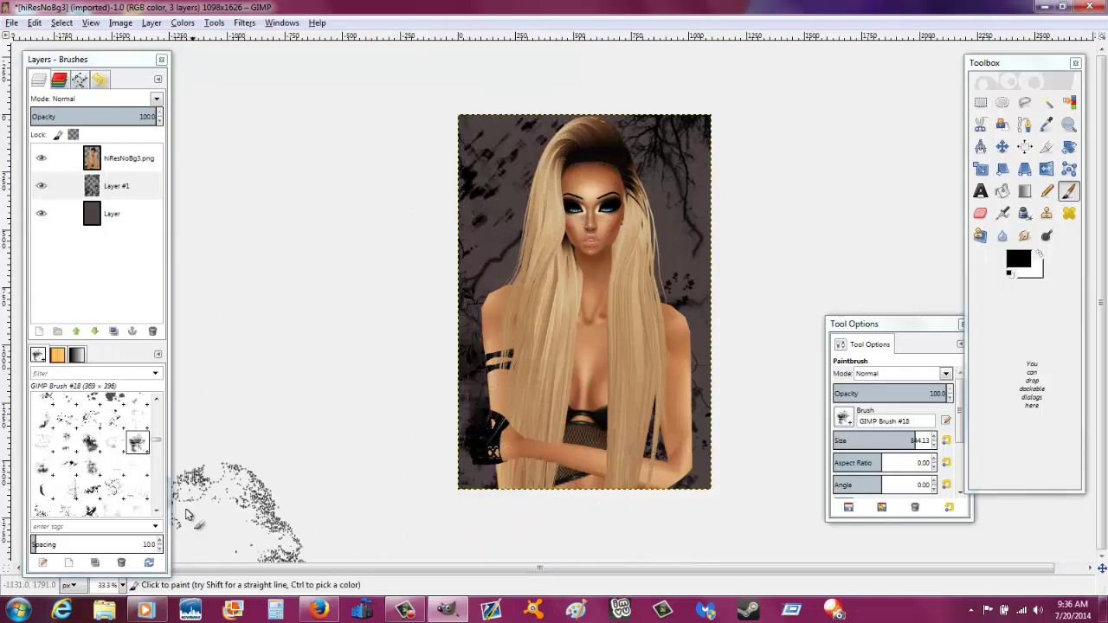
pyautogui.scroll(10, 91, 450)
pyautogui.click(67, 409)
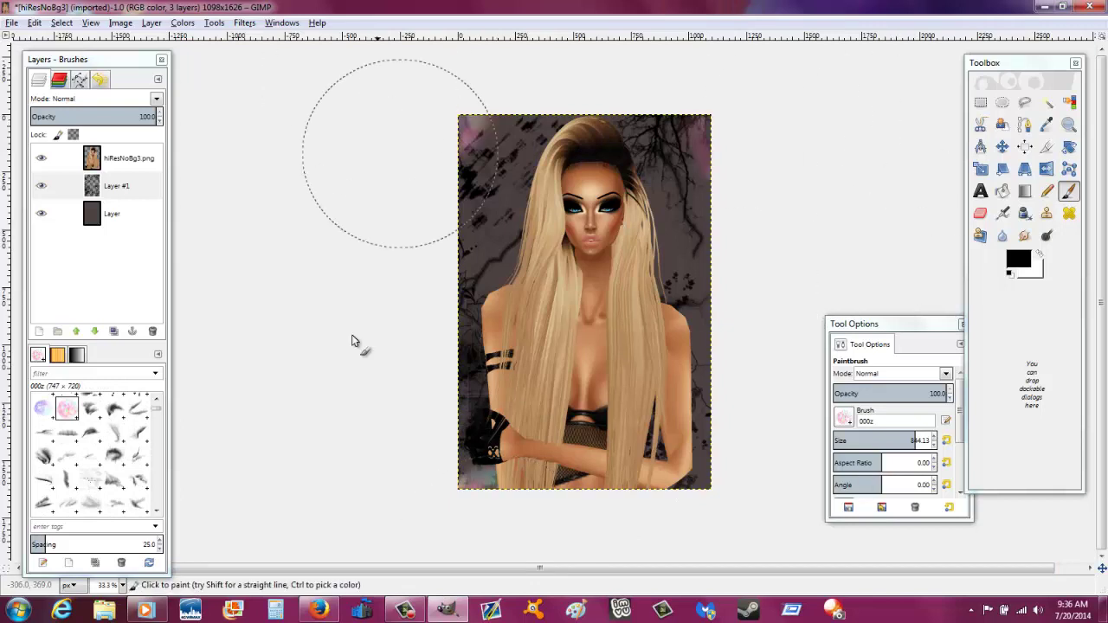
pyautogui.click(381, 424)
pyautogui.moveTo(475, 259); pyautogui.dragTo(489, 331)
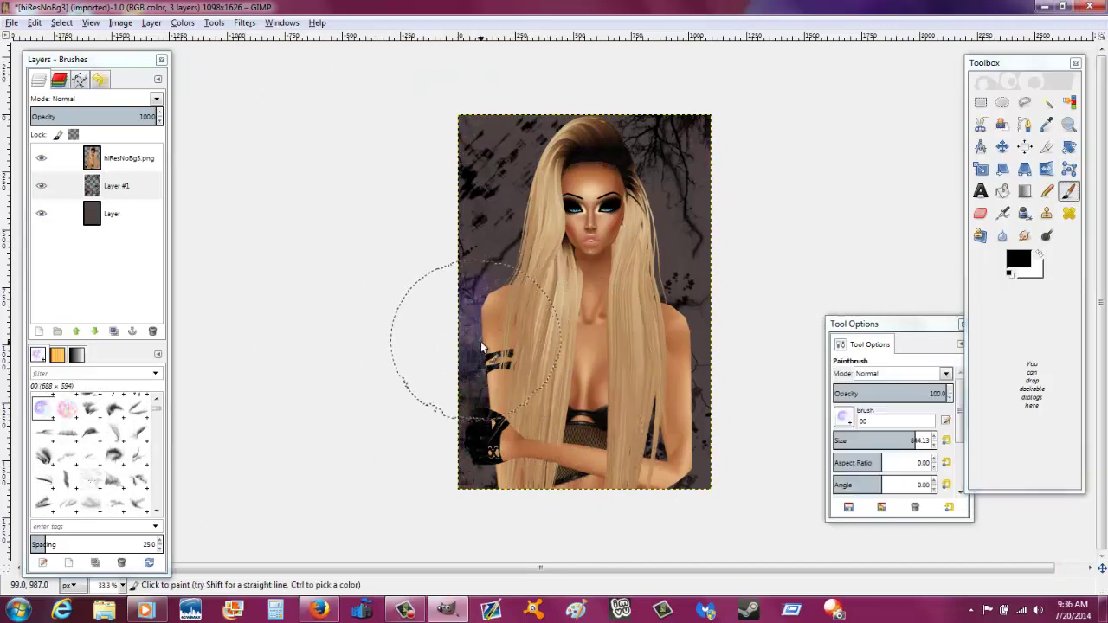
pyautogui.moveTo(914, 440); pyautogui.dragTo(926, 441)
pyautogui.click(548, 291)
pyautogui.hotkey('ctrl', 'z')
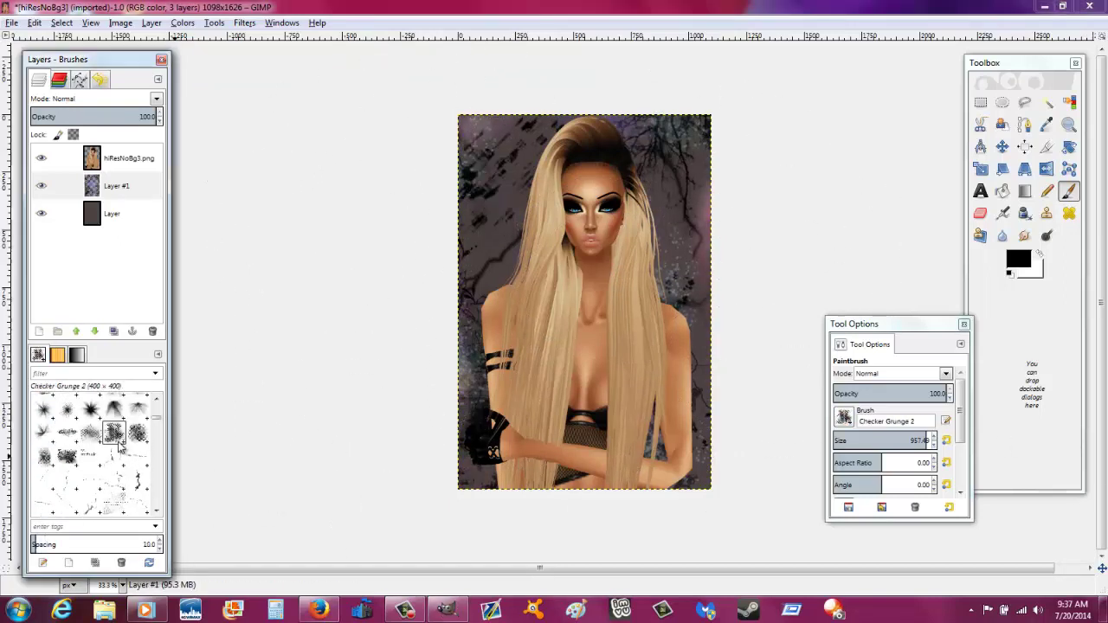
# Step: On a new transparent layer, stamp white Checker Grunge 4 texture around the avatar's background
pyautogui.click(38, 332)
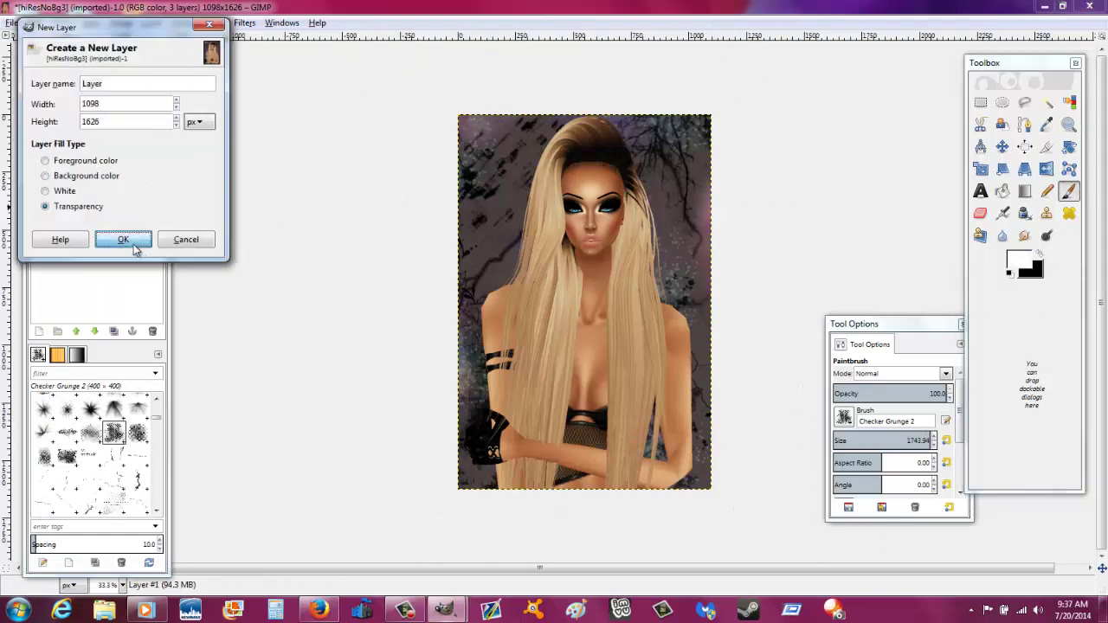
pyautogui.click(123, 239)
pyautogui.click(384, 457)
pyautogui.click(606, 234)
pyautogui.click(43, 456)
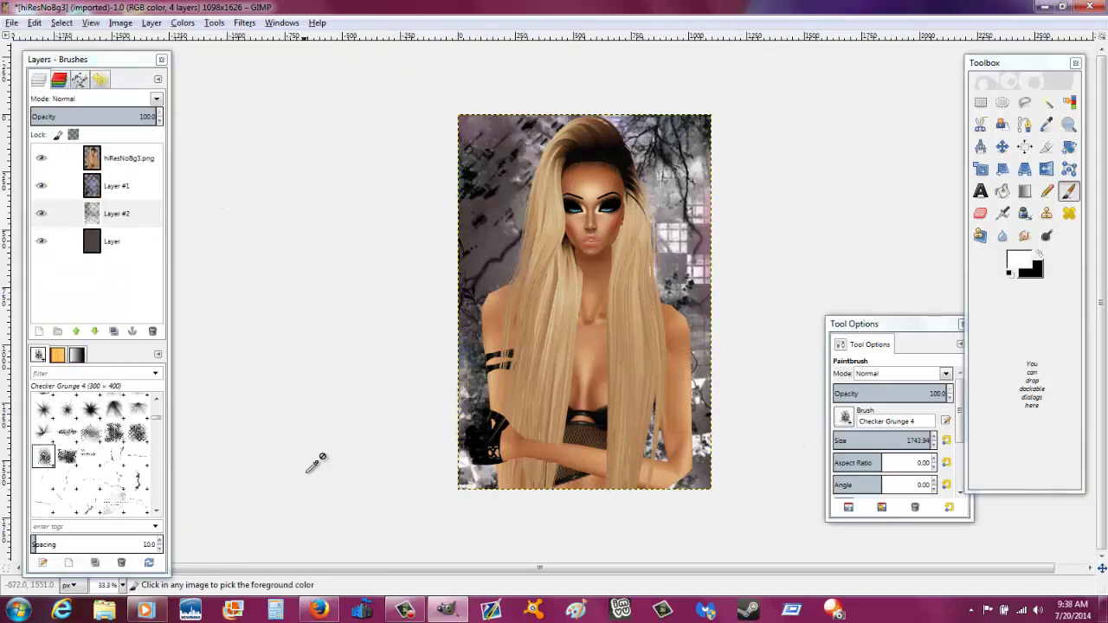
pyautogui.click(90, 432)
pyautogui.click(43, 456)
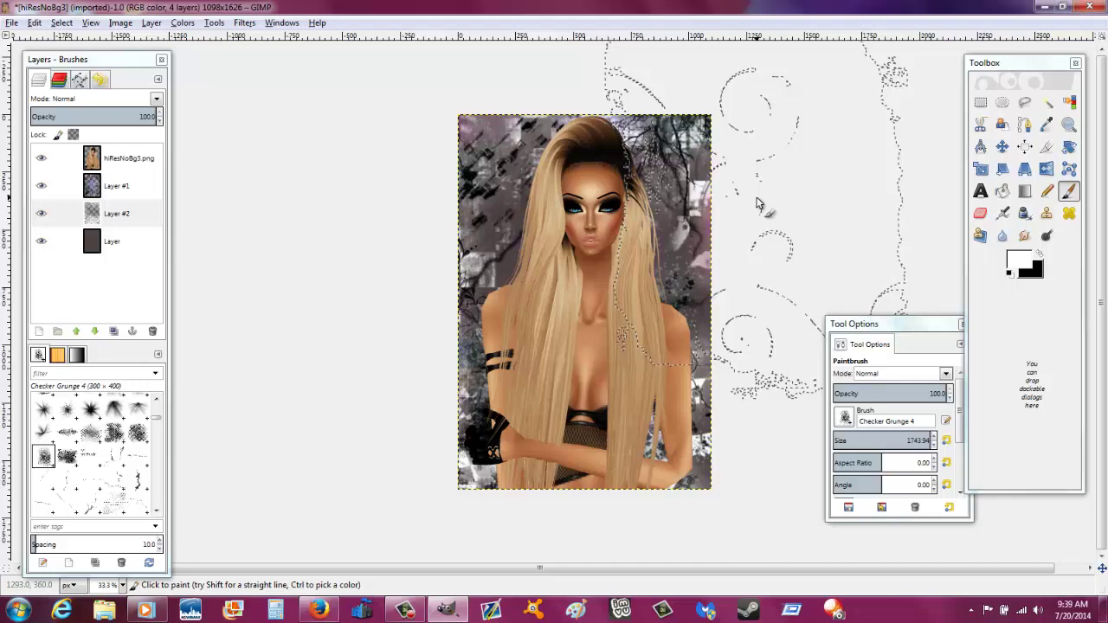
# Step: Add a new empty layer and write the FOXIE title in a text box, shifting it right
pyautogui.hotkey('ctrl', 'shift', 'n')
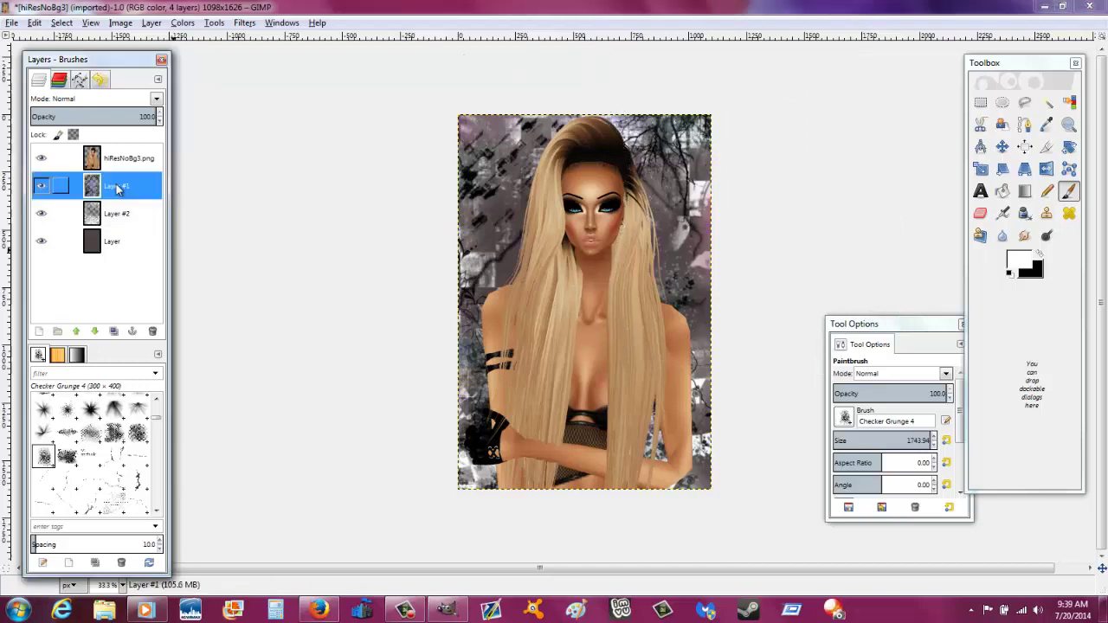
pyautogui.press('Return')
pyautogui.press('t')
pyautogui.moveTo(467, 257); pyautogui.dragTo(748, 384)
pyautogui.write('Foxie')
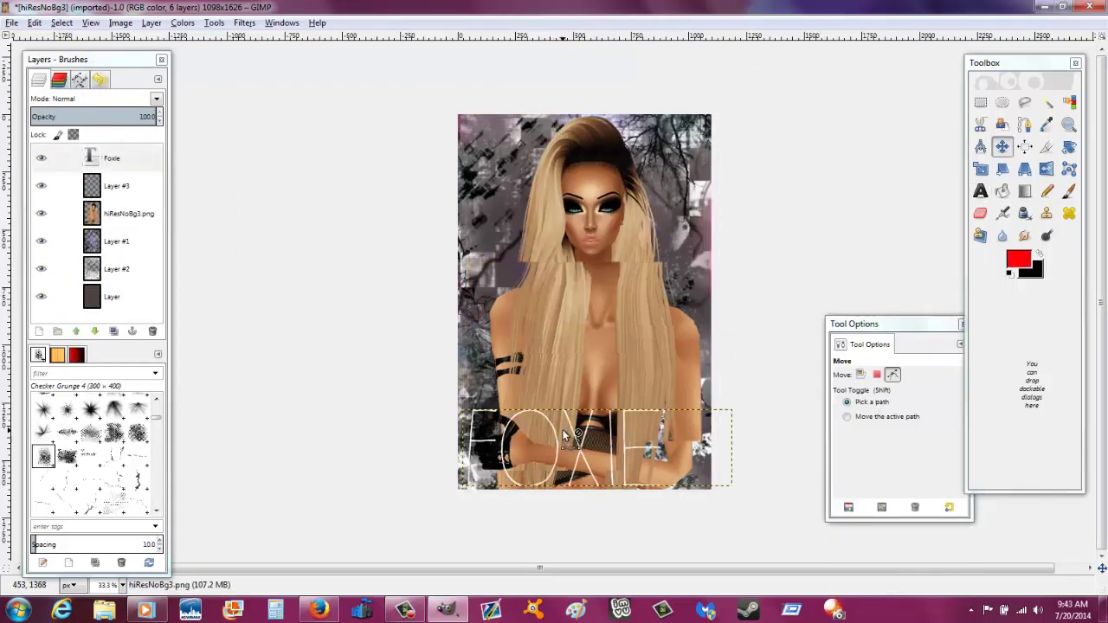
pyautogui.moveTo(564, 436); pyautogui.dragTo(585, 443)
# Step: On Layer #3, darken the lower image with a black-to-transparent gradient
pyautogui.click(116, 186)
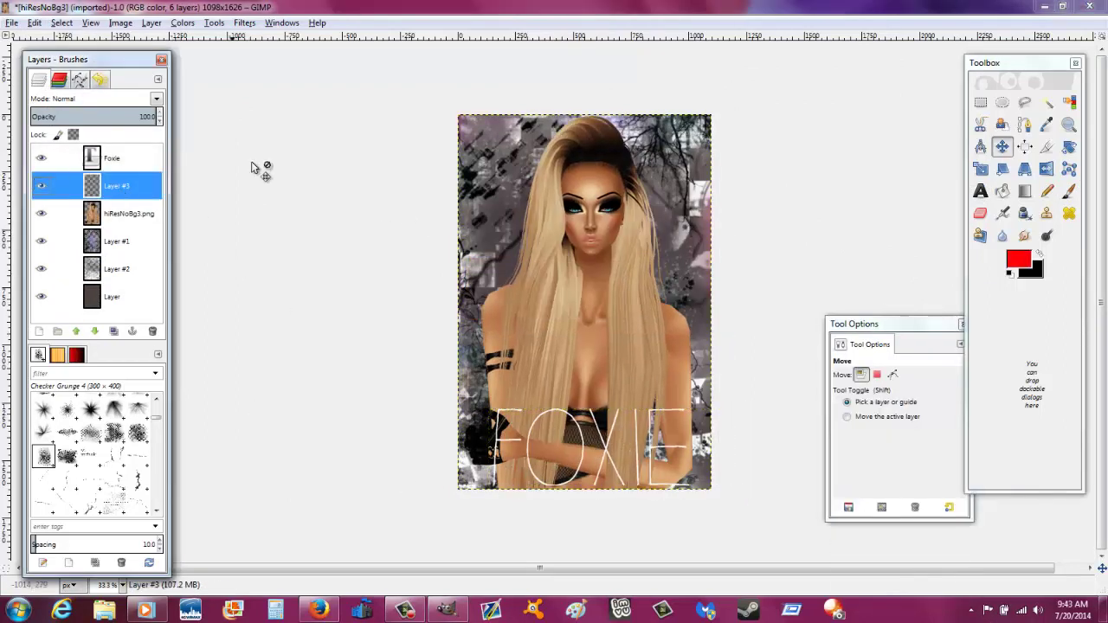
pyautogui.click(1068, 191)
pyautogui.click(1024, 191)
pyautogui.click(1042, 253)
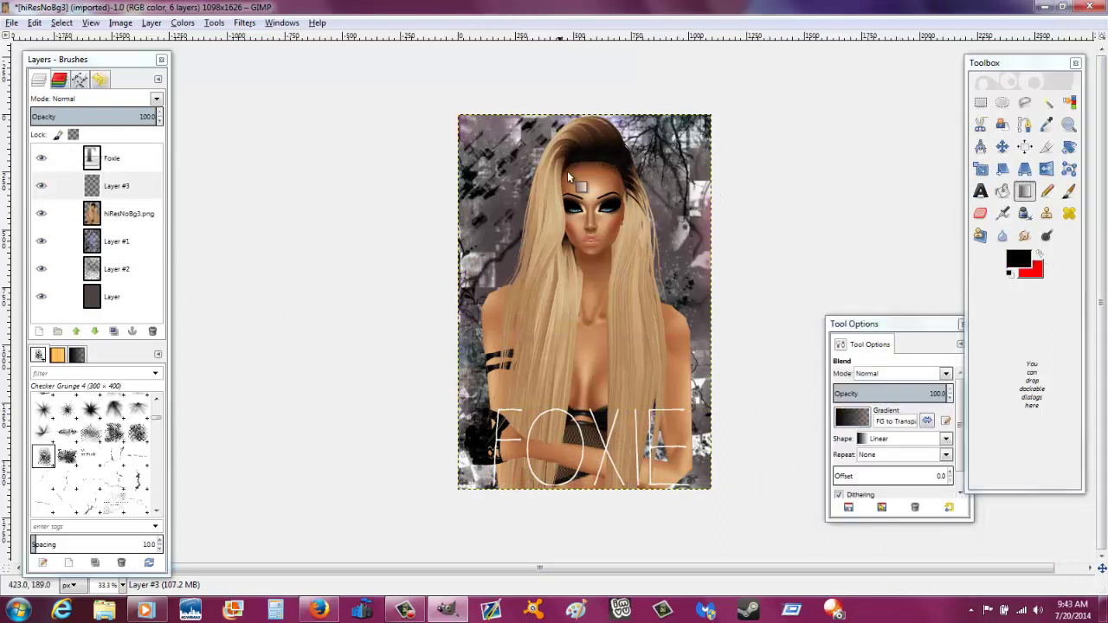
pyautogui.moveTo(708, 547)
pyautogui.mouseDown()
pyautogui.moveTo(567, 526)
pyautogui.moveTo(620, 487)
pyautogui.mouseUp()
pyautogui.hotkey('ctrl', 'z')
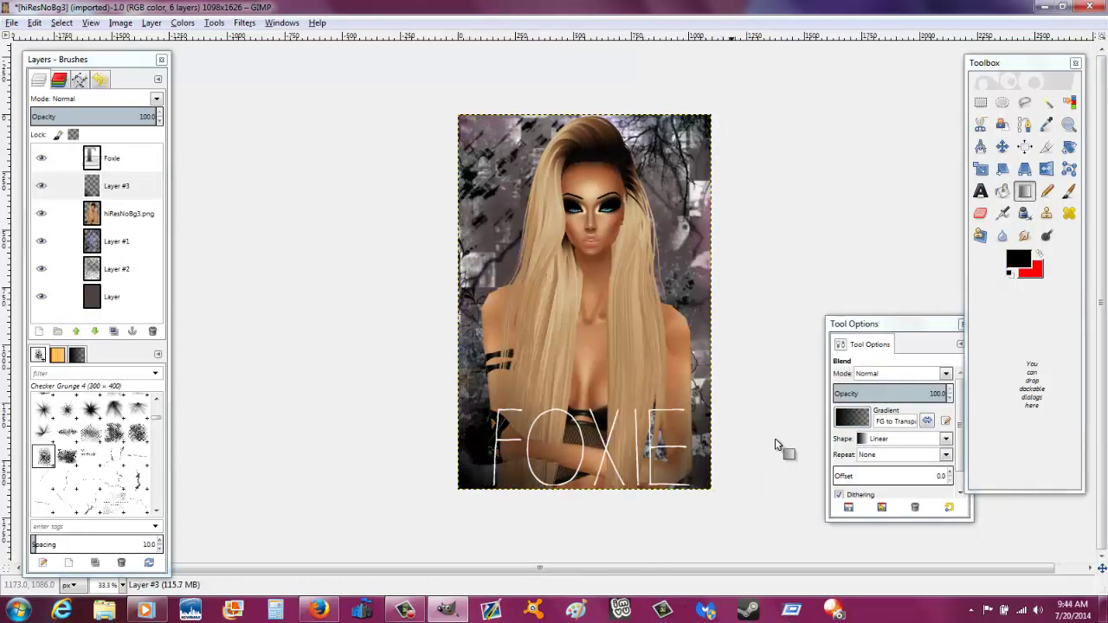
pyautogui.moveTo(764, 496); pyautogui.dragTo(779, 559)
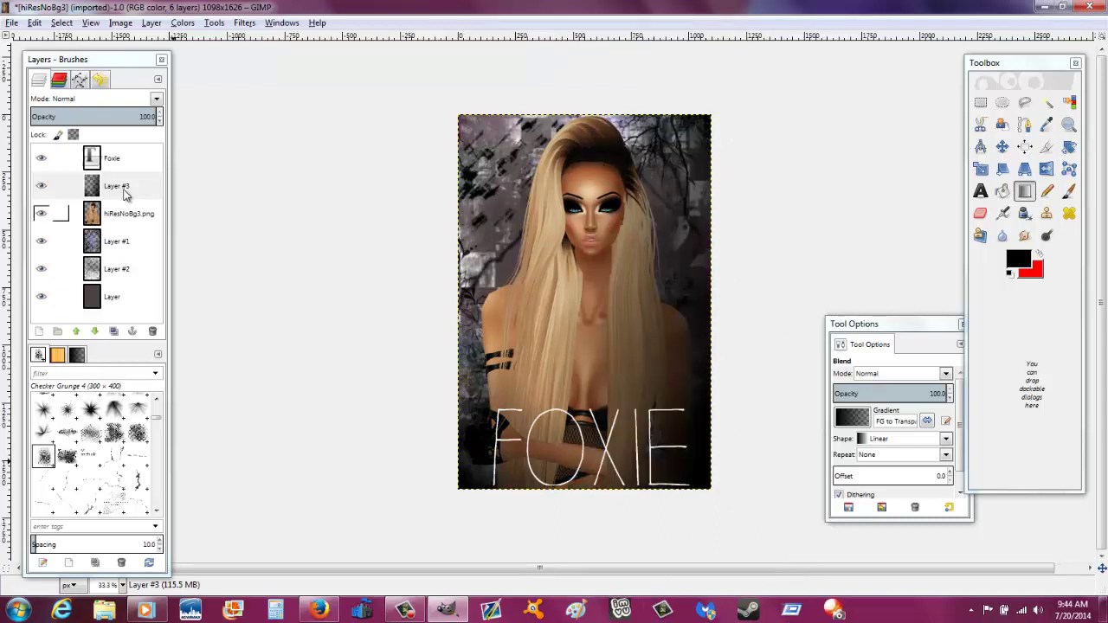
# Step: Change the FOXIE text font to October Crow
pyautogui.doubleClick(91, 157)
pyautogui.click(844, 379)
pyautogui.scroll(-10, 897, 502)
pyautogui.scroll(5, 897, 516)
pyautogui.scroll(3, 897, 515)
pyautogui.click(897, 516)
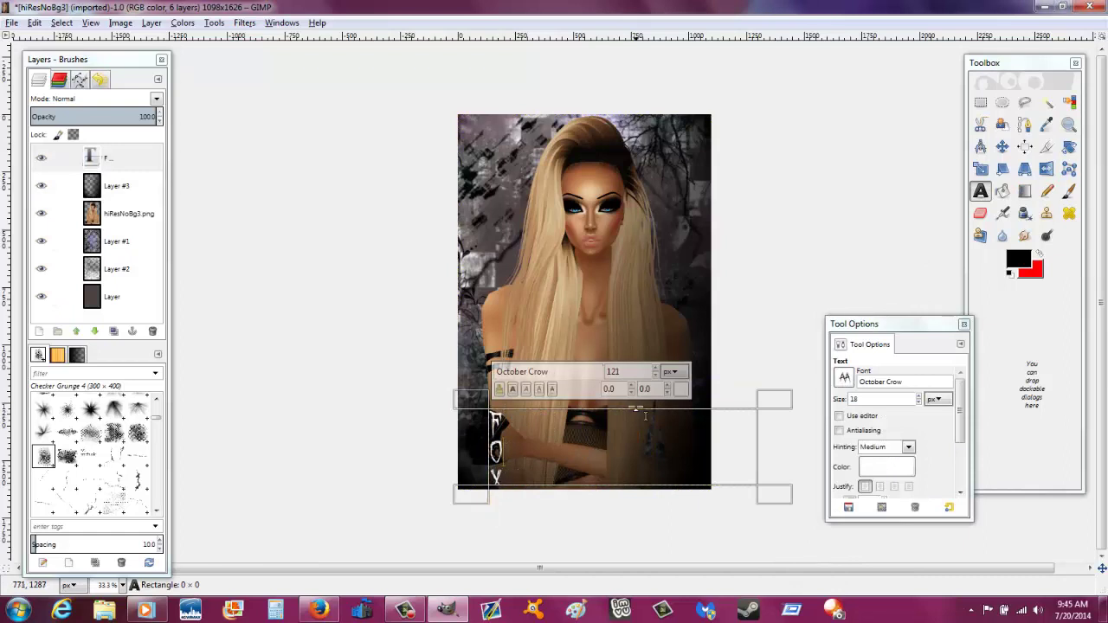
# Step: Move FOXIE to the top-left and make it size 245 in white
pyautogui.click(1002, 146)
pyautogui.moveTo(495, 446); pyautogui.dragTo(467, 152)
pyautogui.press('t')
pyautogui.click(473, 222)
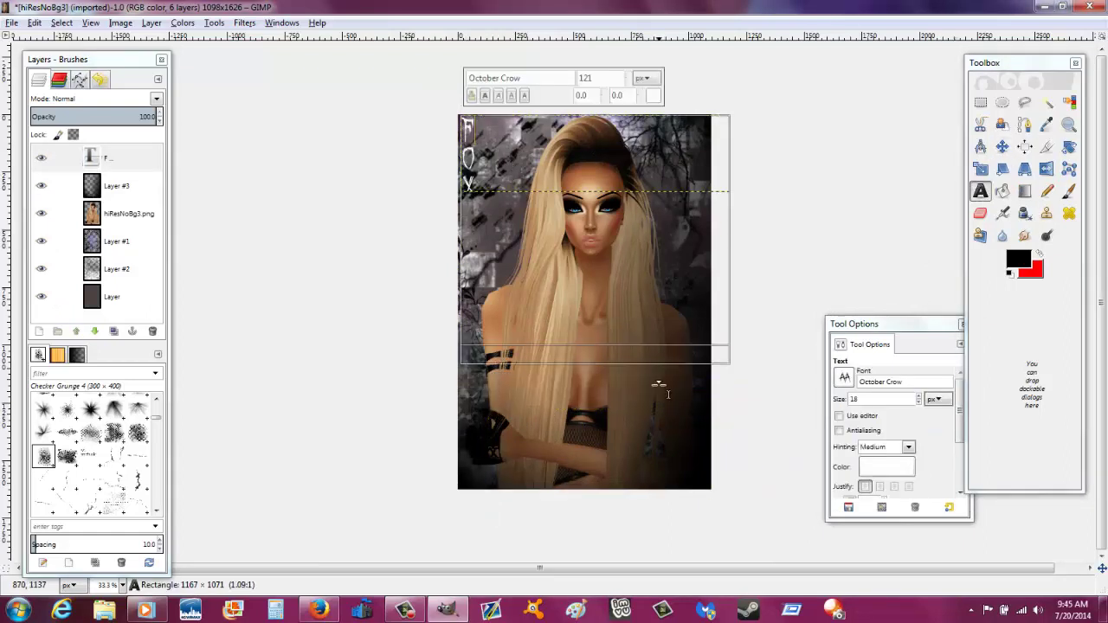
pyautogui.write('245')
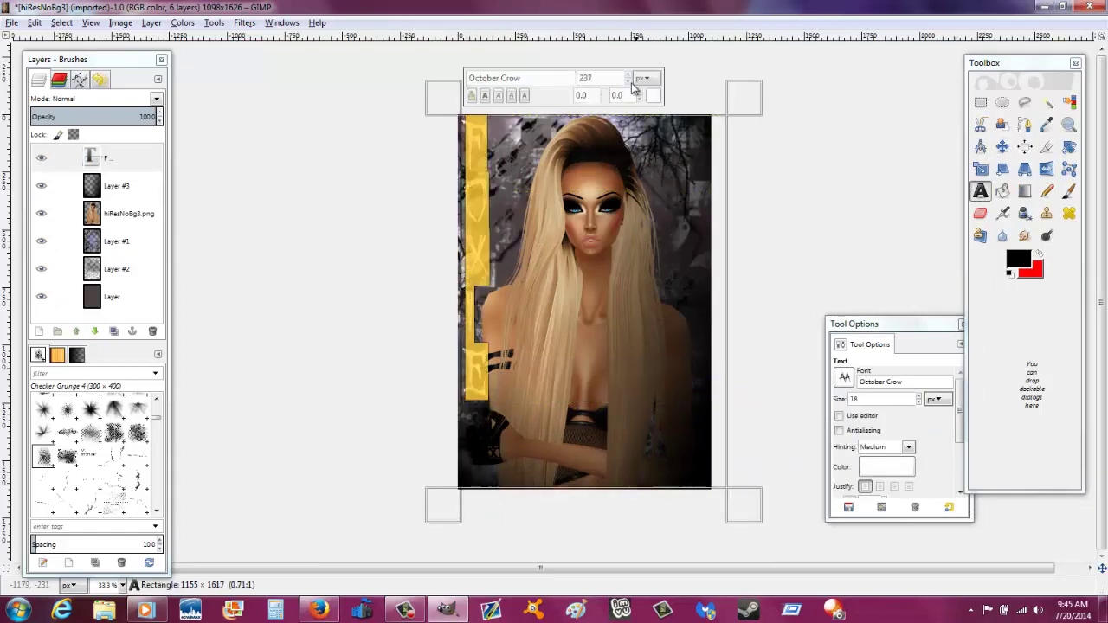
pyautogui.hotkey('ctrl', 'a')
pyautogui.click(887, 467)
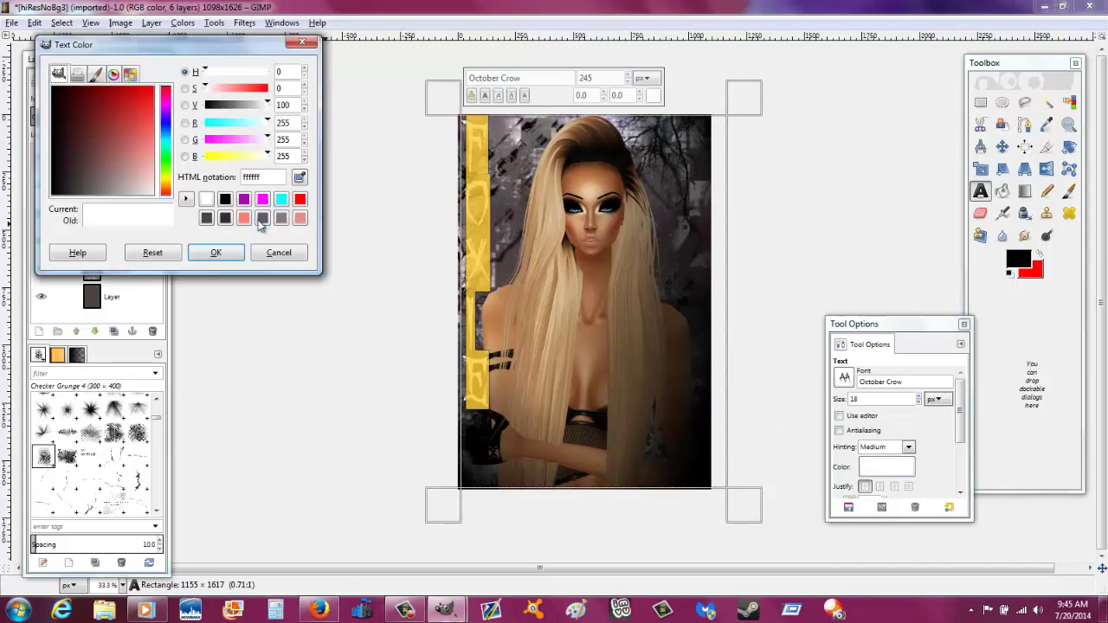
pyautogui.click(87, 194)
pyautogui.click(216, 253)
pyautogui.click(256, 294)
# Step: Nudge the FOXIE lettering up and place its layer below Layer #3
pyautogui.click(886, 466)
pyautogui.click(56, 52)
pyautogui.click(210, 250)
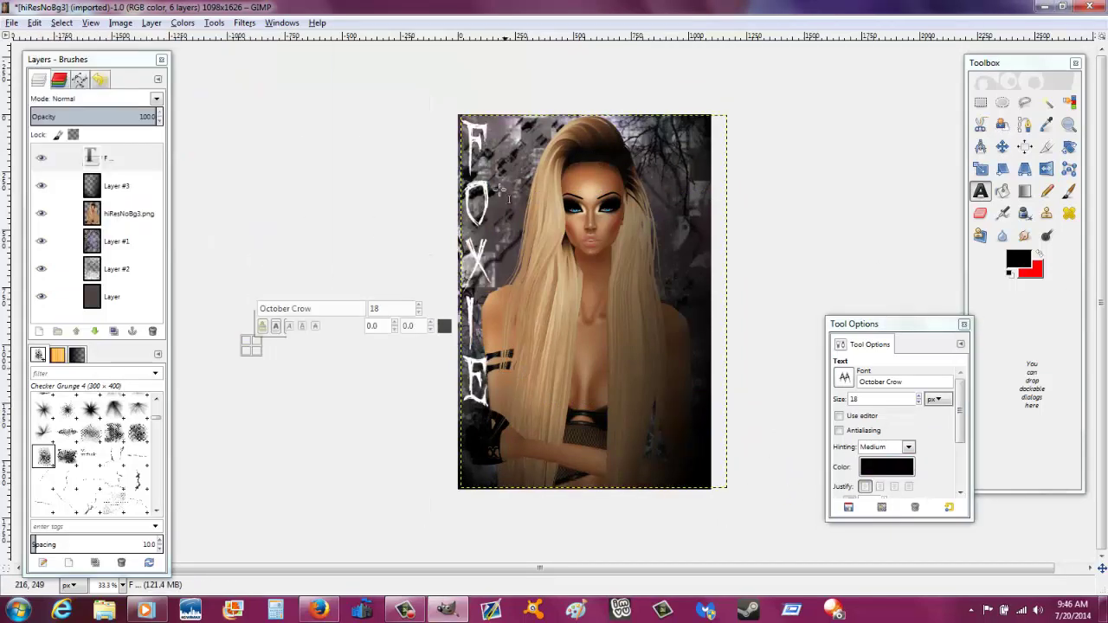
pyautogui.click(1002, 147)
pyautogui.moveTo(468, 198)
pyautogui.mouseDown()
pyautogui.moveTo(703, 190)
pyautogui.moveTo(468, 180)
pyautogui.mouseUp()
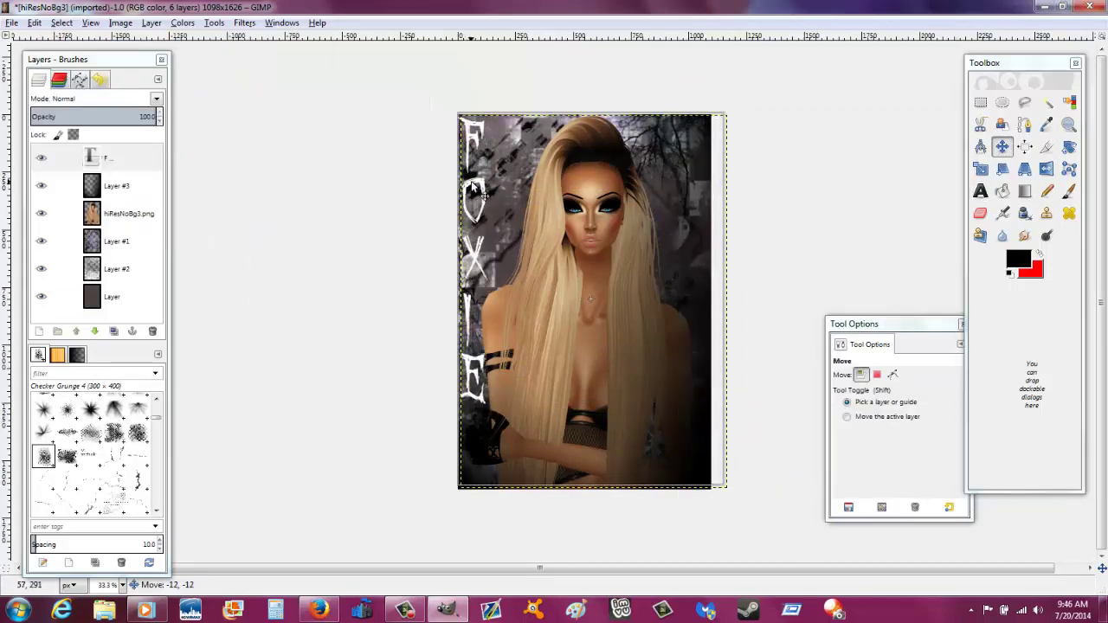
pyautogui.click(94, 332)
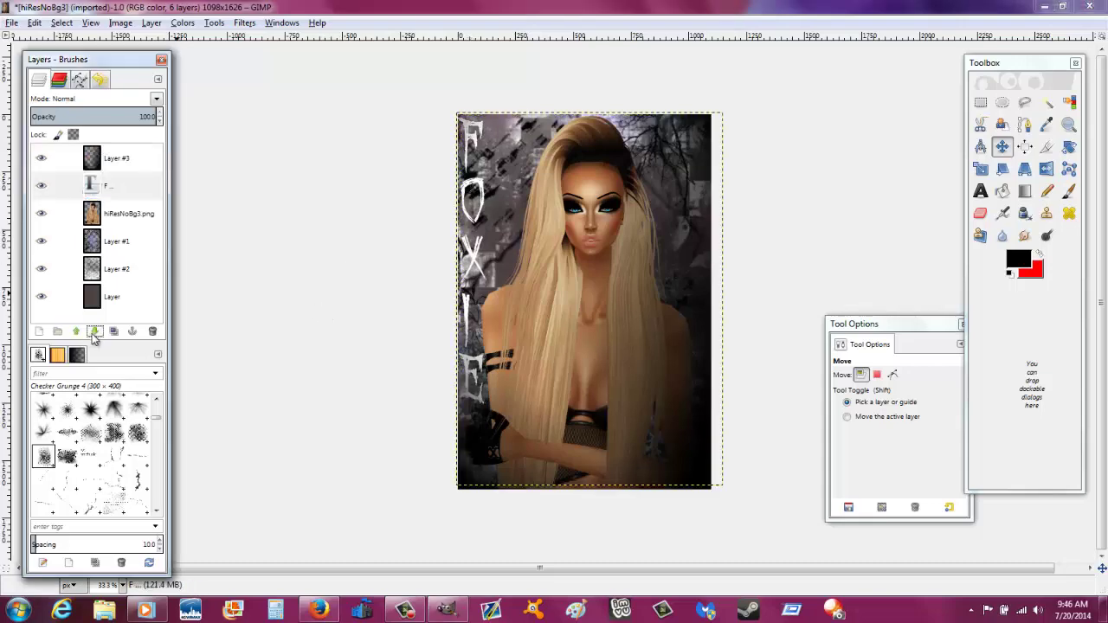
# Step: Clear Layer #3's old shading and redraw dark gradients on the left edge and lower-right corner
pyautogui.click(119, 159)
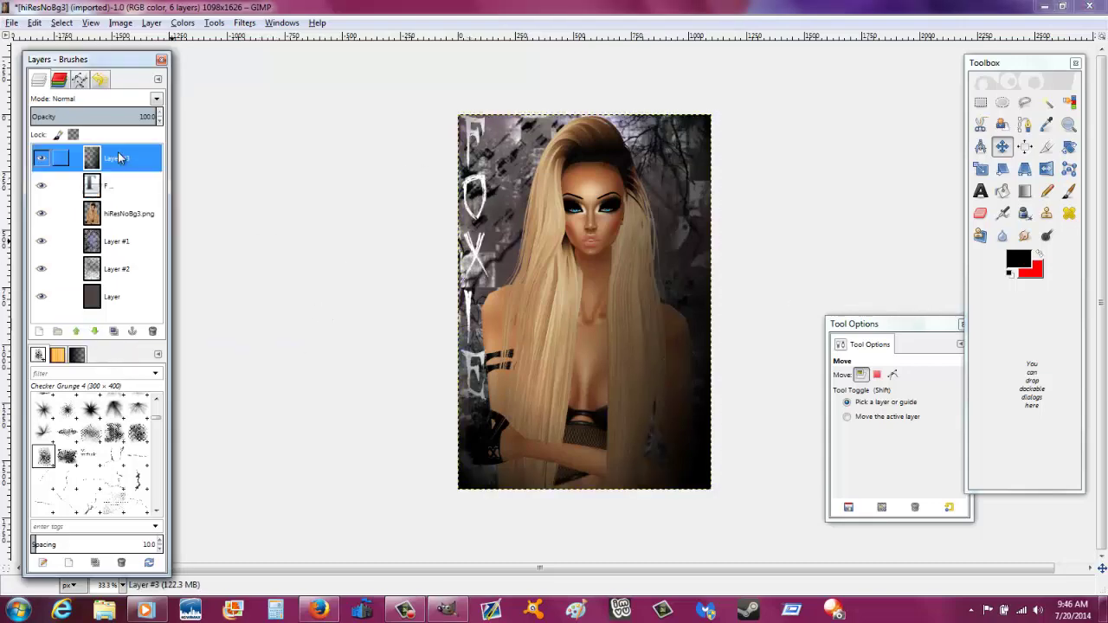
pyautogui.click(980, 212)
pyautogui.moveTo(742, 173)
pyautogui.mouseDown()
pyautogui.moveTo(675, 450)
pyautogui.moveTo(467, 407)
pyautogui.mouseUp()
pyautogui.click(1024, 191)
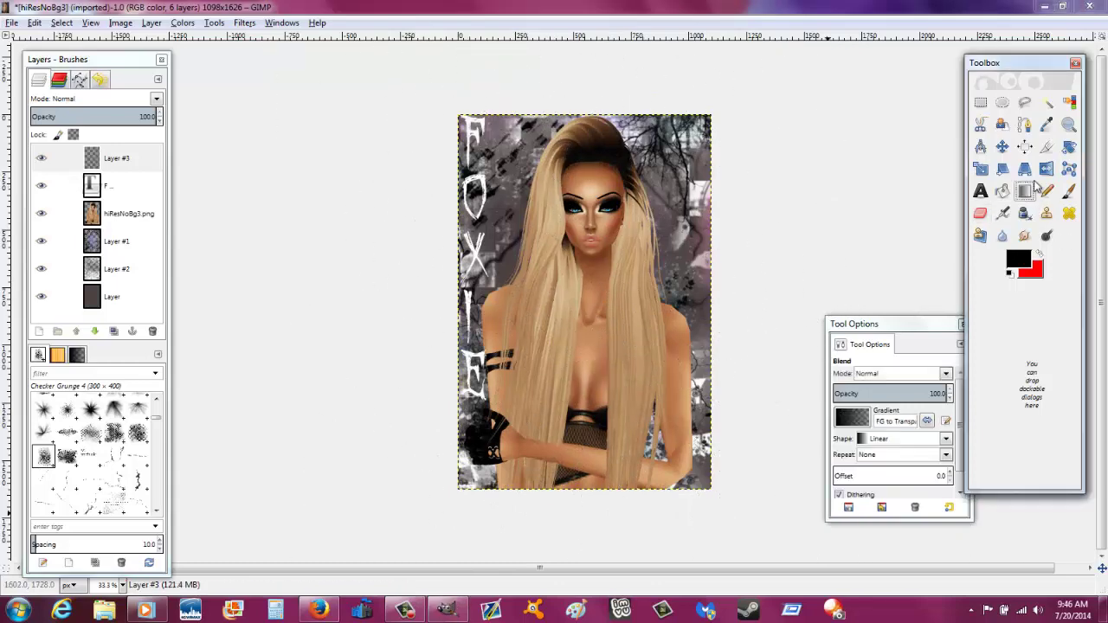
pyautogui.moveTo(316, 404); pyautogui.dragTo(724, 549)
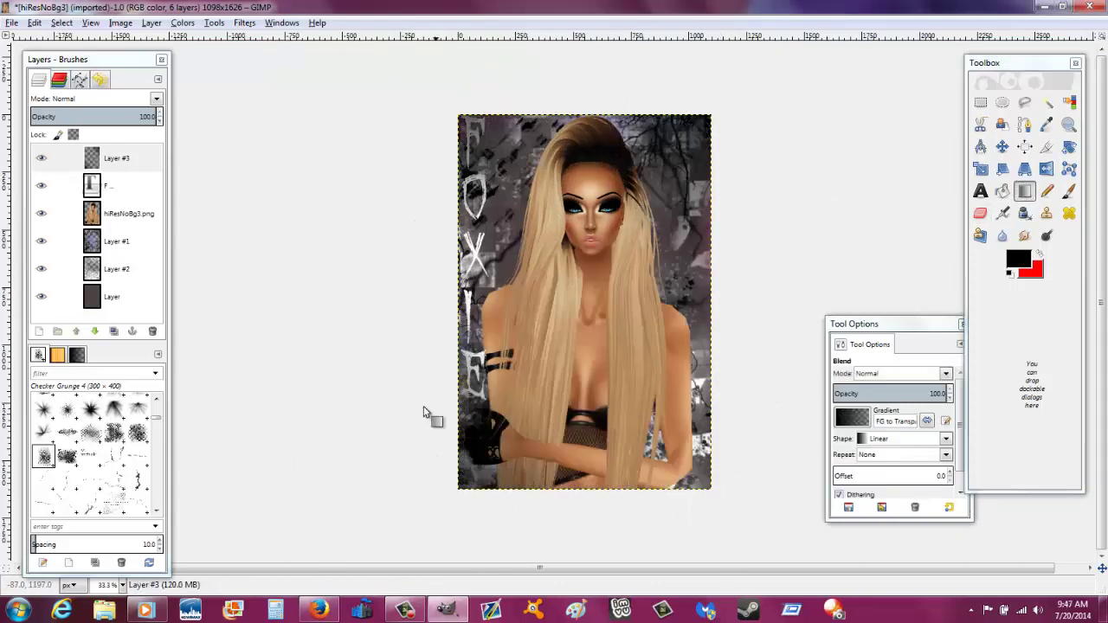
pyautogui.hotkey('ctrl', 'z')
pyautogui.moveTo(396, 213); pyautogui.dragTo(421, 324)
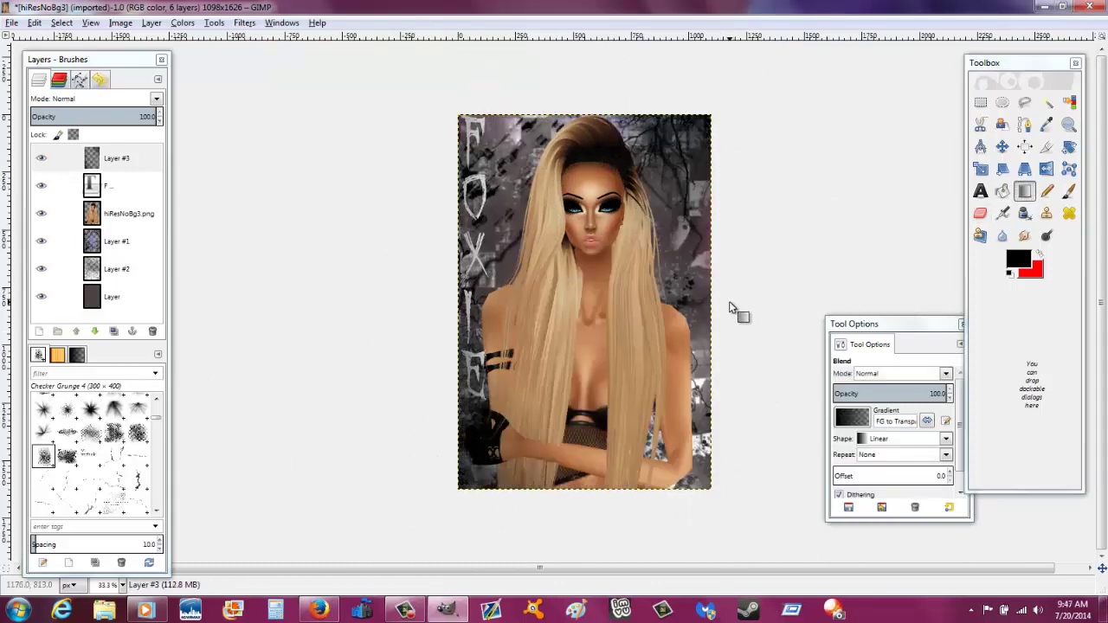
pyautogui.moveTo(727, 314); pyautogui.dragTo(797, 534)
# Step: Nudge the FOXIE text layer slightly down and right
pyautogui.click(113, 185)
pyautogui.press('m')
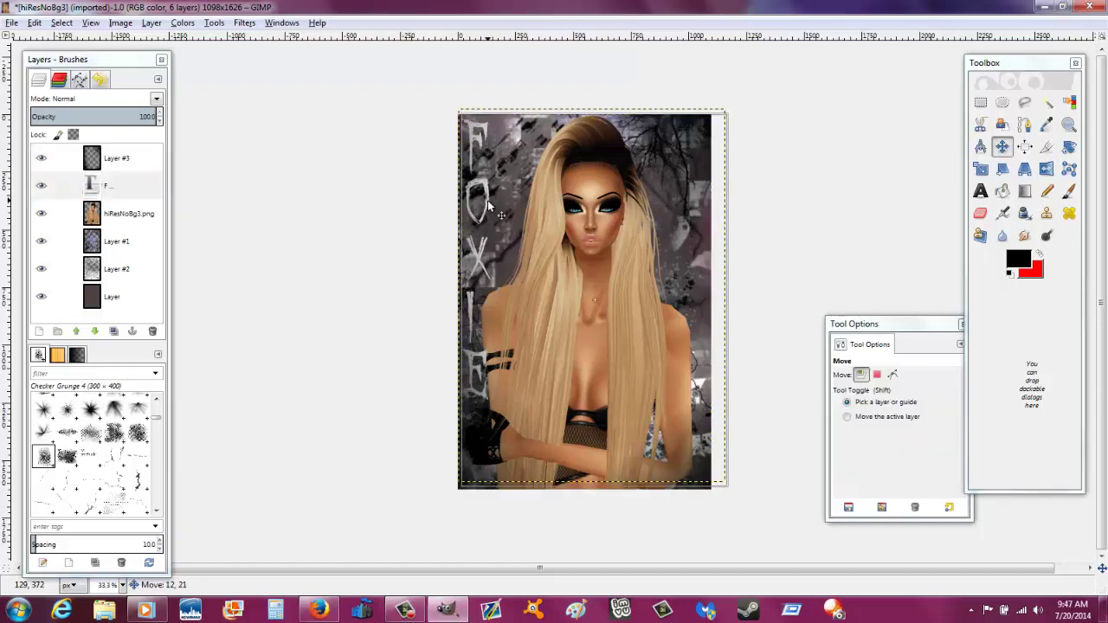
pyautogui.moveTo(485, 201); pyautogui.dragTo(493, 212)
# Step: Stamp teal accents onto Layer #1 with the GIMP Brush #51 paintbrush
pyautogui.click(116, 240)
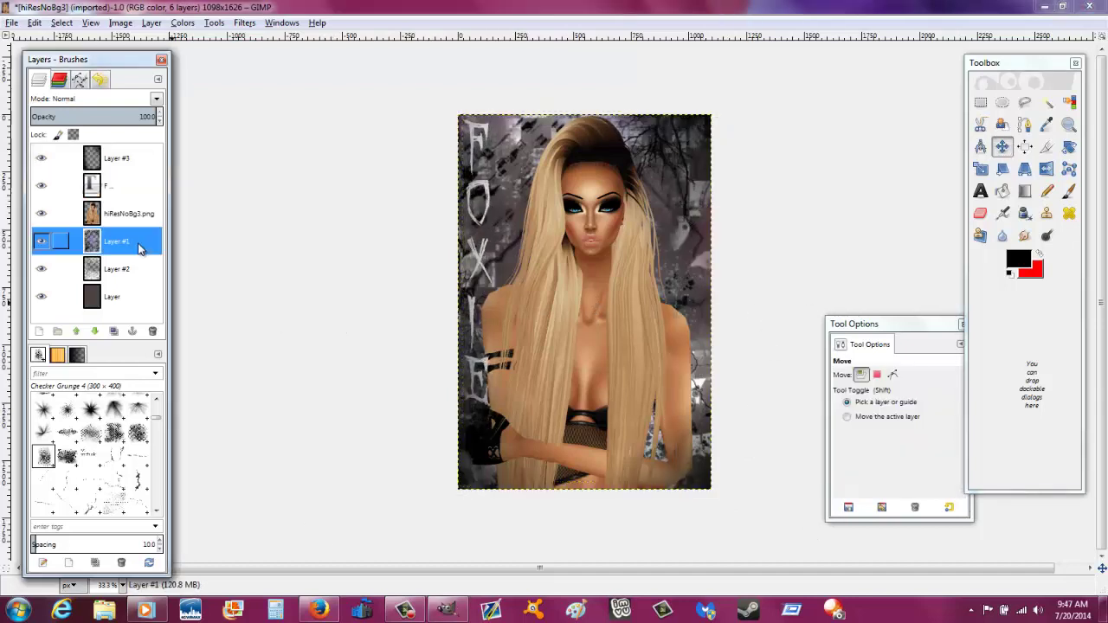
pyautogui.press('p')
pyautogui.scroll(-2, 96, 450)
pyautogui.click(66, 412)
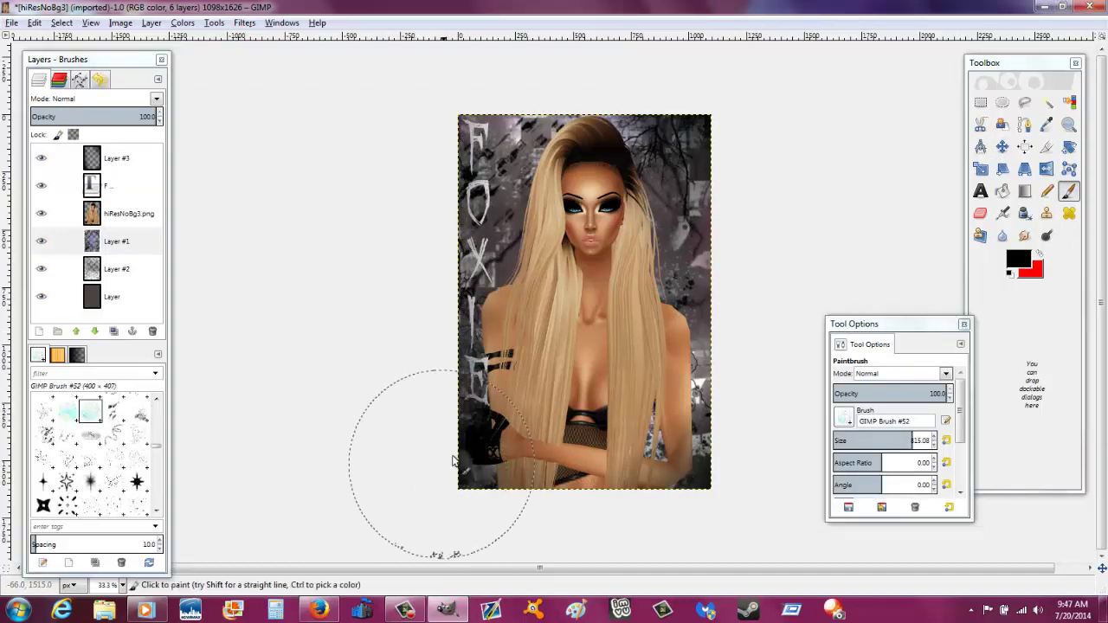
pyautogui.click(649, 221)
pyautogui.click(502, 259)
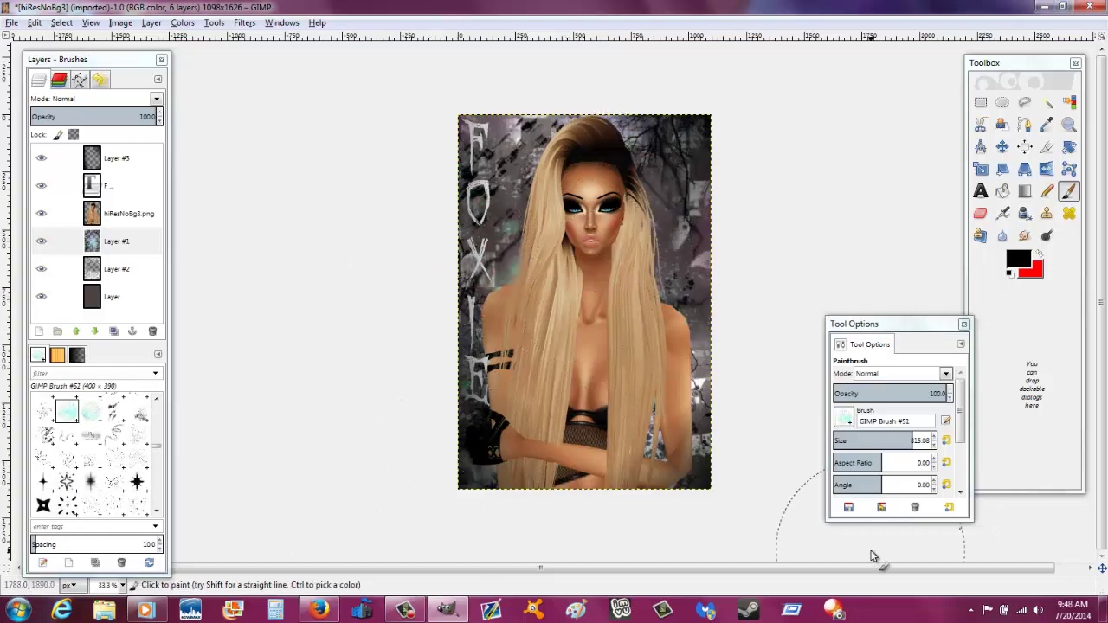
# Step: Switch the paintbrush to the 000z brush
pyautogui.scroll(5, 96, 450)
pyautogui.scroll(2, 119, 491)
pyautogui.scroll(2, 118, 491)
pyautogui.scroll(2, 119, 492)
pyautogui.scroll(2, 118, 492)
pyautogui.scroll(2, 118, 491)
pyautogui.click(66, 475)
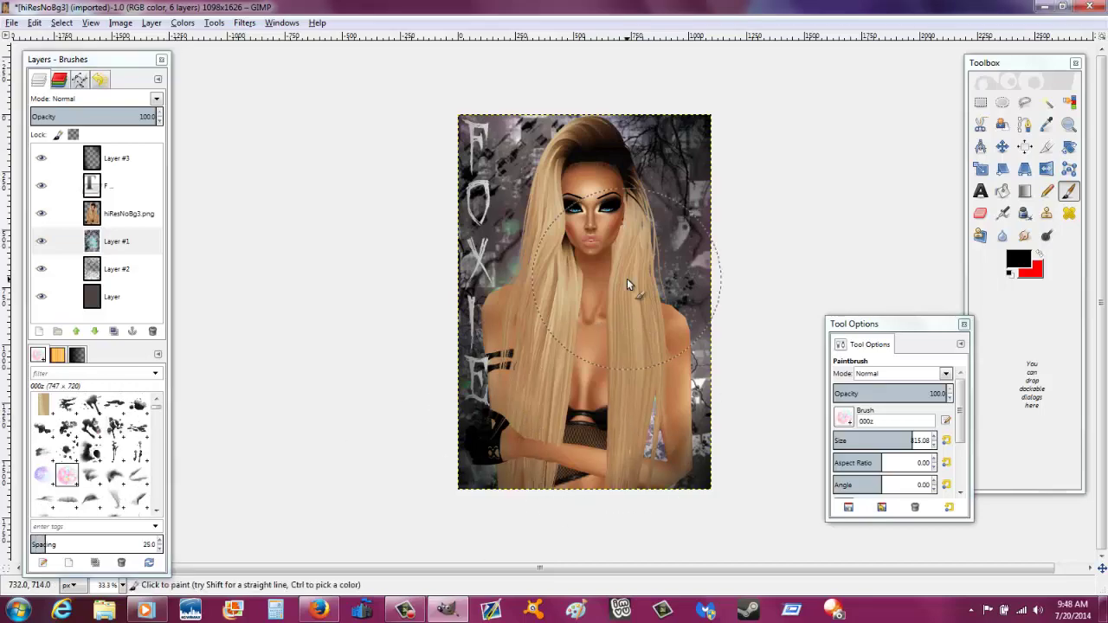